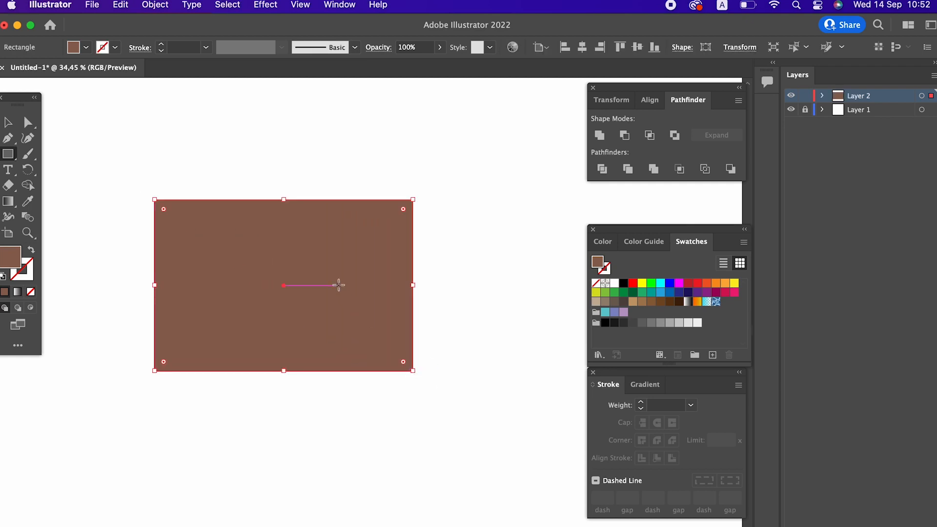
Align the rectangle to the horizontal and vertical centers of the artboard
key(v)
click(582, 47)
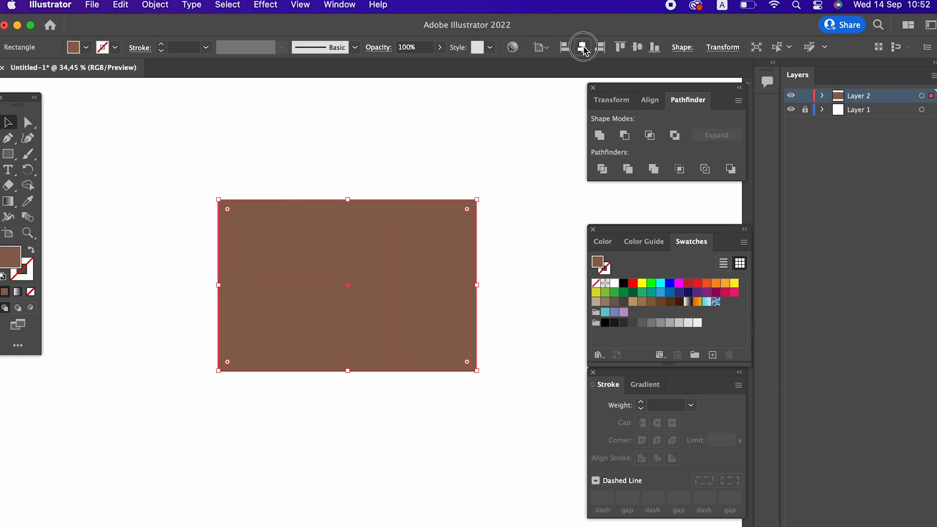
click(644, 47)
Draw an ellipse overlapping the rectangle's top edge, about as wide as two-thirds of the rectangle
key(z)
drag(511, 299, 439, 322)
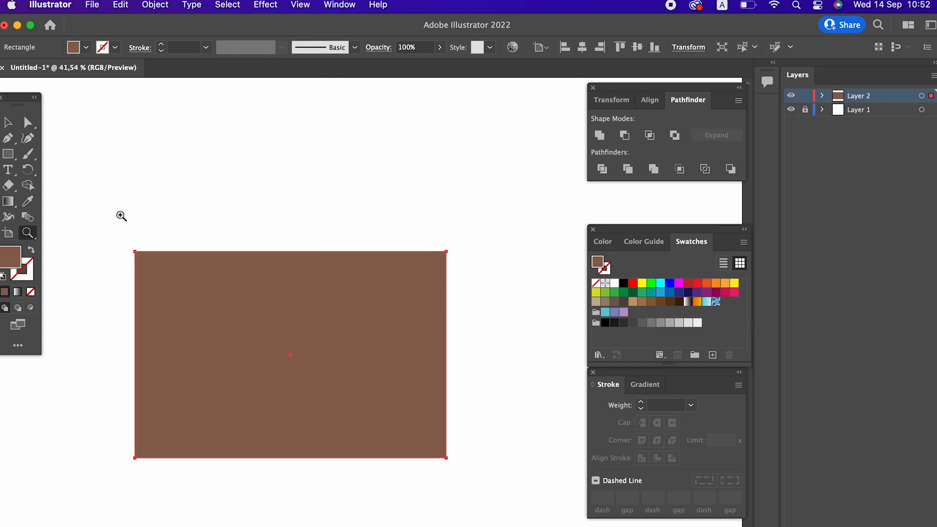
drag(8, 154, 66, 169)
drag(179, 167, 384, 281)
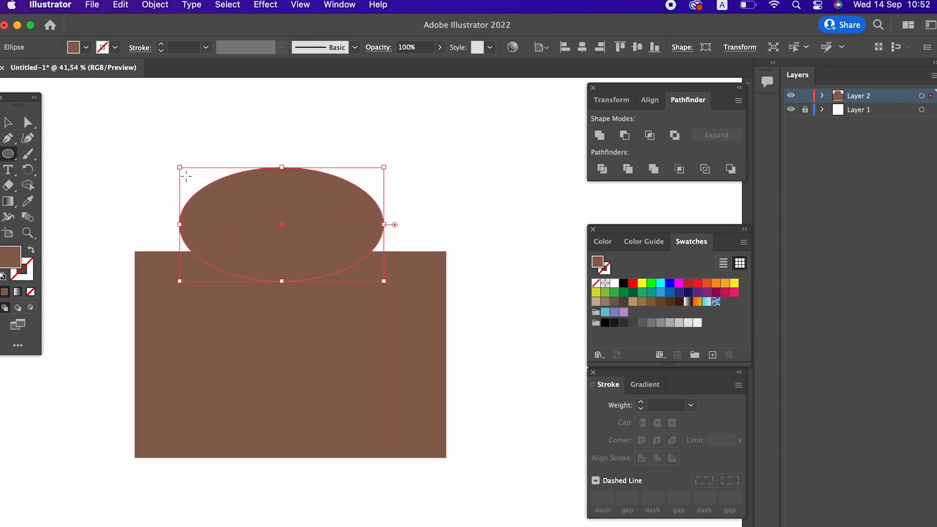
Position the ellipse on the rectangle's top edge and unite both shapes into one arched shape
click(6, 124)
click(222, 105)
drag(341, 226, 347, 251)
drag(460, 314, 322, 251)
click(597, 135)
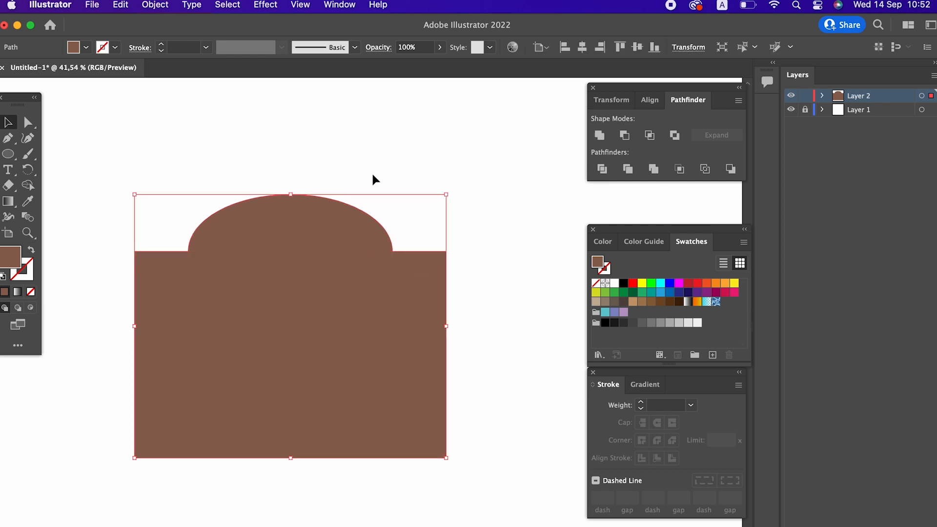
Round the two inner corners where the arch meets the rectangle's top edge
click(34, 124)
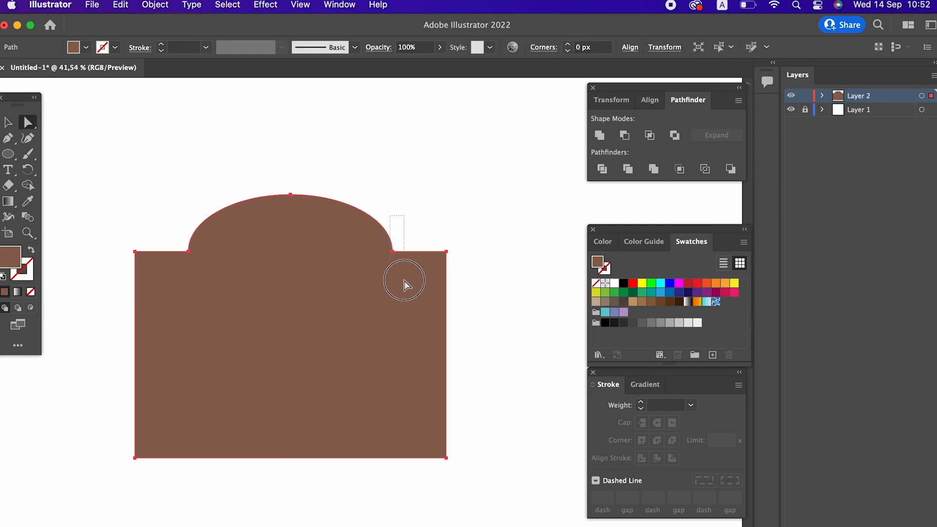
click(391, 252)
shift+click(187, 251)
drag(180, 242, 173, 236)
click(485, 263)
drag(483, 285, 434, 258)
drag(436, 255, 423, 249)
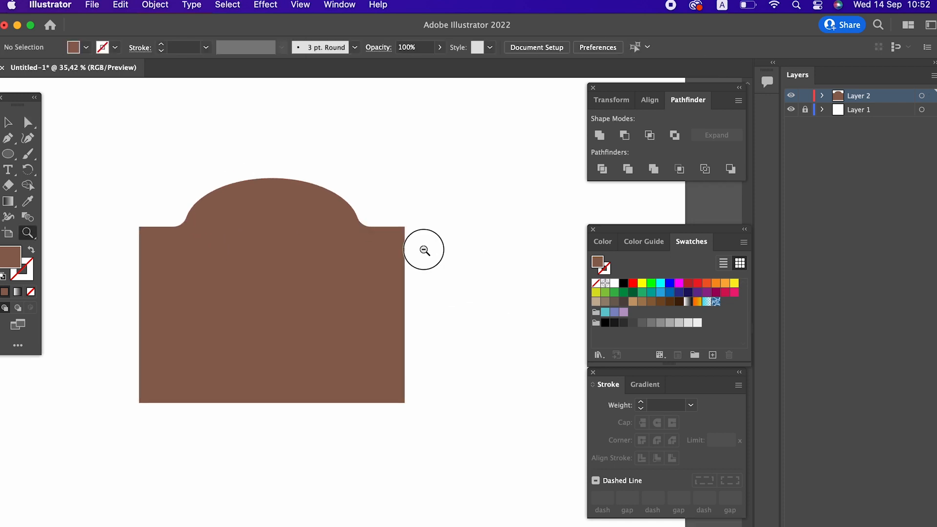
Offset the arched shape's path inward by -15 px
scroll(327, 232, up, 1)
click(7, 122)
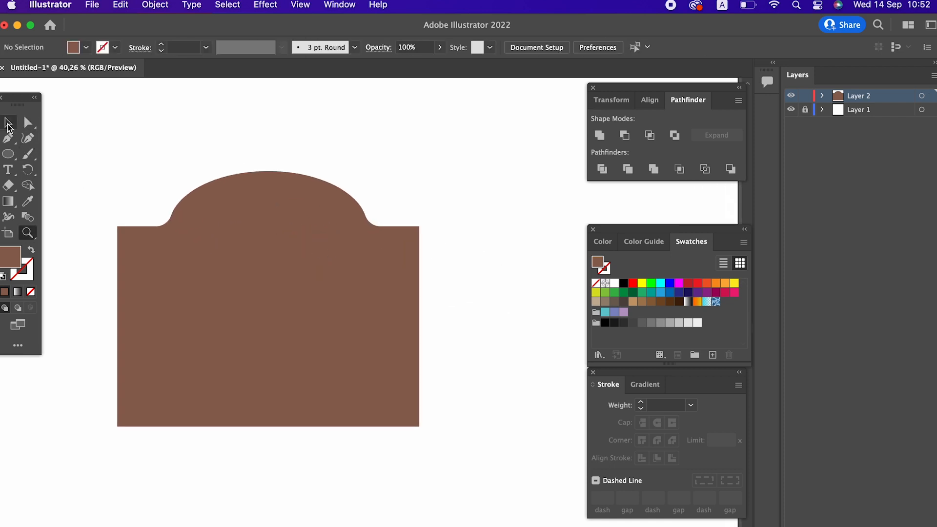
click(275, 236)
click(155, 5)
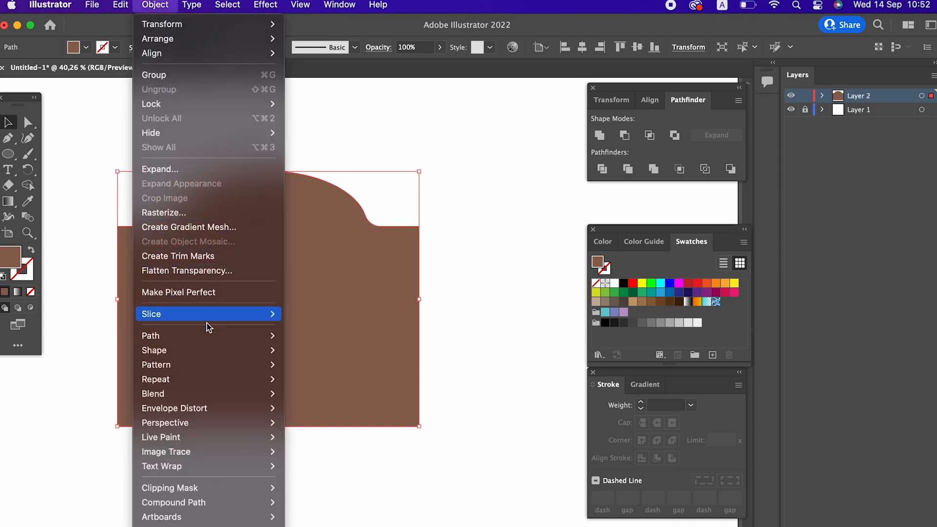
click(301, 344)
click(153, 6)
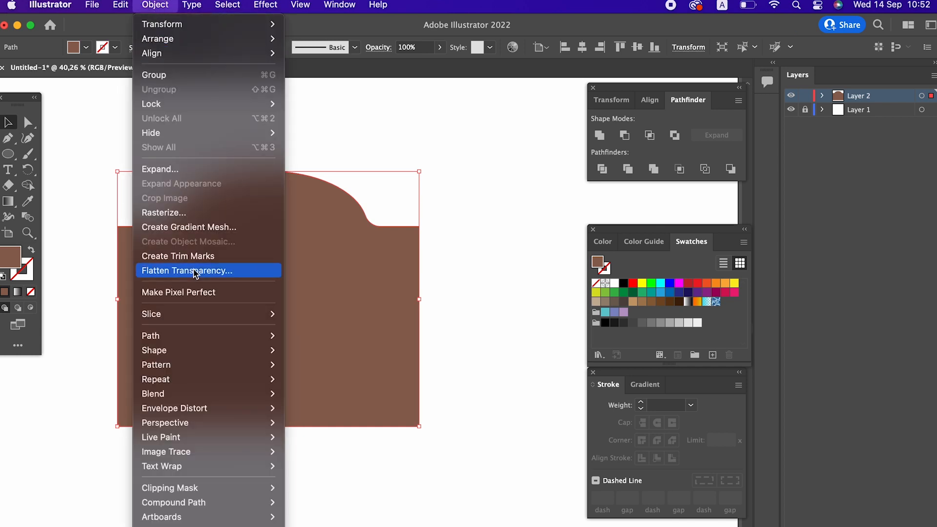
mouse_move(205, 336)
click(336, 385)
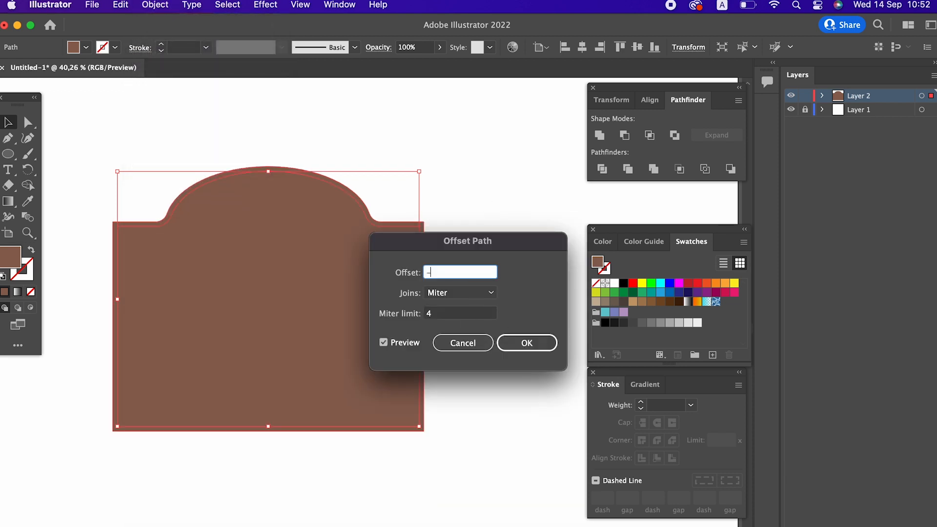
click(525, 339)
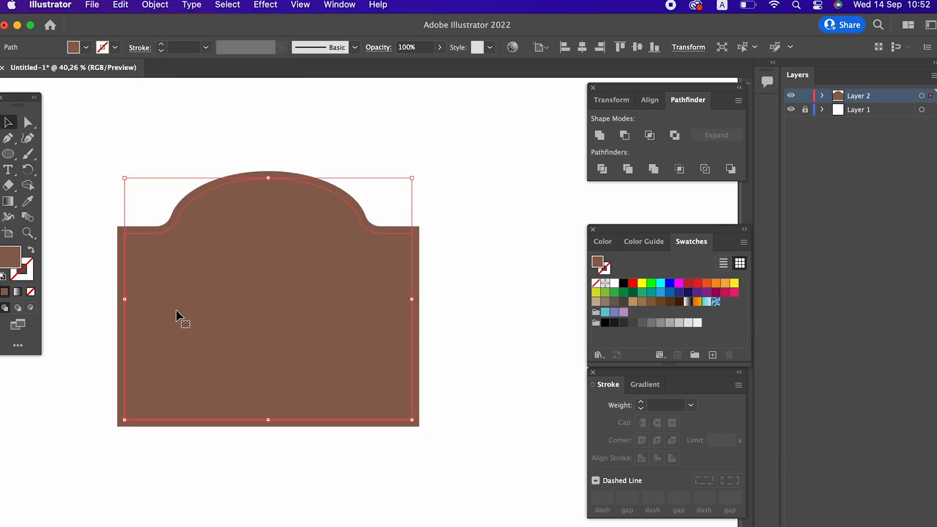
Give the inner offset shape a darker brown fill
double_click(12, 248)
click(88, 151)
click(322, 65)
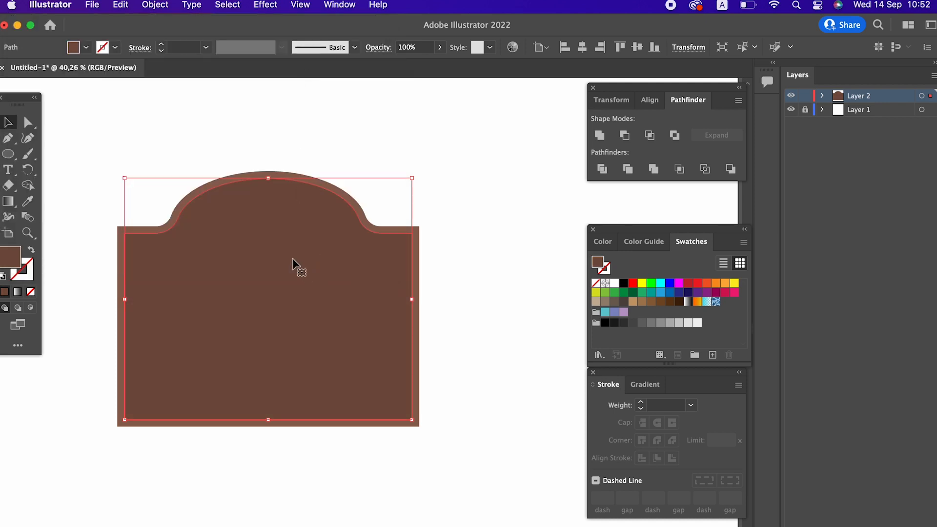
Offset the darker inner shape's path by -15 px again
click(153, 7)
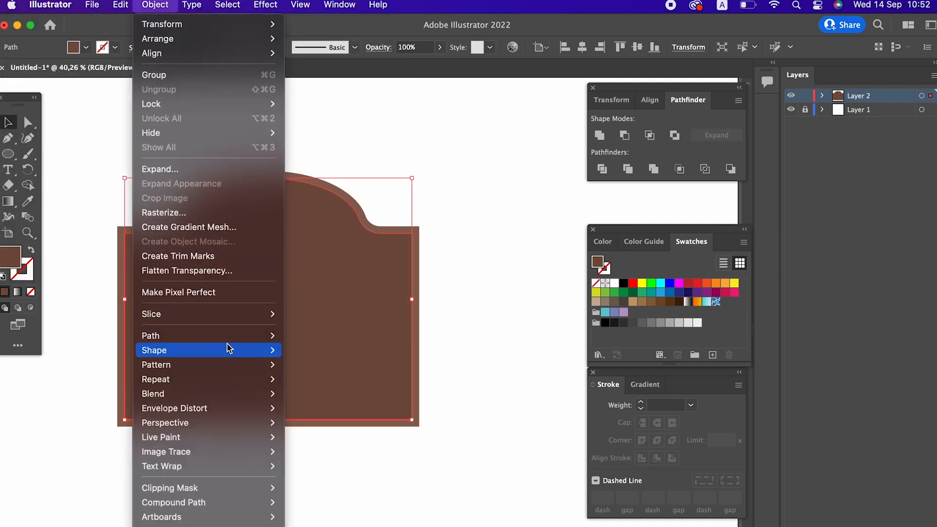
mouse_move(231, 337)
click(322, 386)
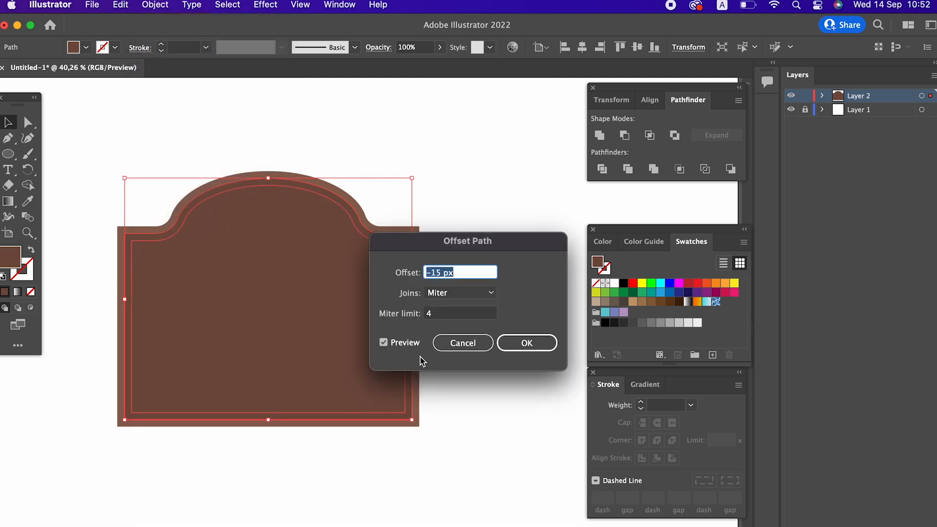
click(521, 352)
Fill the innermost offset shape with the outer lighter brown using the Eyedropper
click(28, 201)
click(286, 177)
drag(374, 340, 303, 386)
drag(288, 287, 352, 325)
drag(352, 325, 339, 335)
Draw an ellipse inside the arch and fill it with the darker brown using the Eyedropper
click(22, 157)
mouse_move(212, 192)
mouse_down()
mouse_move(330, 268)
mouse_move(341, 247)
mouse_move(350, 269)
mouse_up()
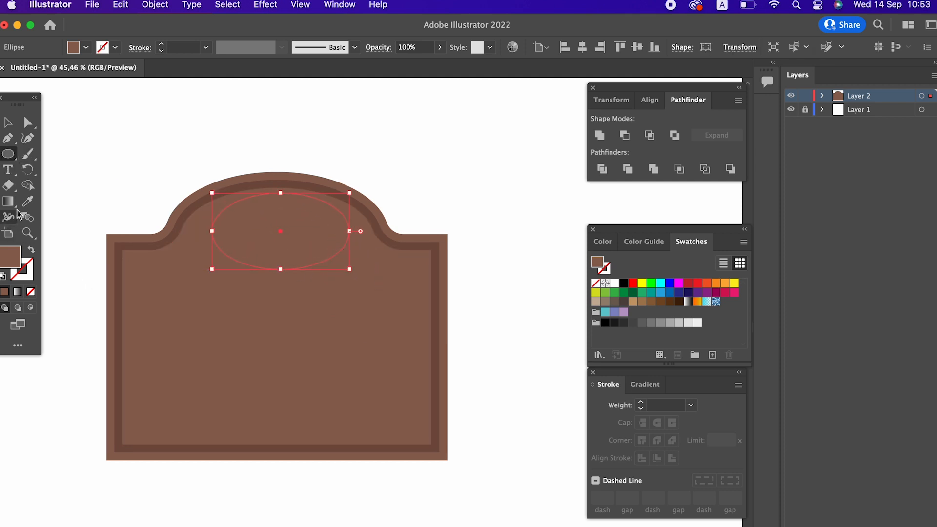
click(28, 201)
click(199, 197)
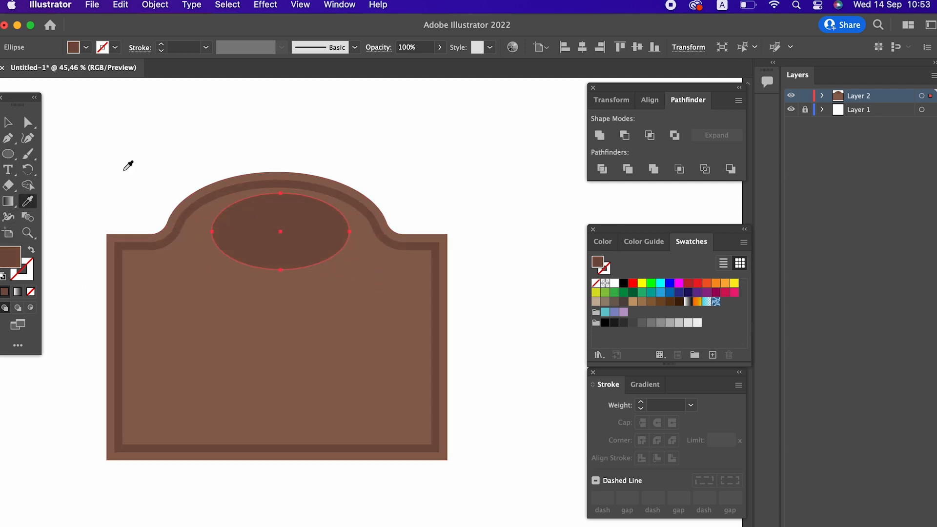
Center the ellipse horizontally, widen it slightly and move it down about 10 px
click(13, 125)
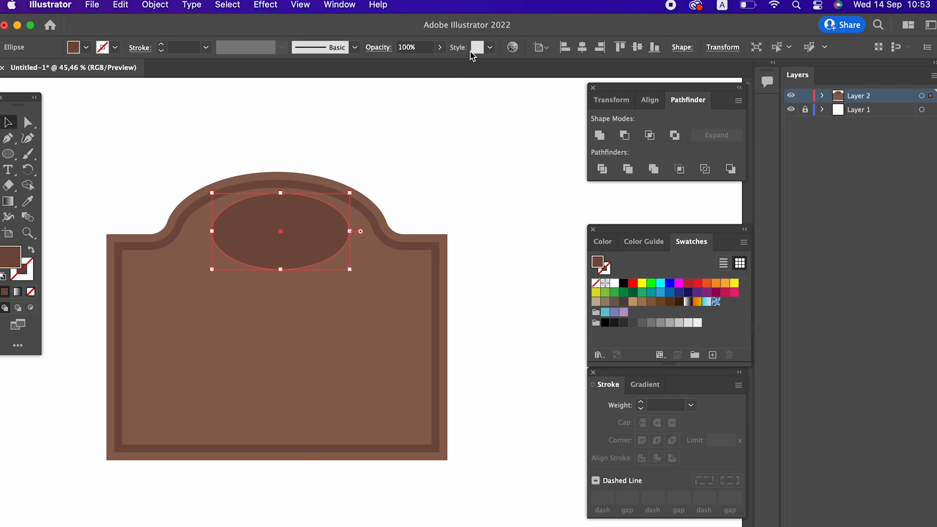
click(582, 47)
click(528, 176)
click(322, 240)
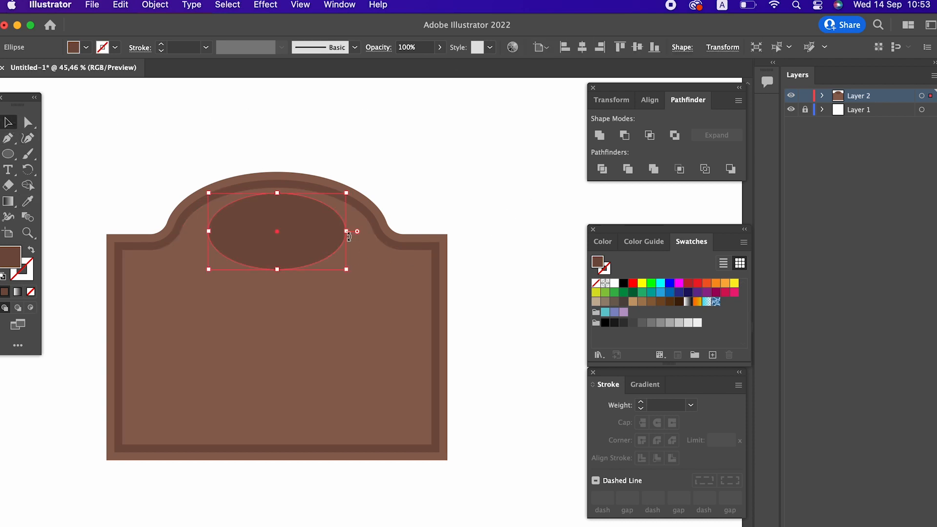
drag(347, 233, 359, 232)
click(375, 216)
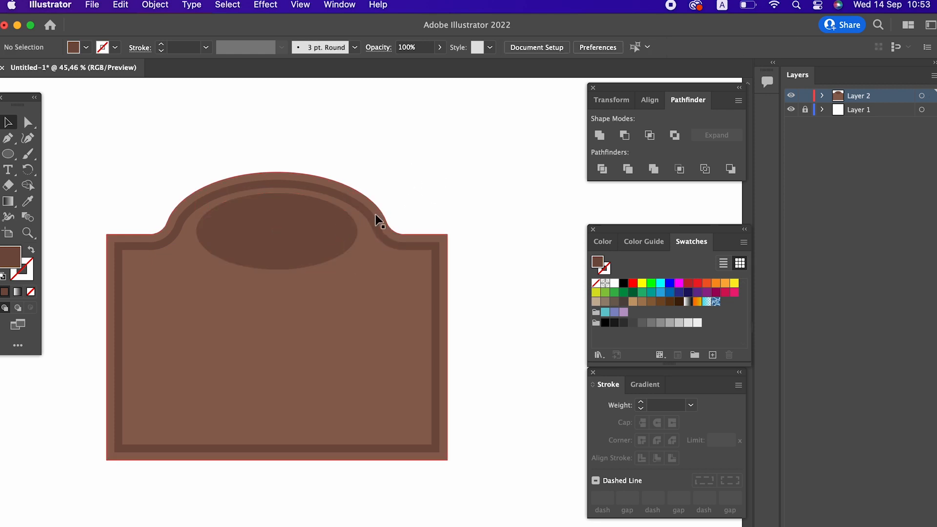
click(323, 236)
Offset the ellipse's path by -15 px and fill the new inner ellipse with the lighter brown
click(155, 5)
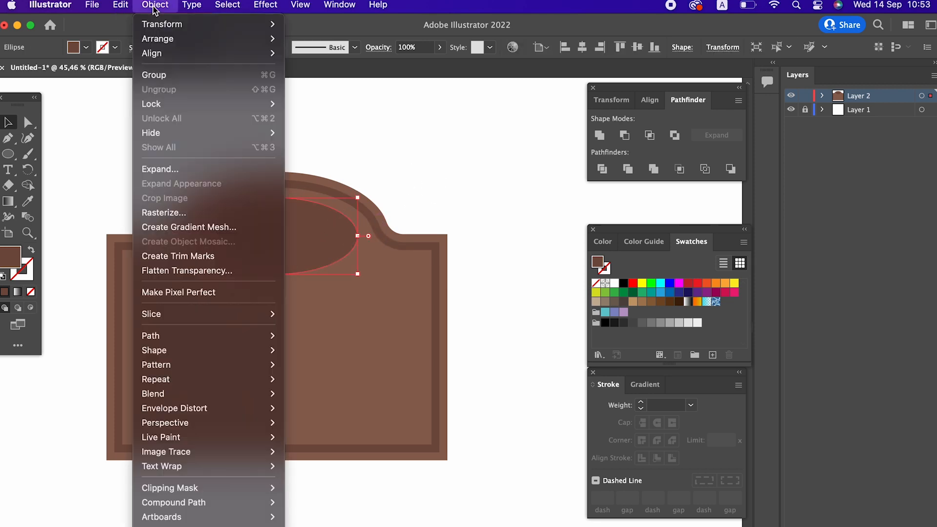
mouse_move(202, 370)
mouse_move(205, 335)
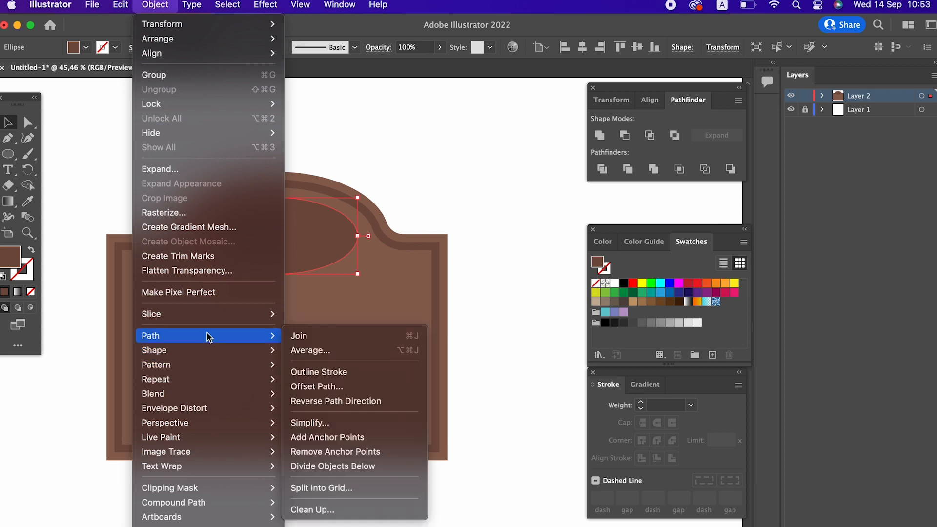
click(367, 387)
click(524, 342)
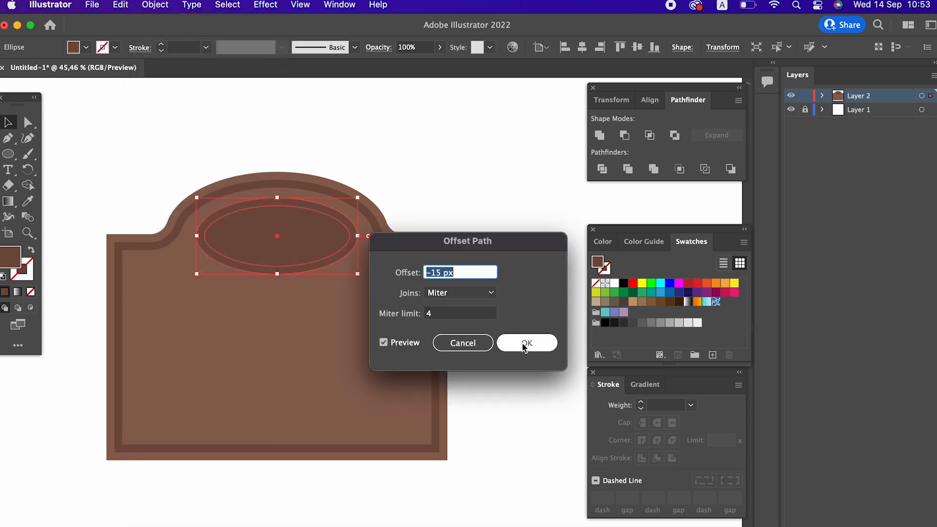
click(26, 201)
click(134, 273)
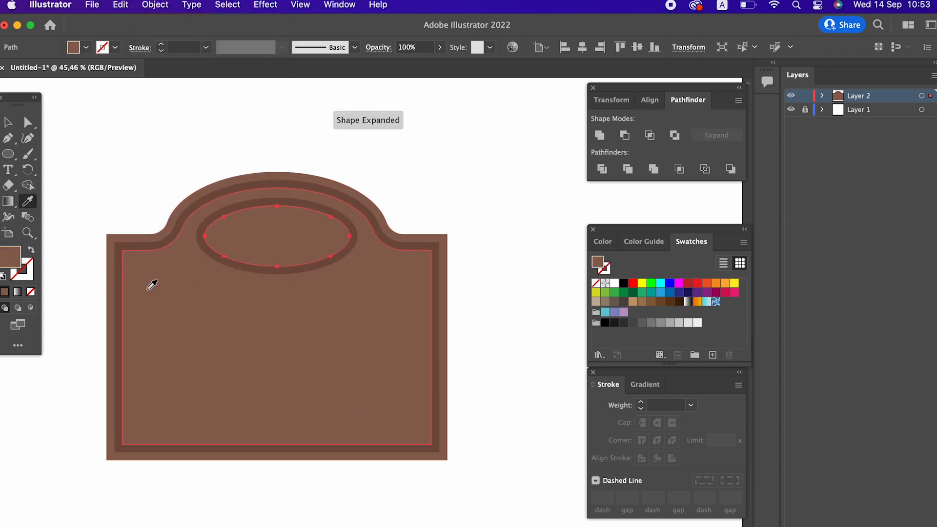
Draw a small dark brown square inside the border near the upper right corner
key(z)
drag(260, 250, 285, 294)
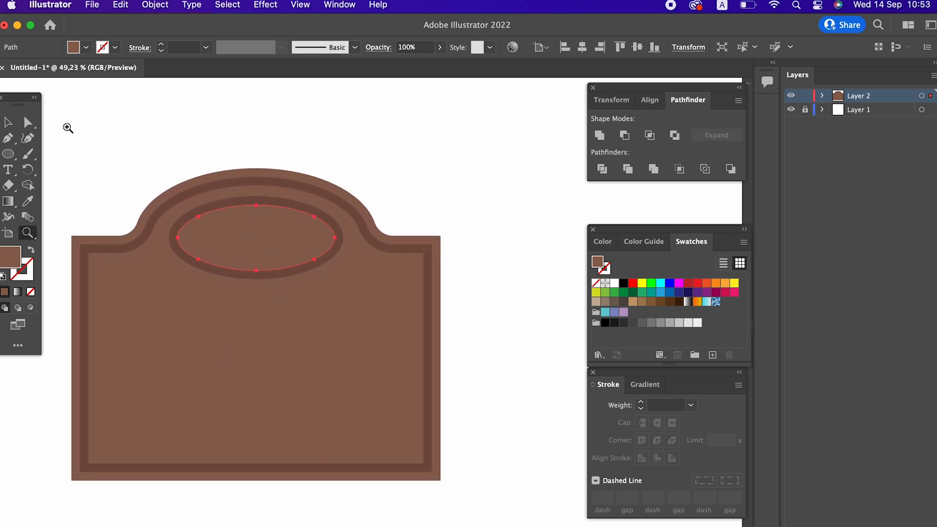
click(8, 124)
click(349, 186)
key(z)
drag(453, 285, 462, 252)
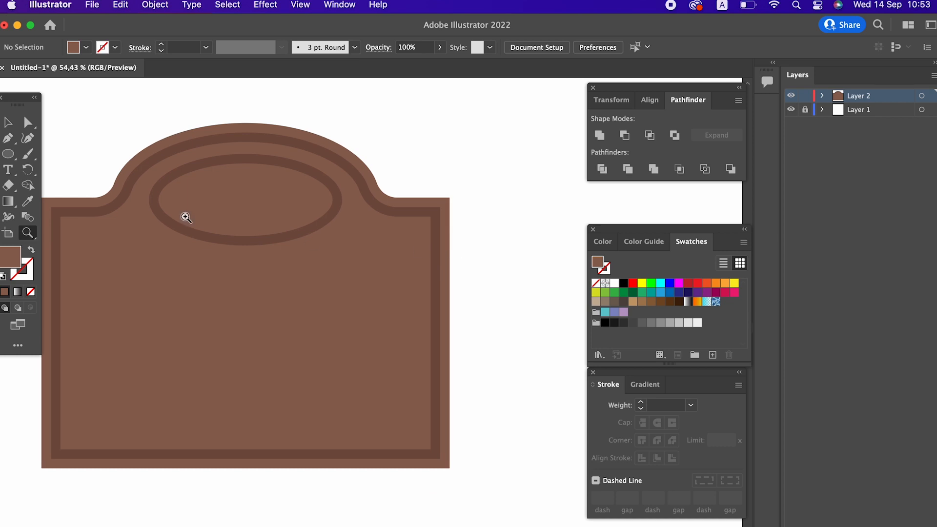
click(7, 155)
click(93, 153)
drag(366, 240, 420, 282)
click(112, 203)
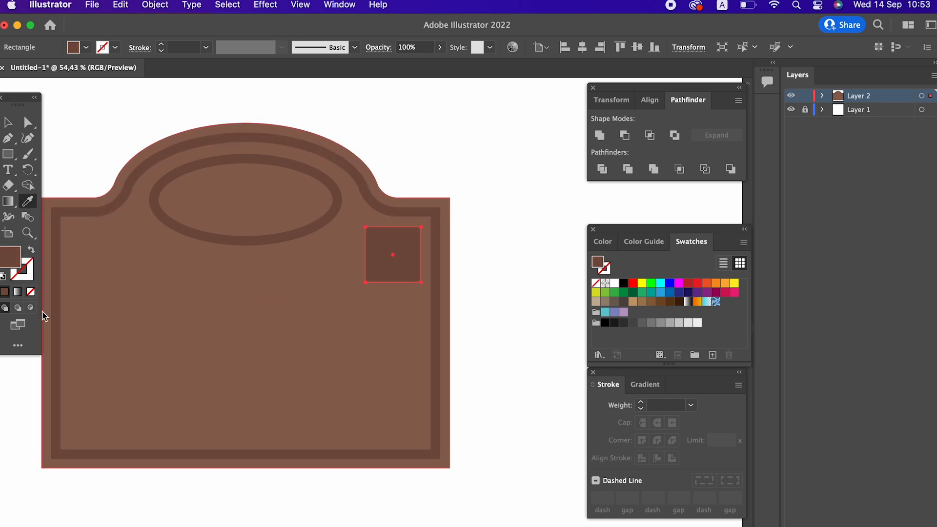
Swap the square's fill and stroke and set the stroke weight to 15 pt
click(31, 252)
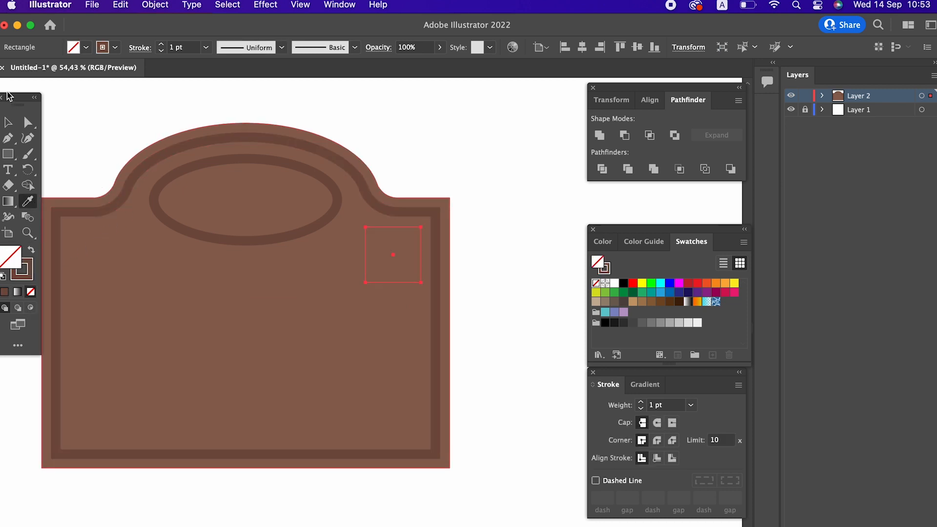
click(8, 125)
click(182, 47)
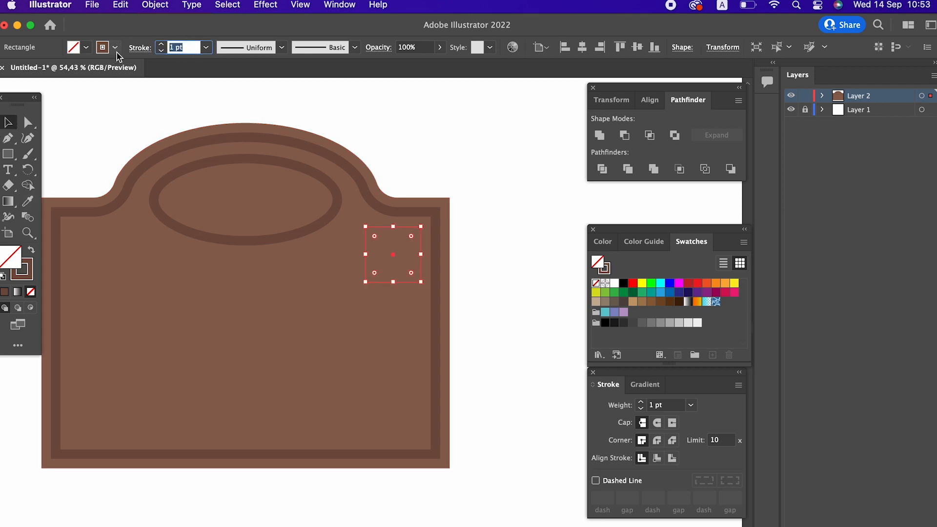
text(20)
key(Return)
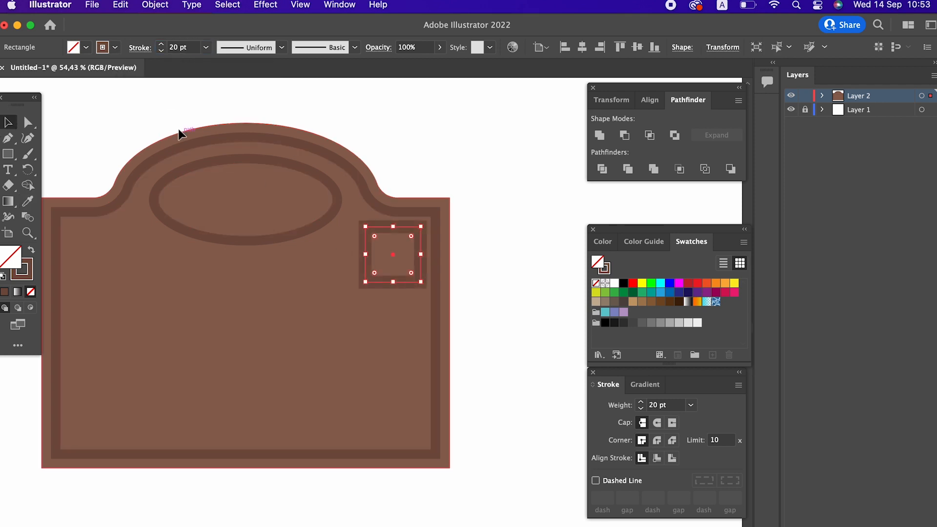
drag(188, 48, 87, 50)
text(15)
key(Return)
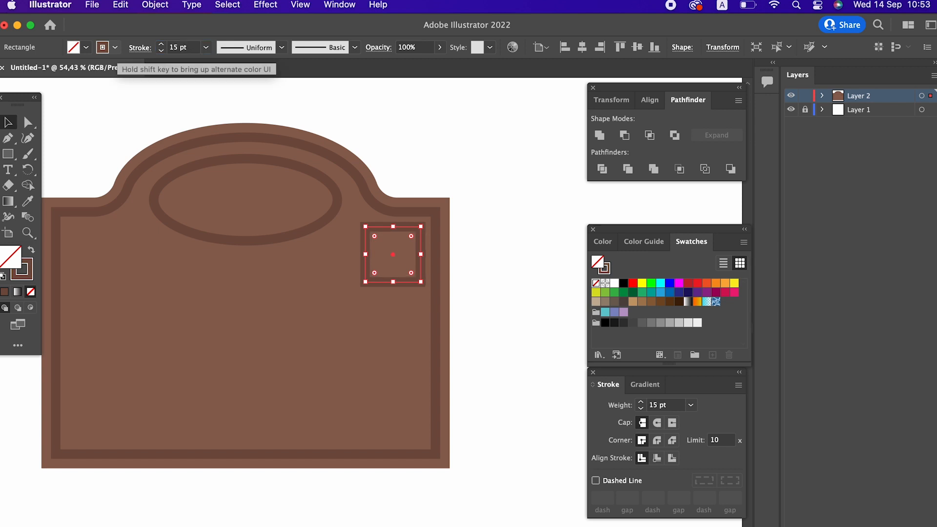
Isolate the square and delete its left and bottom segments, leaving a corner bracket
double_click(411, 283)
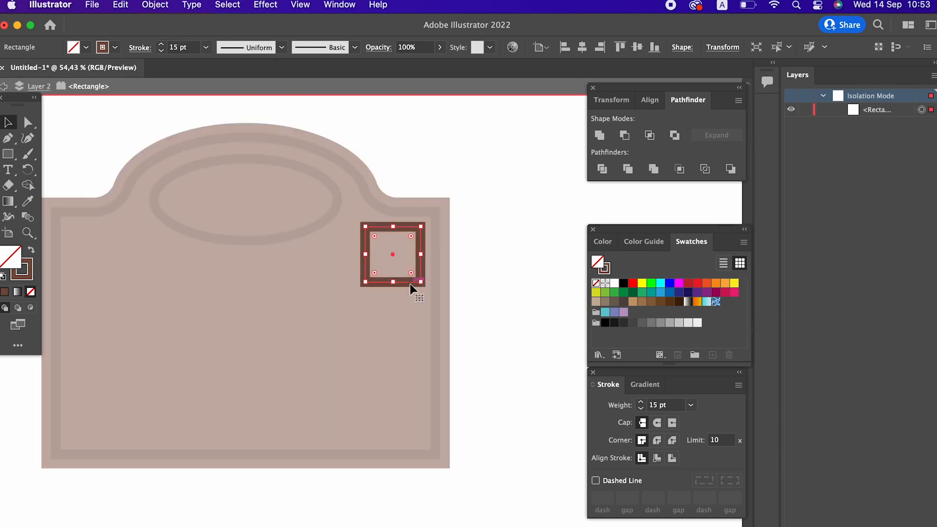
click(28, 122)
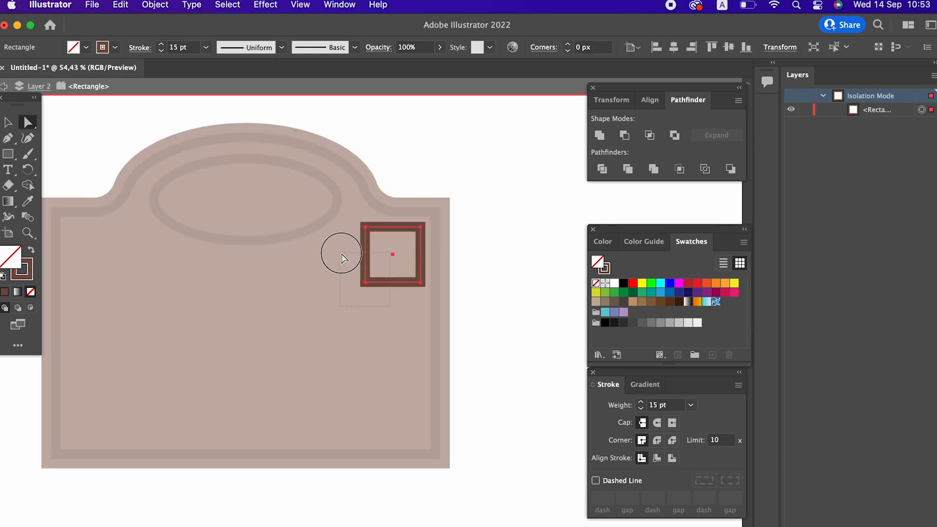
drag(343, 255, 343, 259)
key(Delete)
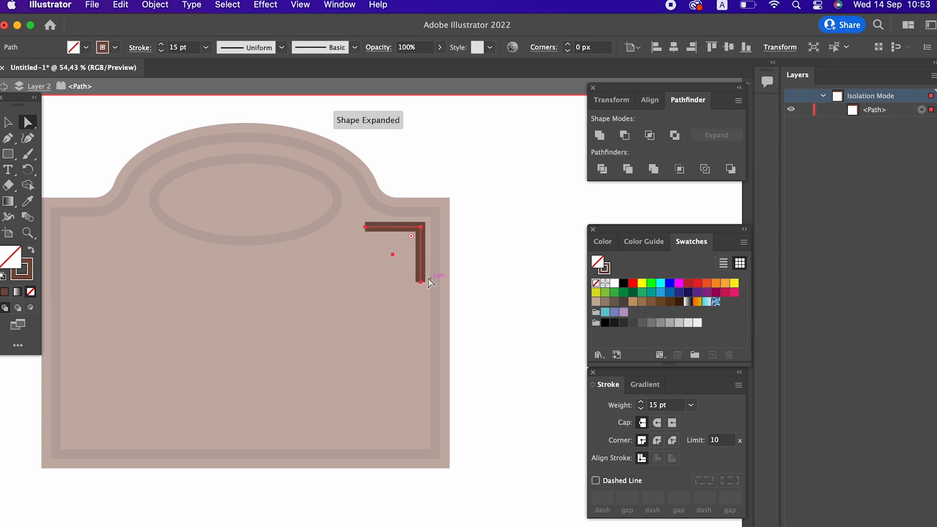
drag(421, 282, 420, 271)
key(super+z)
key(super+z)
Shorten the bracket's horizontal arm and exit isolation mode
drag(366, 227, 383, 226)
double_click(480, 312)
click(423, 256)
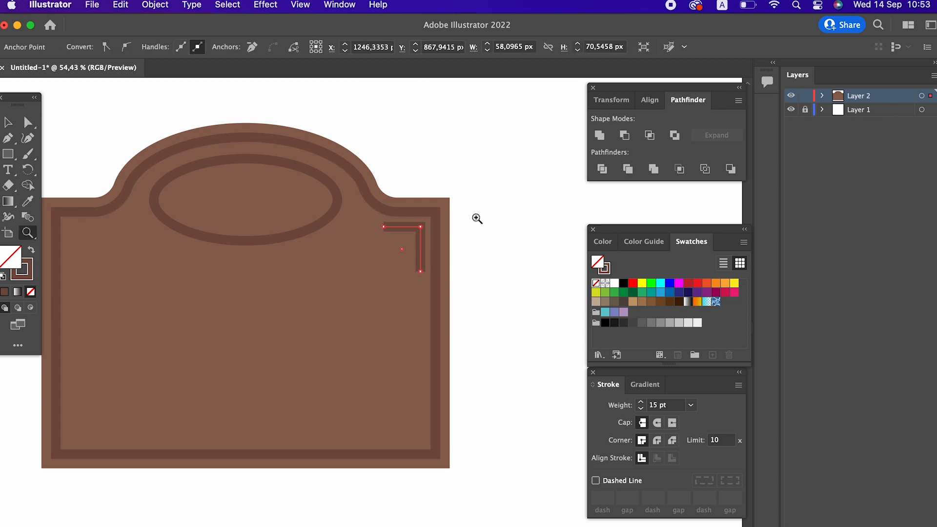
key(z)
click(476, 216)
click(16, 125)
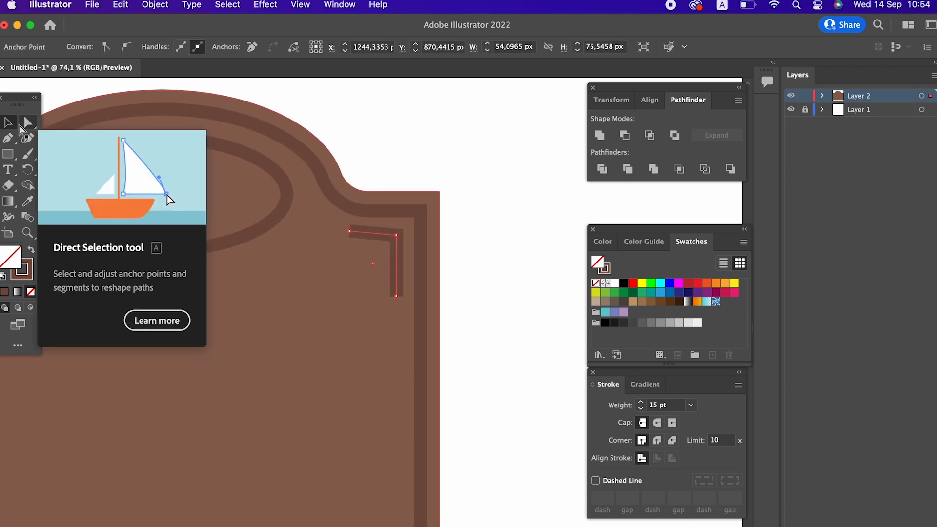
Fine-tune the bracket's anchor points with small nudges, undo the last nudge, and leave isolation mode
key(Up)
key(Up)
key(Up)
key(Right)
key(Right)
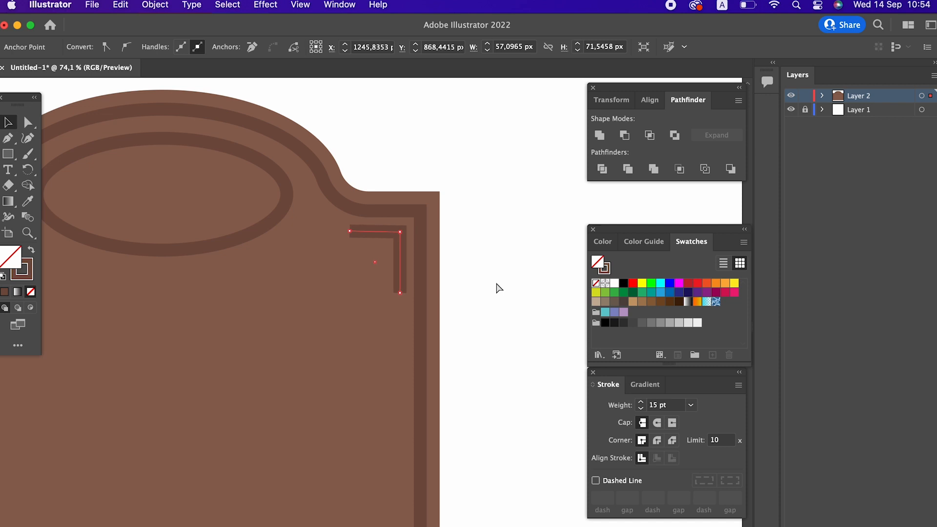
key(super+z)
click(28, 120)
drag(325, 231, 361, 234)
double_click(537, 285)
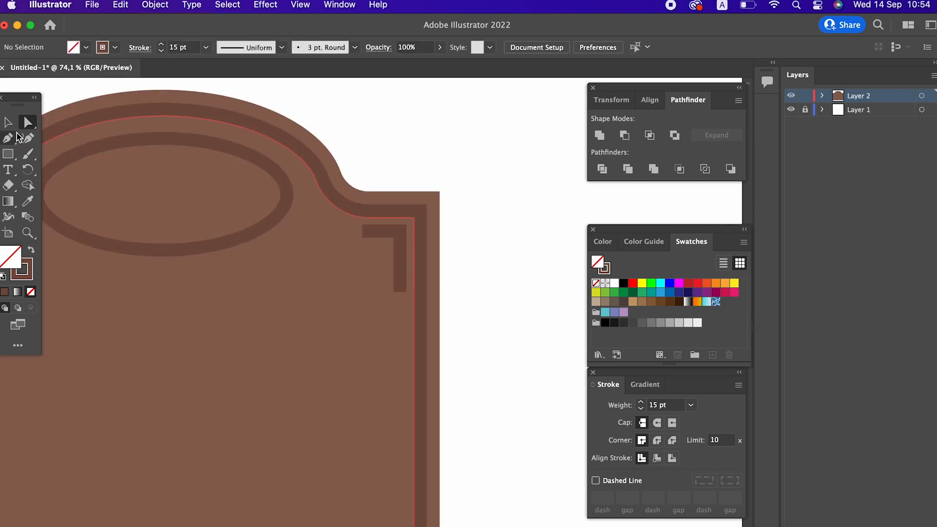
Raise the bracket's stroke weight to 18 pt and nudge the bracket slightly left and down
click(8, 122)
click(397, 233)
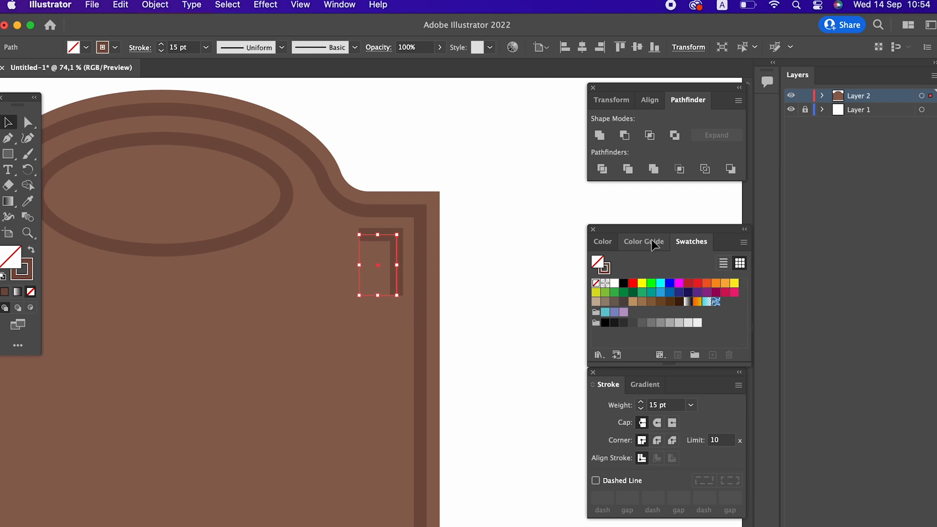
click(527, 291)
click(400, 267)
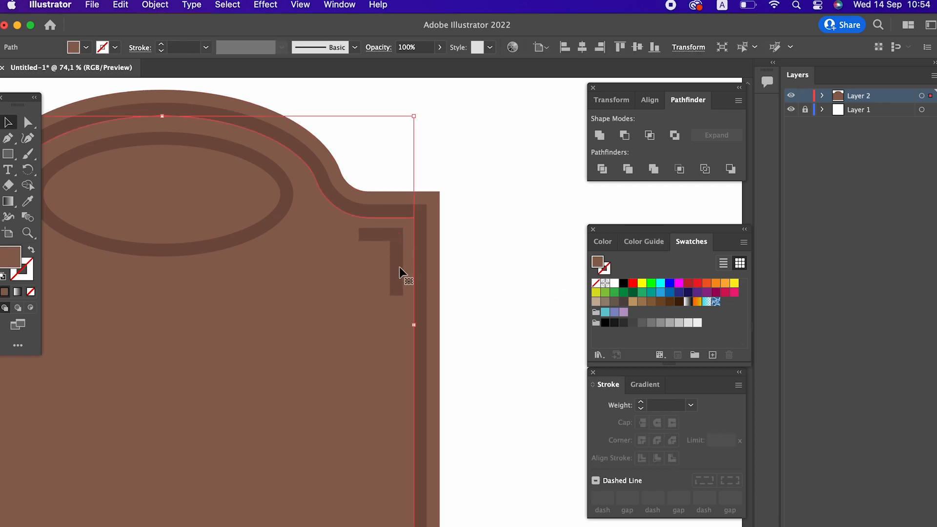
click(160, 44)
key(Left)
key(Left)
key(Down)
key(Down)
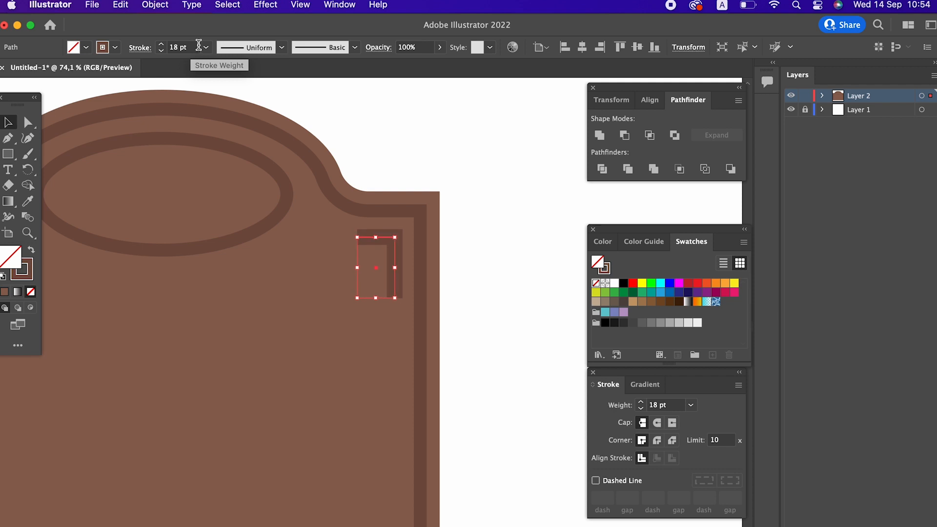
Expand the bracket's fill and stroke into a filled shape
click(141, 7)
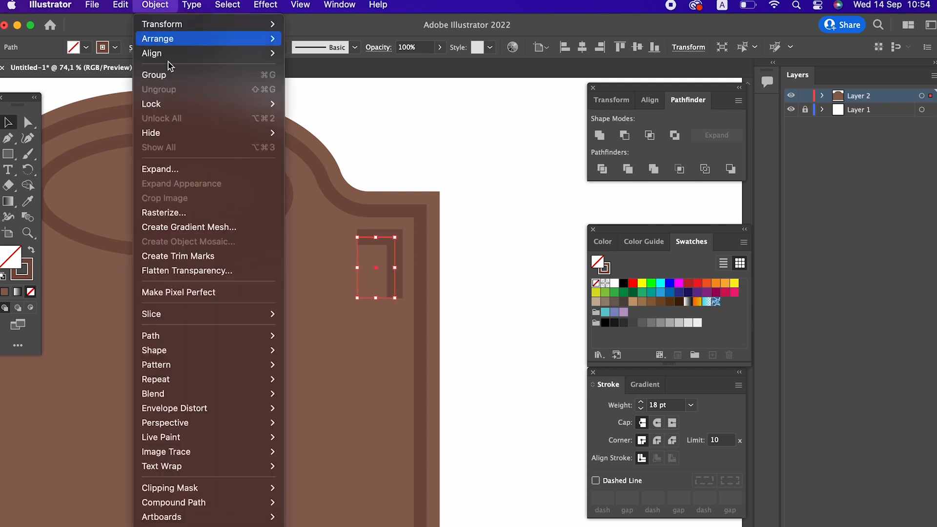
click(176, 169)
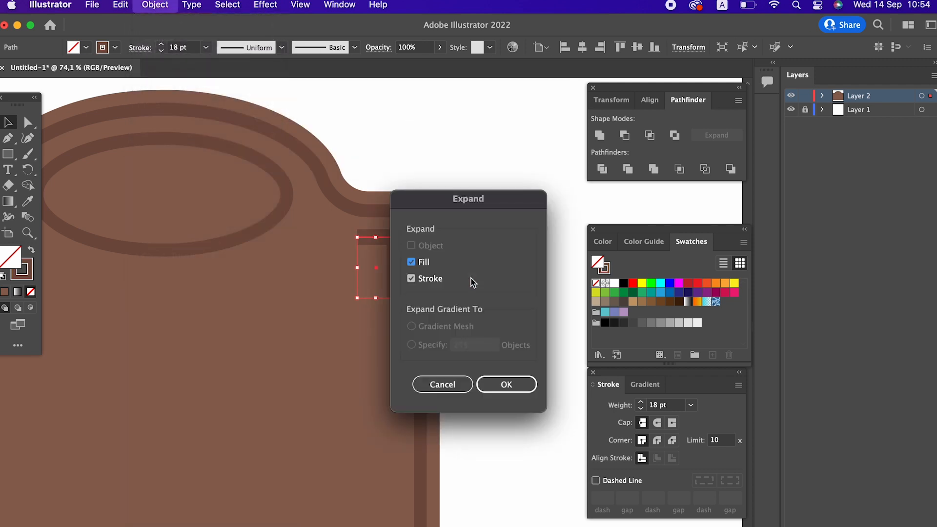
click(489, 375)
click(490, 277)
Copy the bracket, paste it in front, and move the copy to the plaque's upper left corner
scroll(454, 220, down, 2)
drag(454, 220, 547, 194)
scroll(344, 204, down, 2)
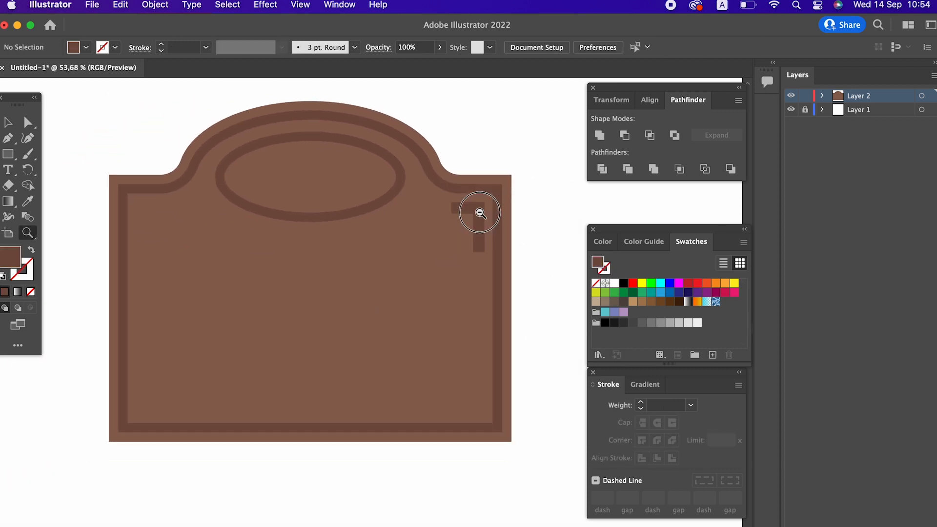
drag(479, 212, 440, 231)
key(v)
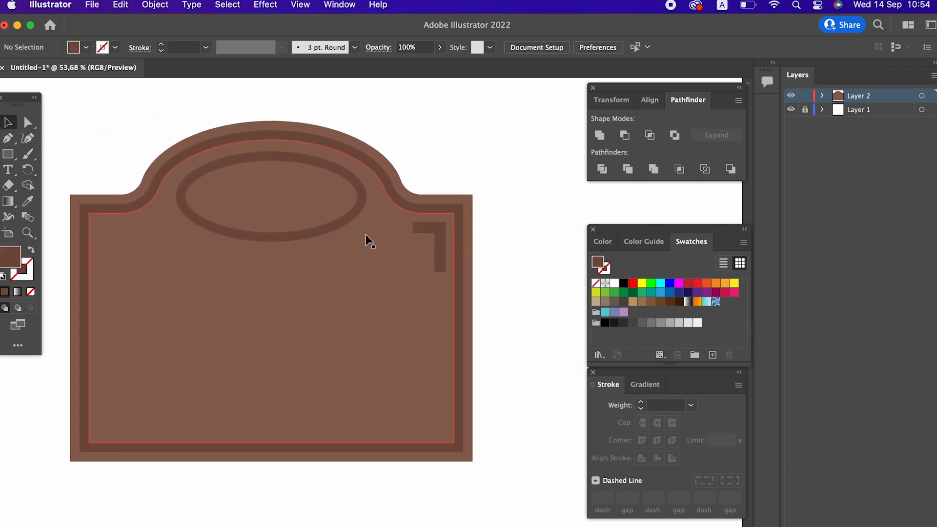
click(445, 225)
click(120, 4)
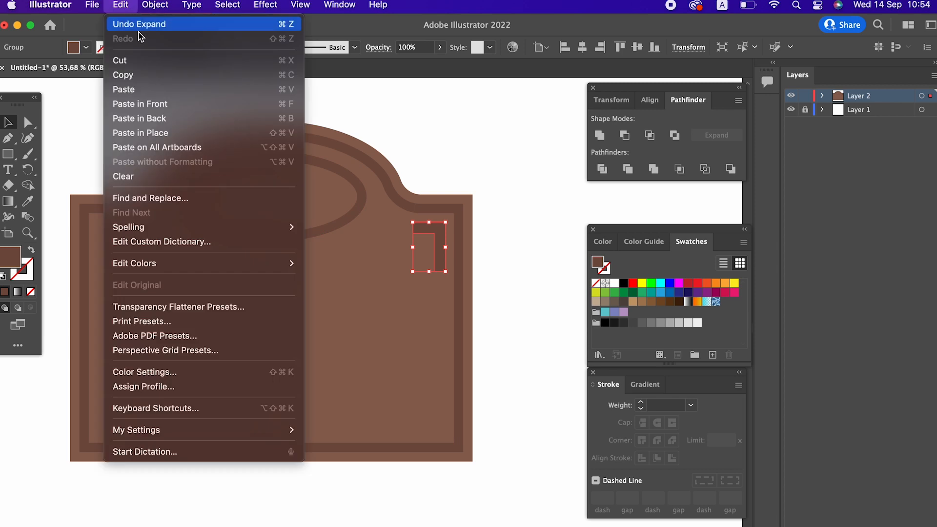
click(151, 76)
click(120, 4)
click(161, 103)
drag(438, 247, 127, 247)
Reflect the copied bracket across the vertical axis
right_click(127, 247)
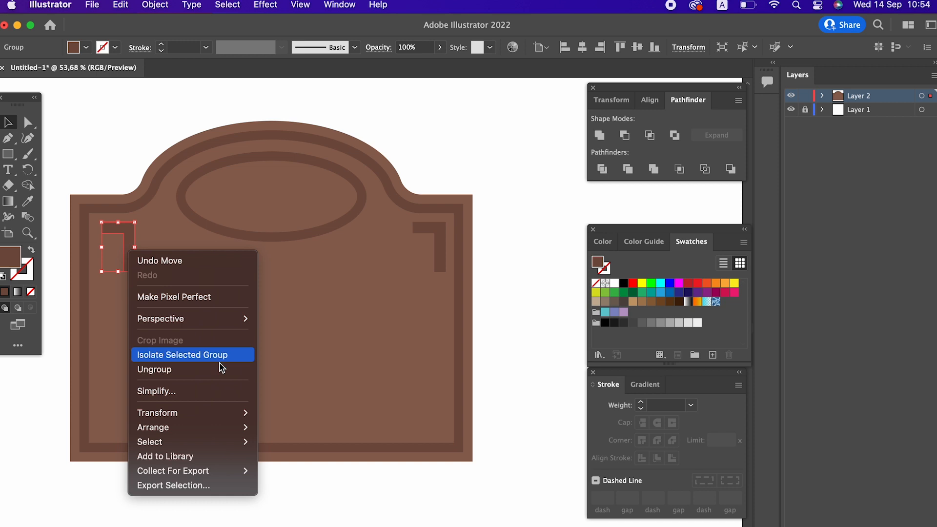
click(202, 418)
right_click(126, 235)
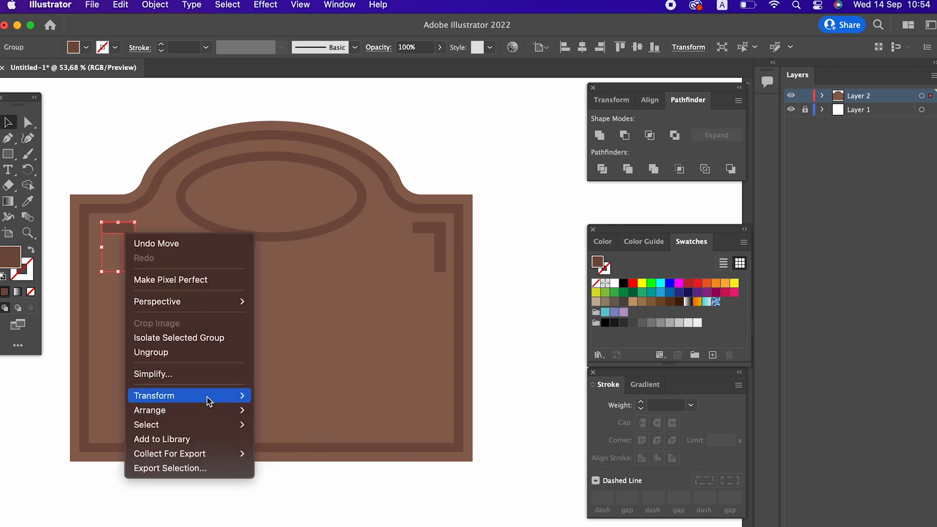
mouse_move(205, 395)
click(307, 446)
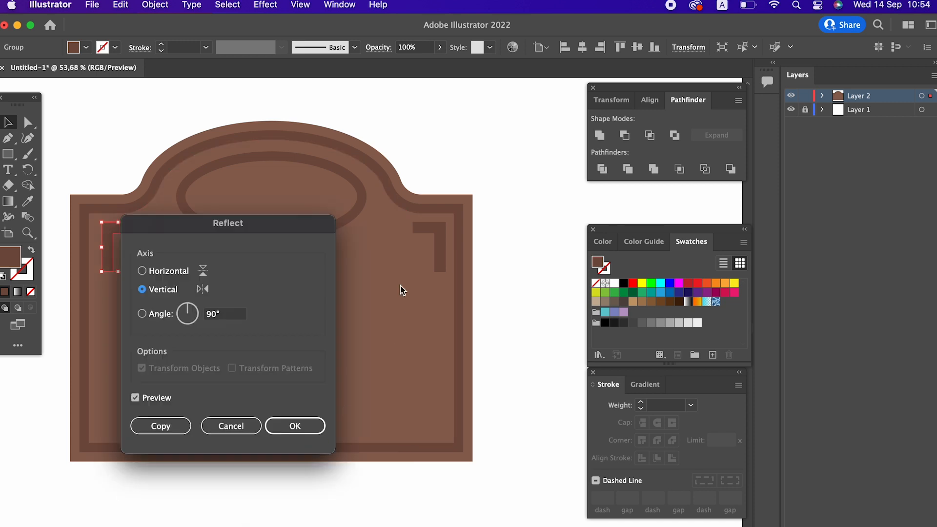
click(281, 424)
click(248, 489)
Select both corner brackets and group them together
click(119, 250)
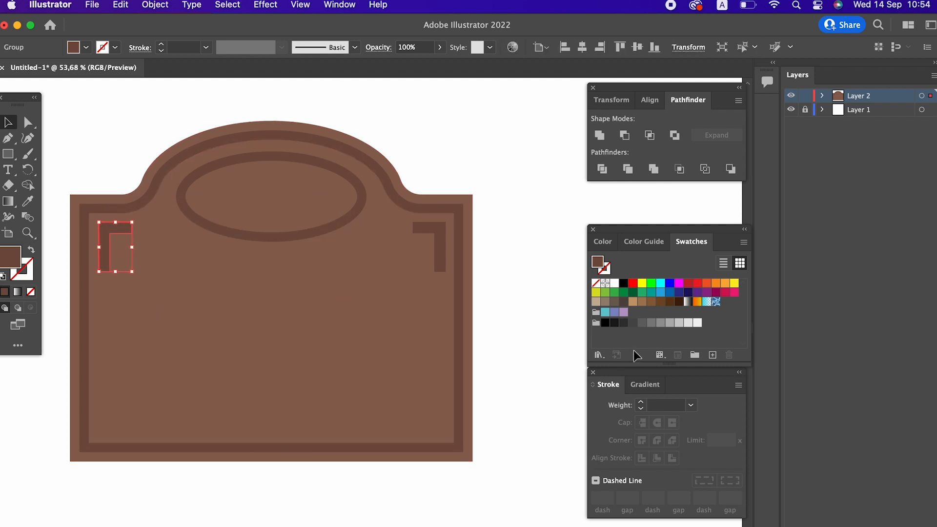
shift+click(440, 243)
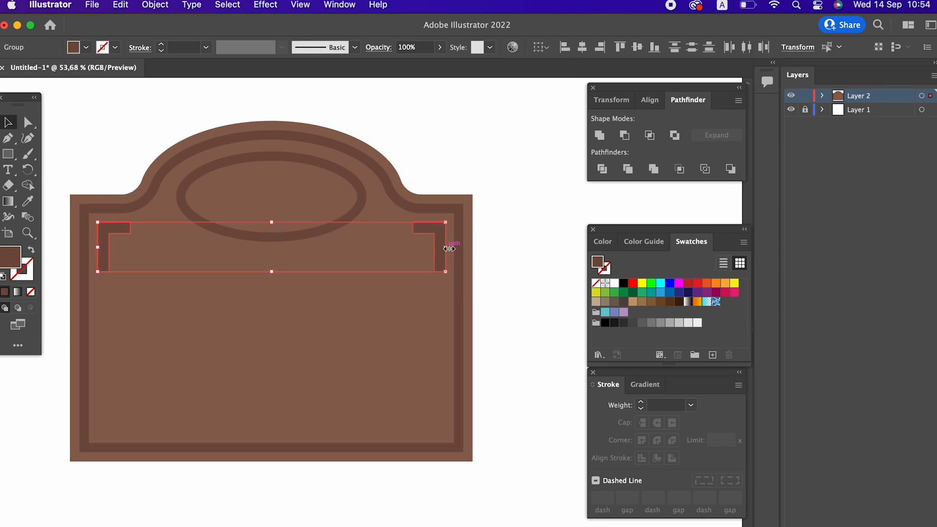
right_click(442, 233)
click(498, 343)
Select all the plaque artwork and align it to horizontal centres
drag(525, 341, 81, 137)
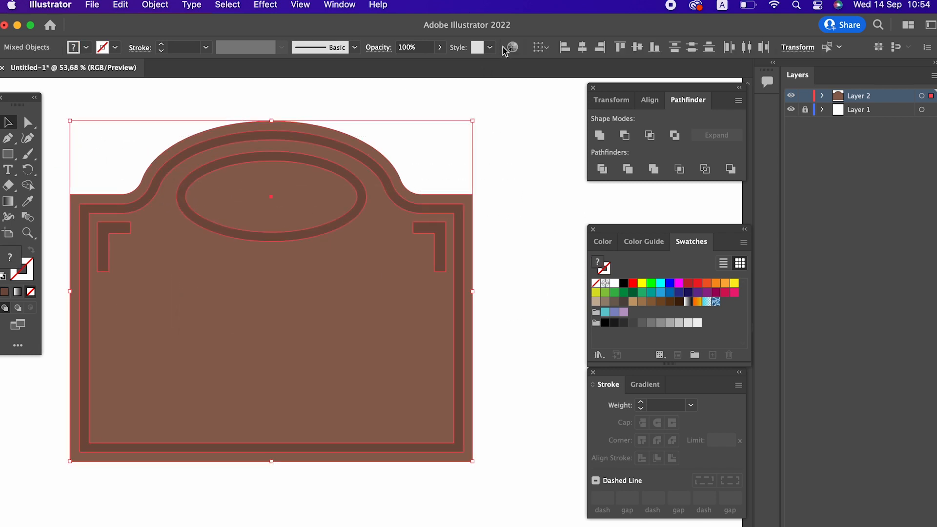
click(582, 47)
click(530, 268)
Copy the outer plaque shape, paste it behind, and nudge the copy slightly right
key(super+space)
drag(512, 273, 251, 245)
drag(305, 257, 430, 309)
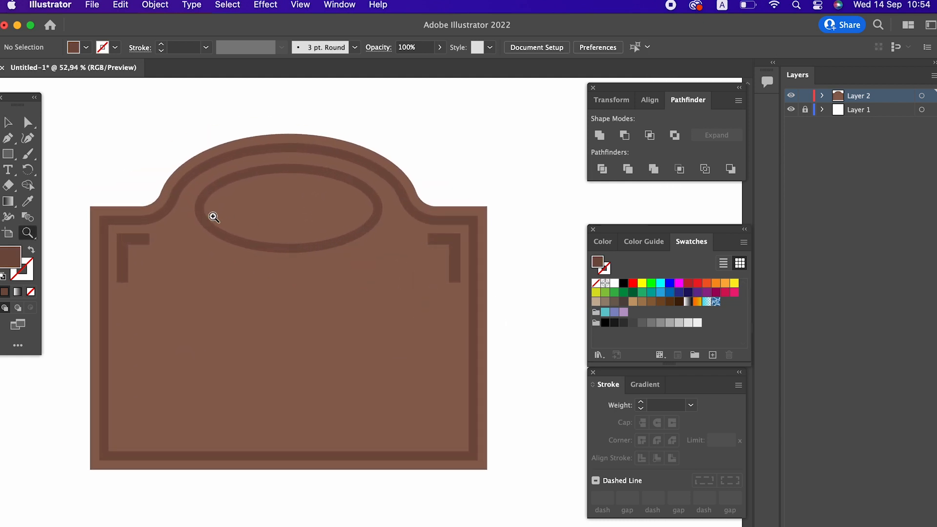
click(6, 123)
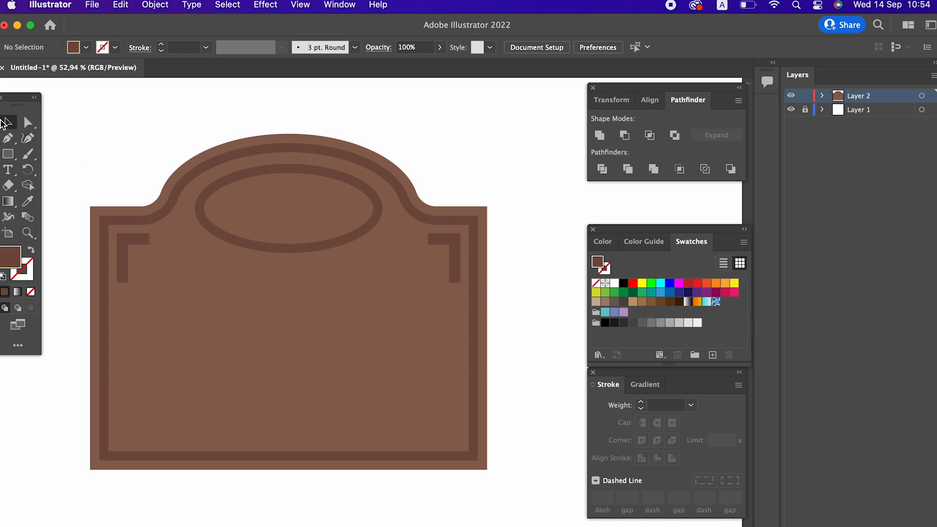
key(z)
drag(354, 257, 366, 270)
drag(370, 271, 377, 313)
drag(377, 314, 393, 280)
drag(450, 243, 369, 229)
mouse_move(370, 229)
mouse_down()
mouse_move(339, 232)
mouse_move(401, 266)
mouse_move(352, 270)
mouse_move(386, 236)
mouse_up()
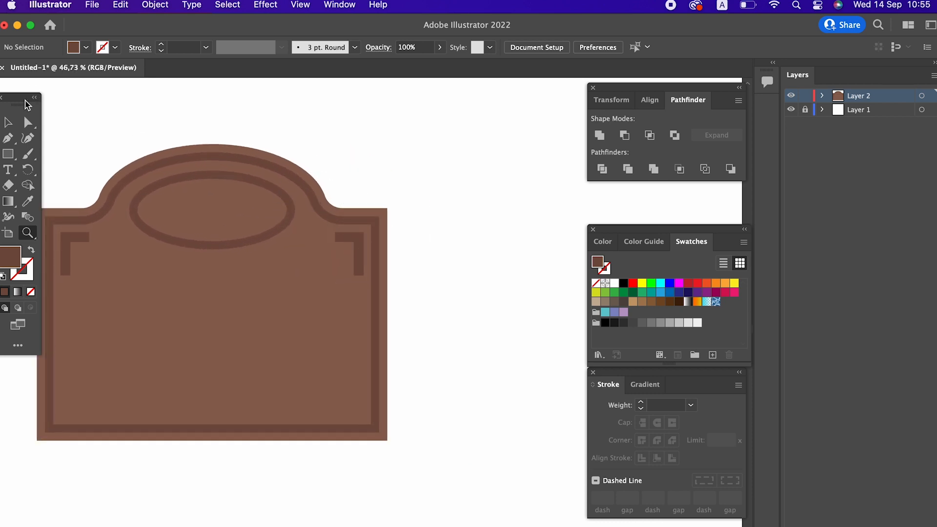
click(8, 122)
click(164, 153)
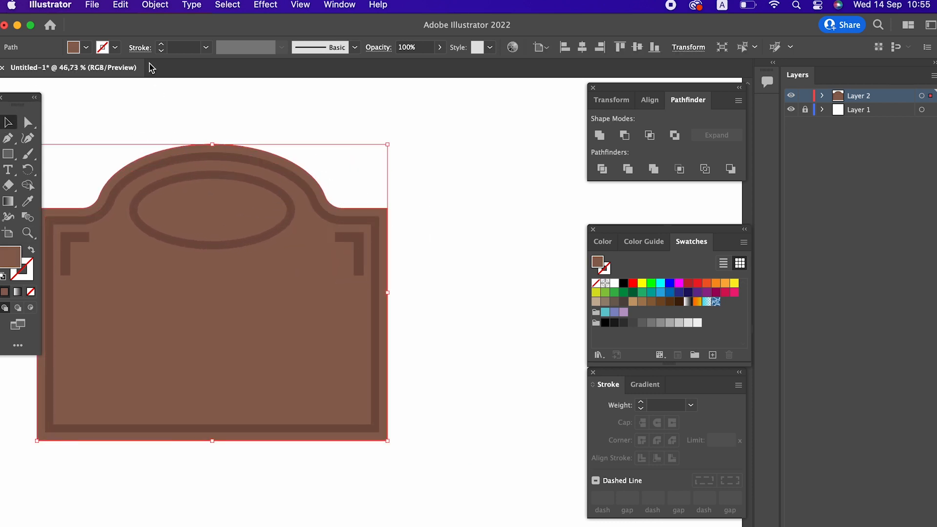
click(122, 6)
click(131, 73)
click(124, 6)
click(176, 101)
key(Right)
key(Right)
key(Right)
key(Right)
key(Right)
key(Right)
key(Right)
key(Right)
key(Right)
key(Right)
key(Right)
key(Right)
key(Right)
key(Right)
key(Right)
key(Right)
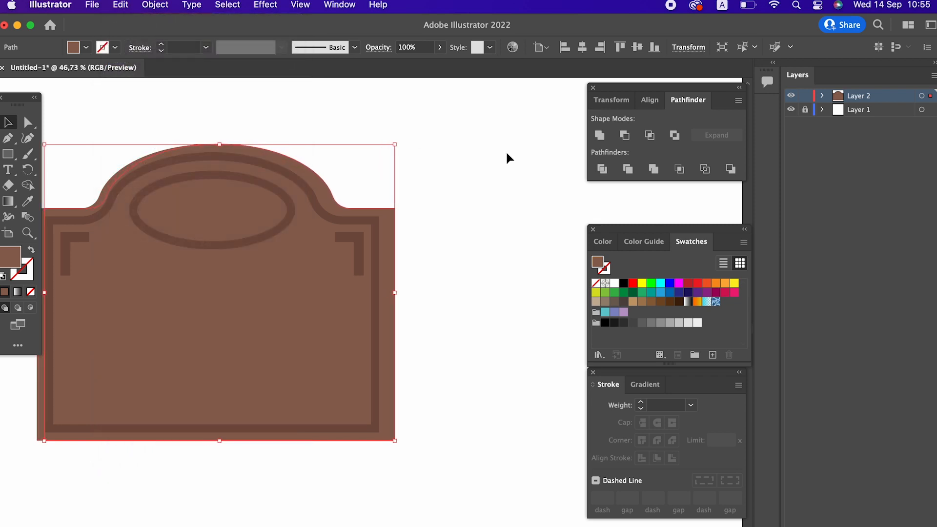
Fill the back copy with the darker border brown using the Eyedropper and send it to the back
click(27, 201)
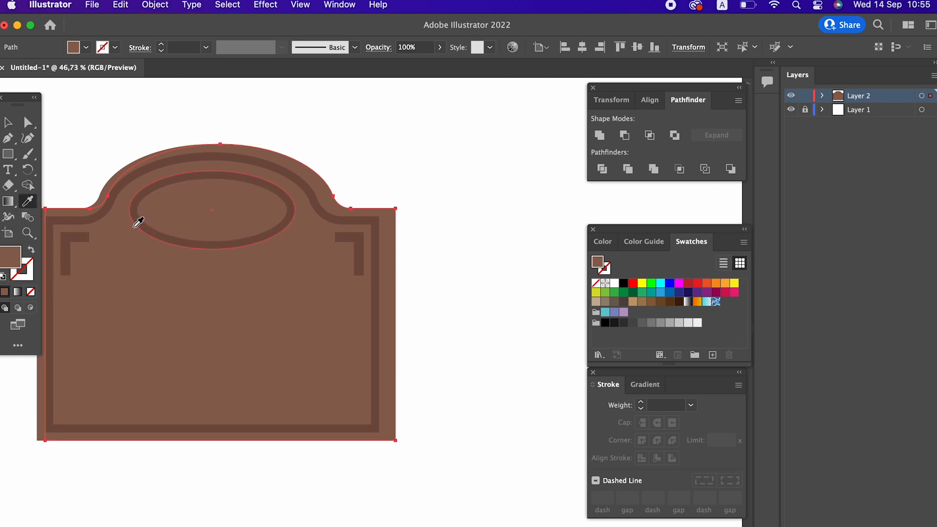
click(138, 222)
key(z)
alt+click(383, 203)
click(17, 125)
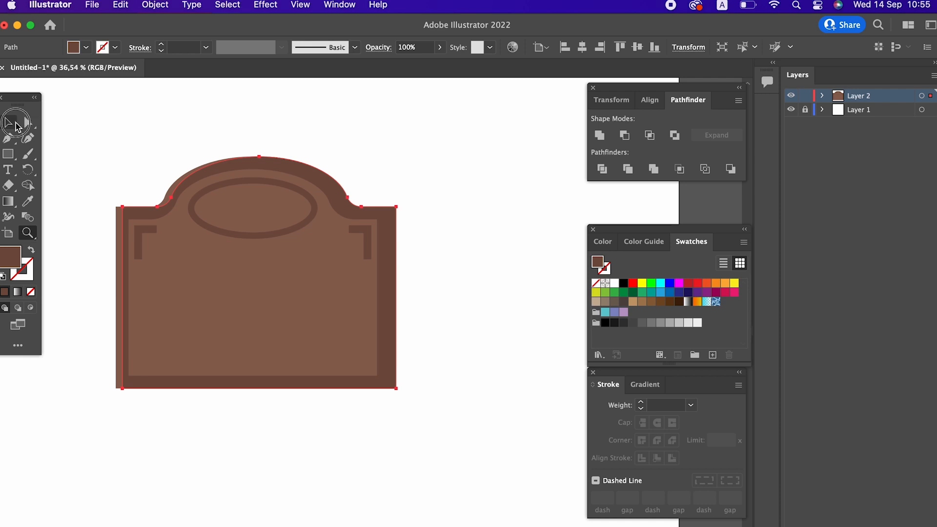
right_click(395, 225)
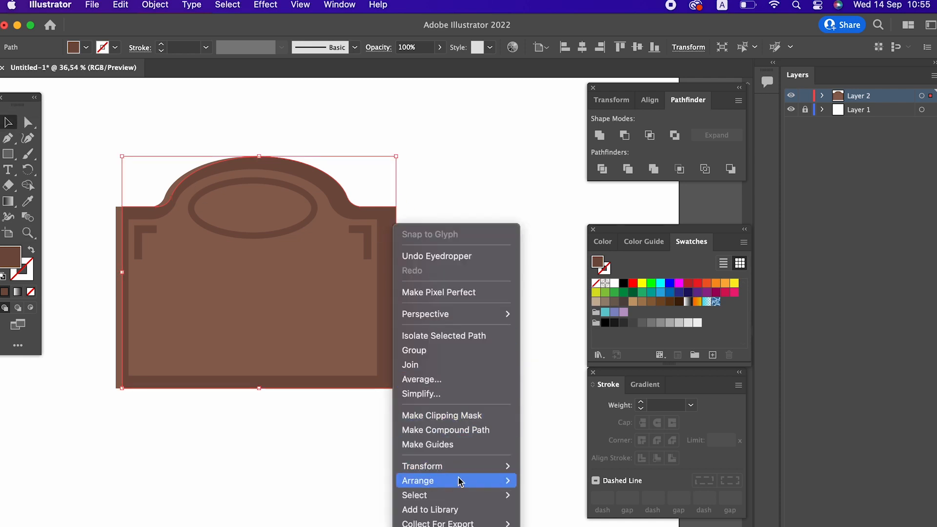
mouse_move(459, 481)
click(551, 521)
click(487, 322)
Nudge the back copy of the plaque further right to widen the dark side edge
key(z)
click(443, 247)
click(469, 261)
alt+click(392, 262)
click(449, 259)
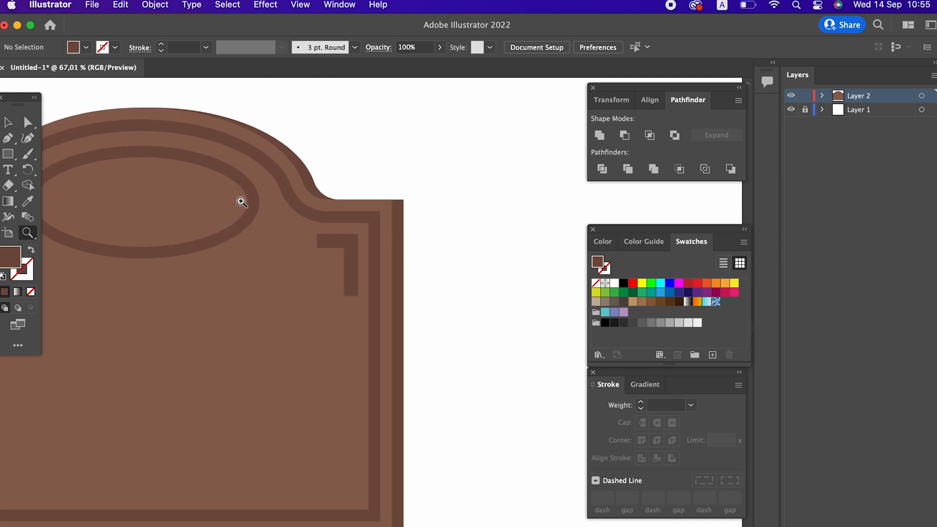
click(13, 123)
click(403, 254)
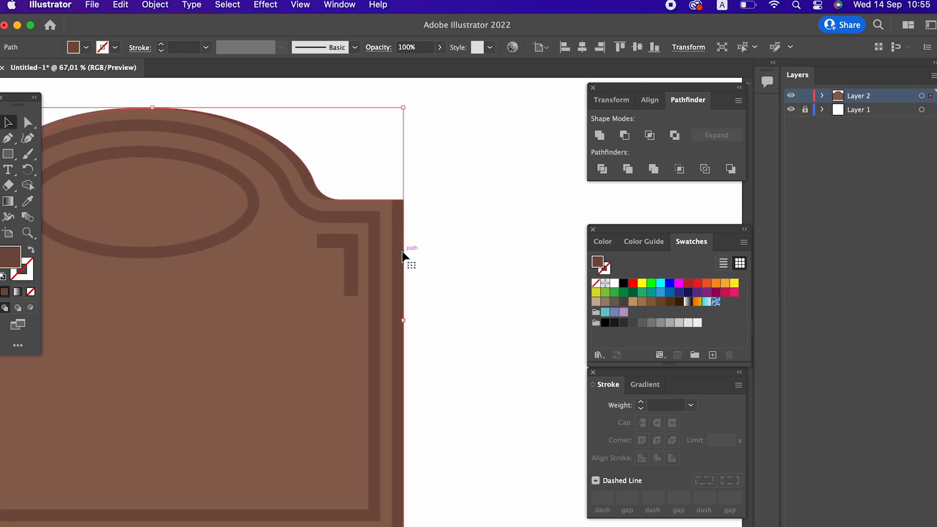
key(Right)
key(Right)
key(Right)
key(Right)
key(Right)
key(Right)
key(Right)
key(Right)
key(Right)
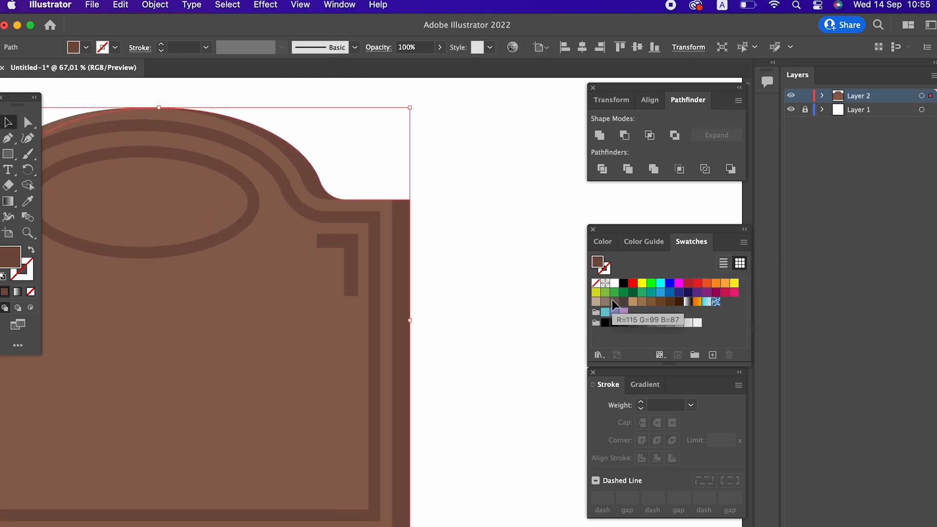
click(502, 269)
Draw a tall dark brown rectangle along the plaque's right edge, rising above its top
key(z)
drag(501, 270, 420, 247)
drag(518, 290, 508, 272)
drag(508, 274, 484, 300)
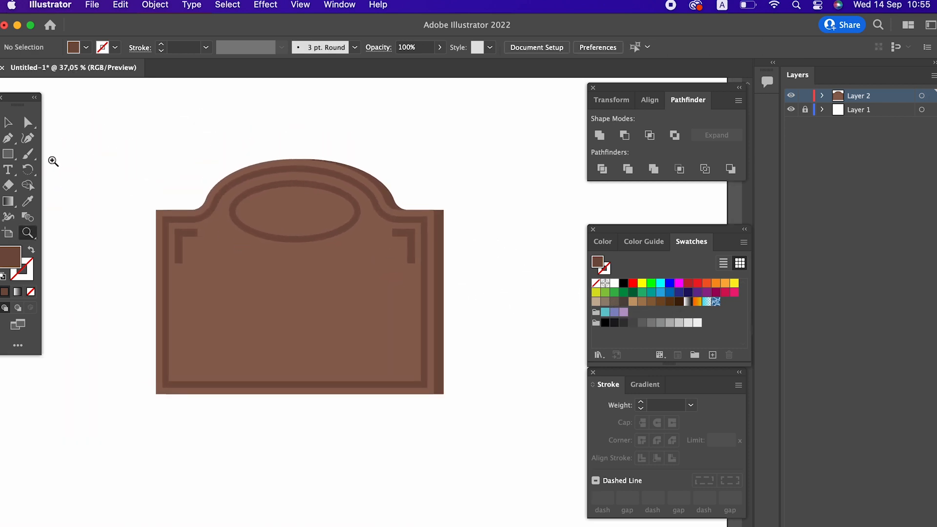
drag(437, 393, 454, 183)
key(z)
click(484, 228)
key(v)
click(452, 319)
click(445, 420)
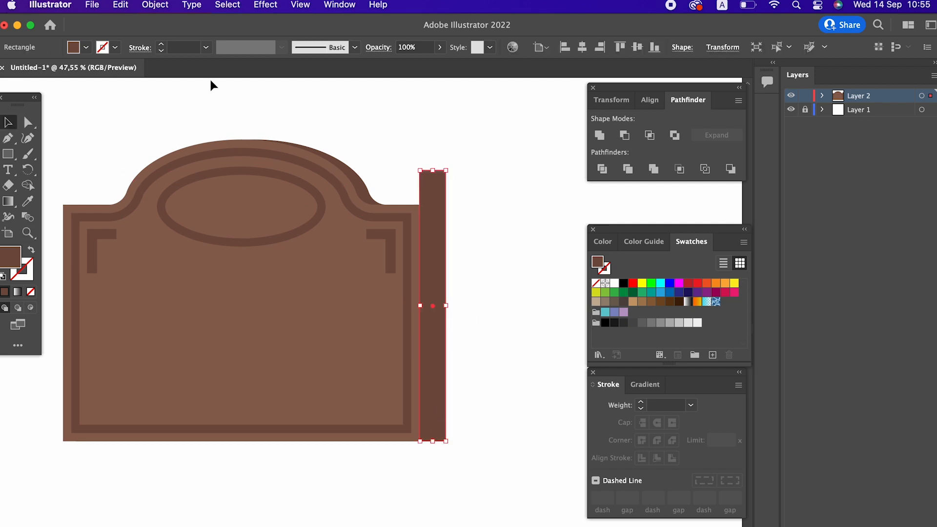
Paste a copy in front and narrow it from its right edge
click(122, 5)
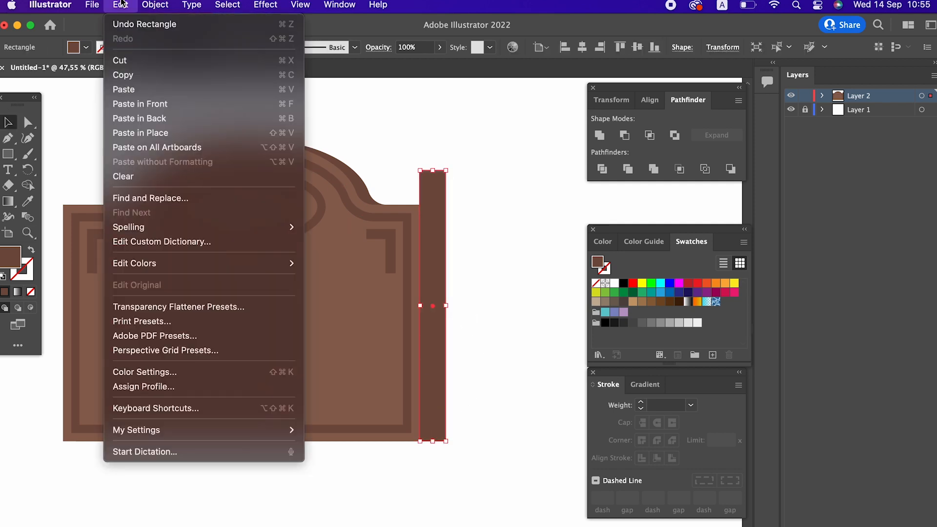
click(165, 103)
drag(445, 306, 434, 308)
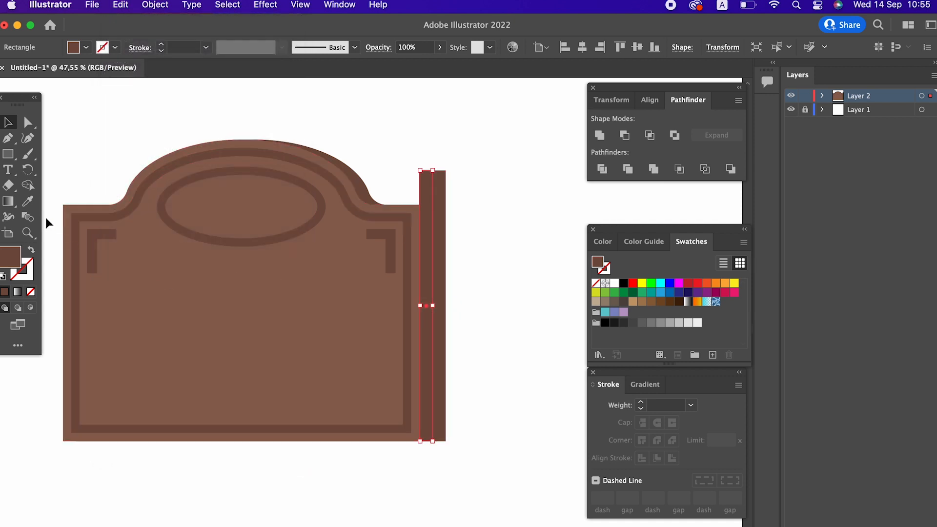
Copy the narrowed strip, paste it in front, and narrow the new copy further from its right edge
click(27, 233)
click(351, 360)
drag(351, 361, 394, 380)
drag(394, 380, 337, 388)
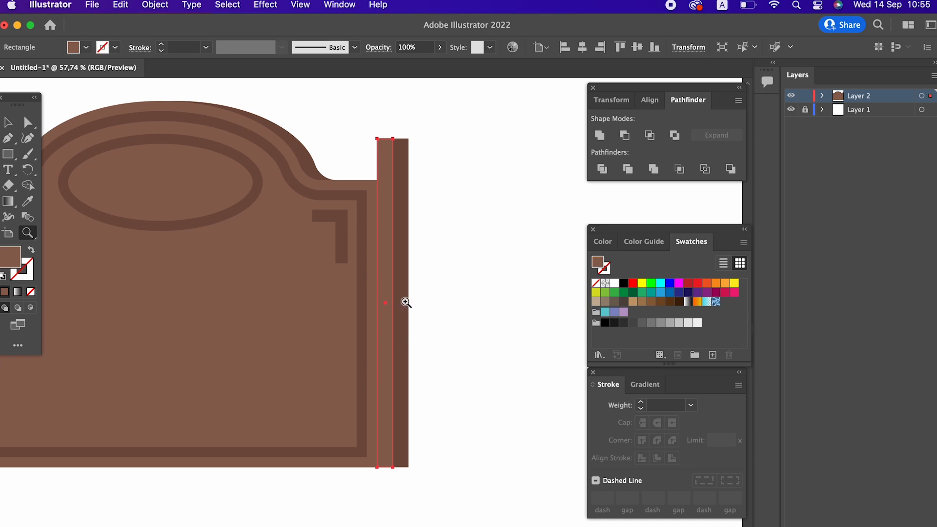
key(v)
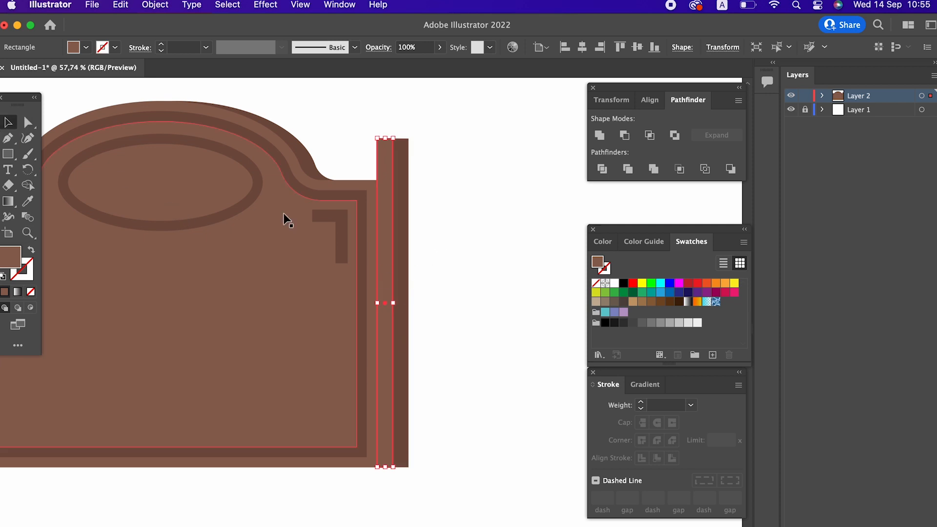
click(121, 5)
click(128, 75)
click(120, 5)
click(189, 107)
drag(393, 303, 370, 296)
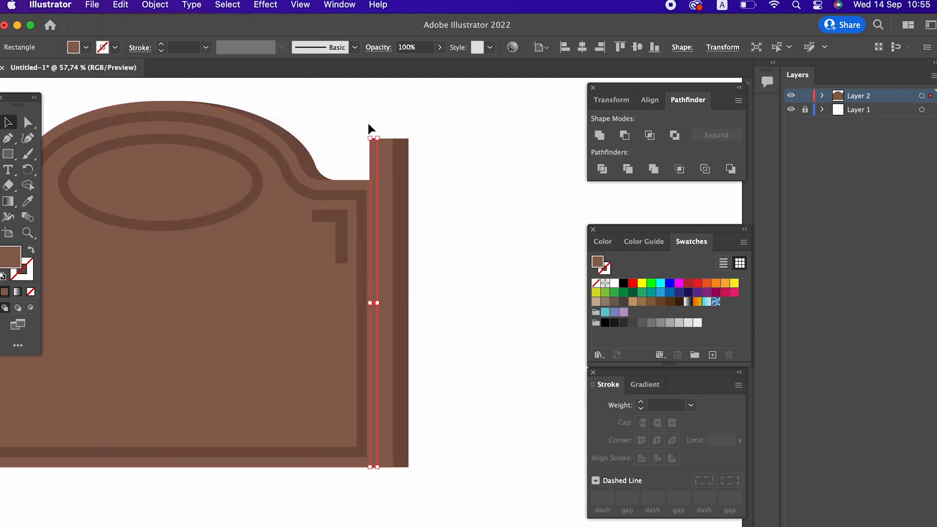
key(z)
drag(376, 142, 569, 263)
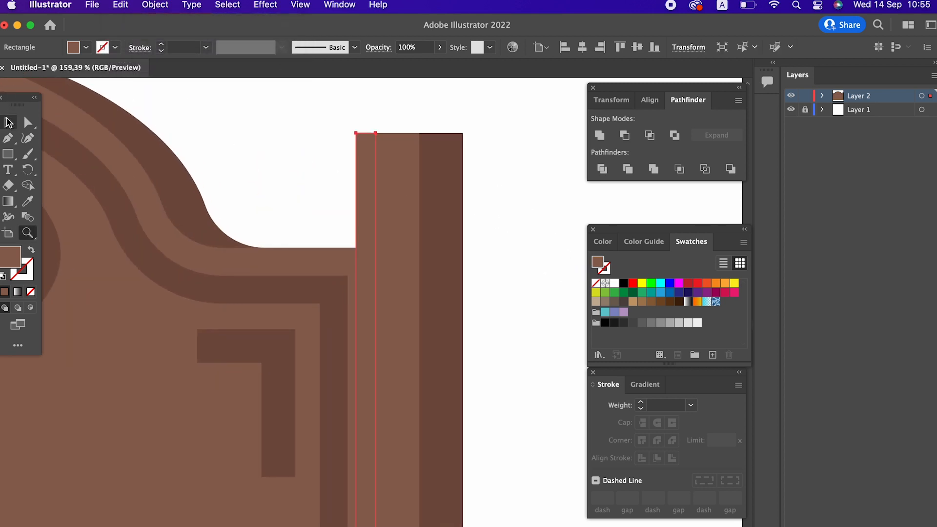
Lower the top of the narrowed front strip to the plaque's top edge
click(7, 120)
drag(366, 137, 357, 248)
key(z)
drag(392, 221, 145, 212)
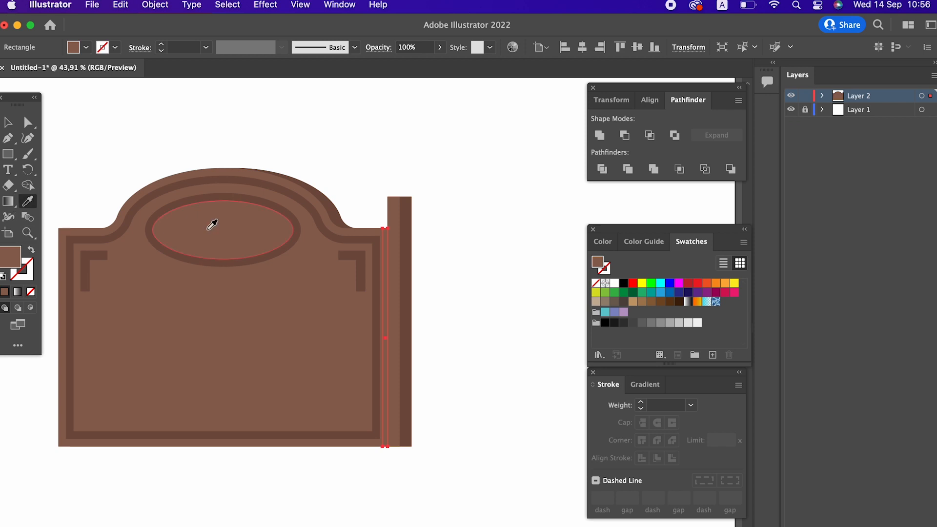
key(z)
drag(442, 245, 465, 317)
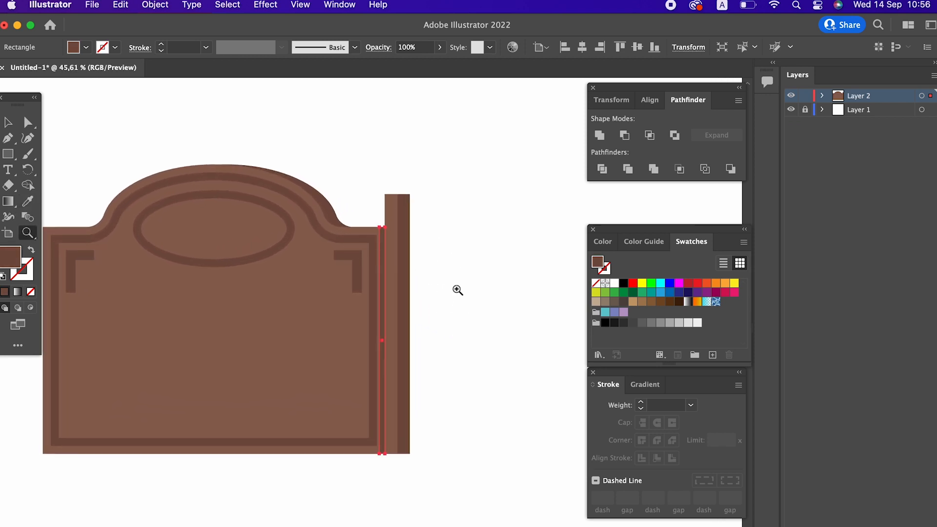
Draw a dark brown circle above the right post with the Ellipse tool and nudge it into place
drag(4, 159, 55, 169)
drag(369, 156, 415, 171)
key(z)
drag(428, 147, 605, 312)
drag(351, 308, 403, 342)
click(8, 122)
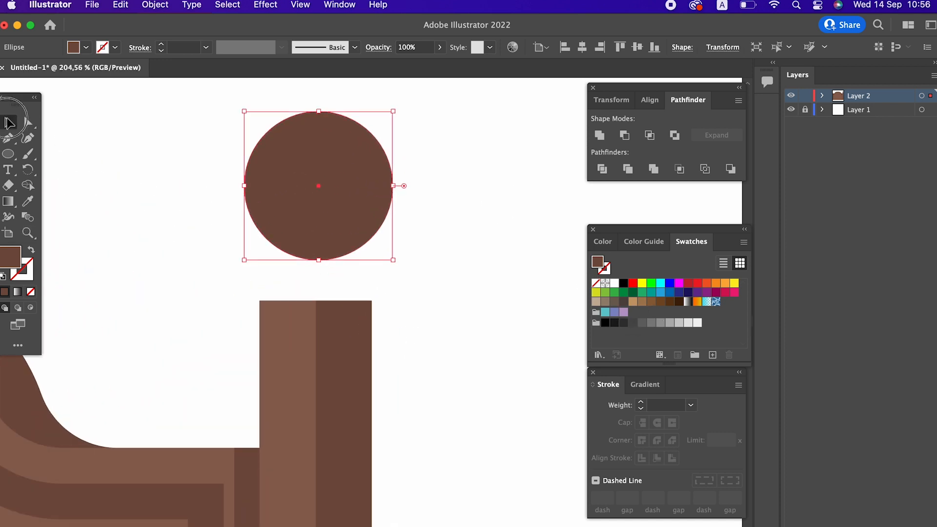
drag(323, 221, 321, 221)
Draw a small rectangle joining the circle to the post and move it back in the stacking order
click(438, 231)
key(z)
drag(438, 231, 493, 259)
drag(351, 264, 513, 380)
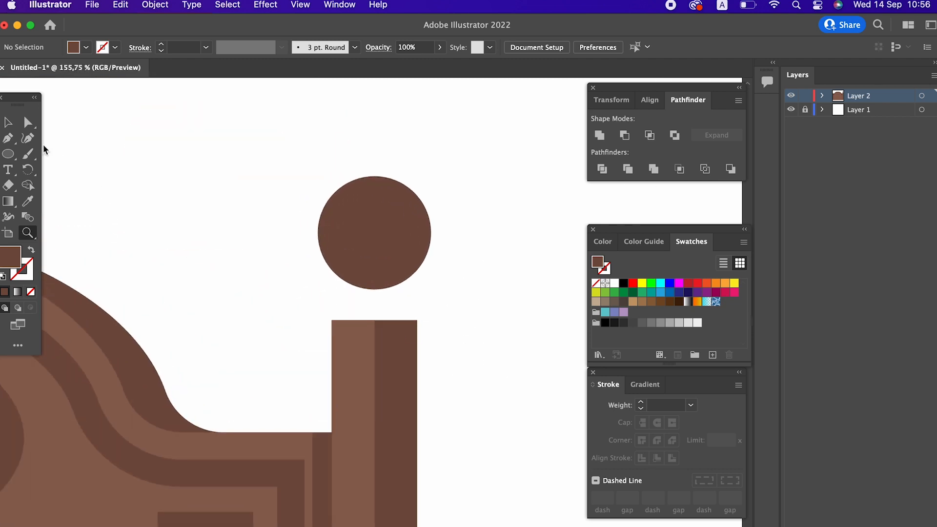
drag(374, 247, 434, 280)
click(495, 353)
key(z)
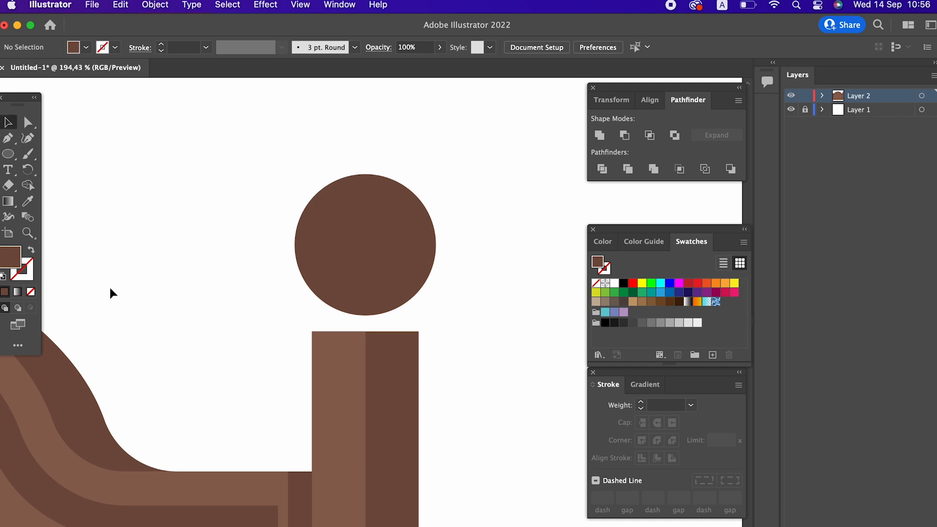
drag(8, 153, 46, 154)
drag(349, 342, 380, 289)
key(v)
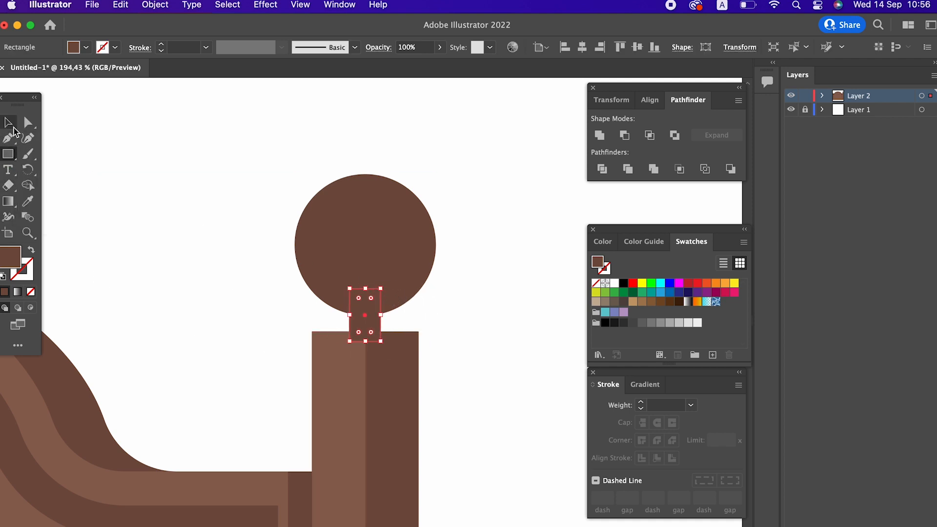
right_click(367, 318)
mouse_move(456, 517)
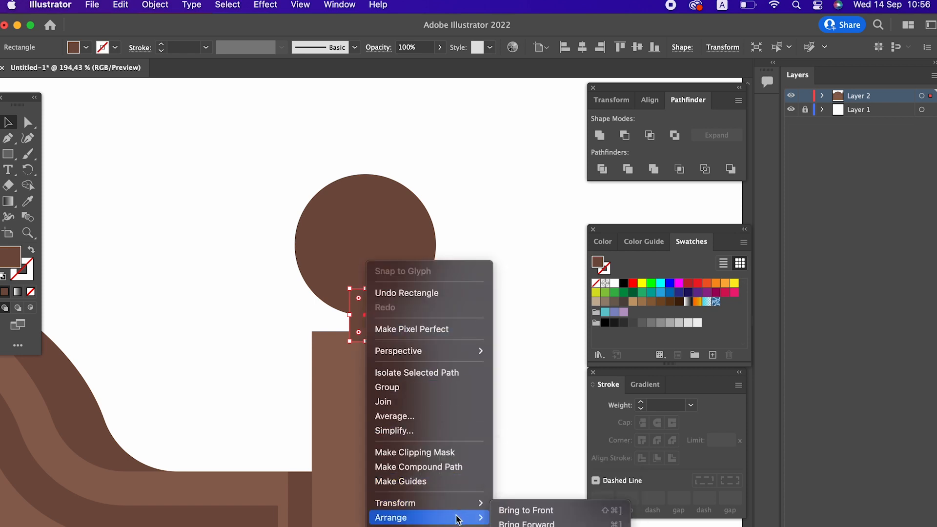
click(524, 526)
click(515, 369)
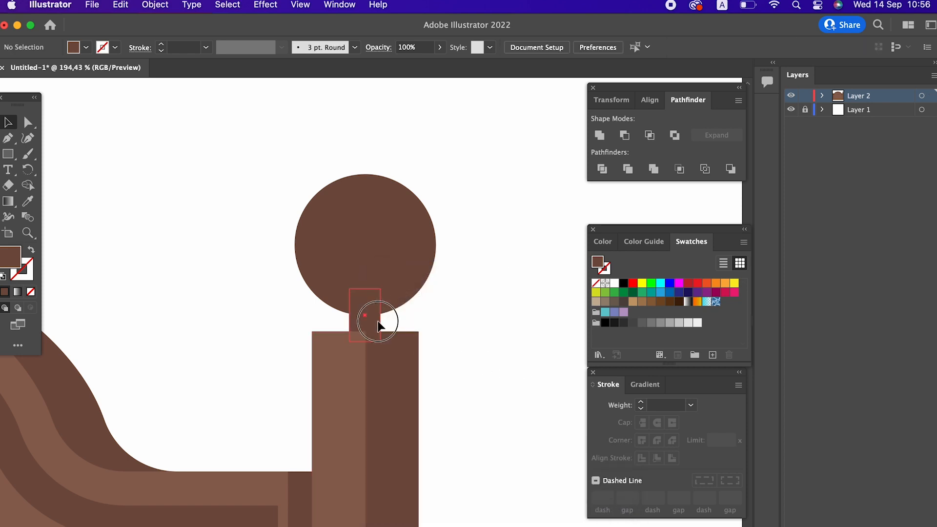
Round the top corners of the right post
key(z)
drag(501, 330, 238, 270)
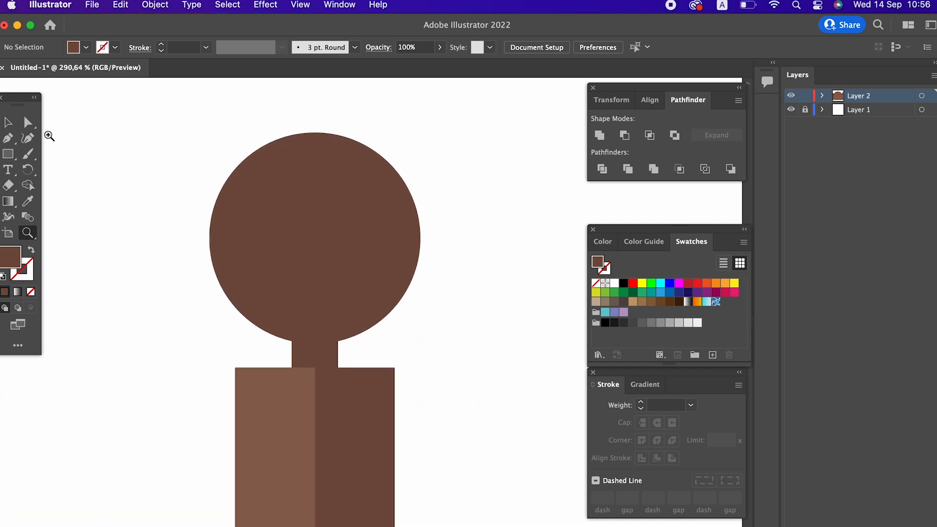
drag(242, 395, 242, 396)
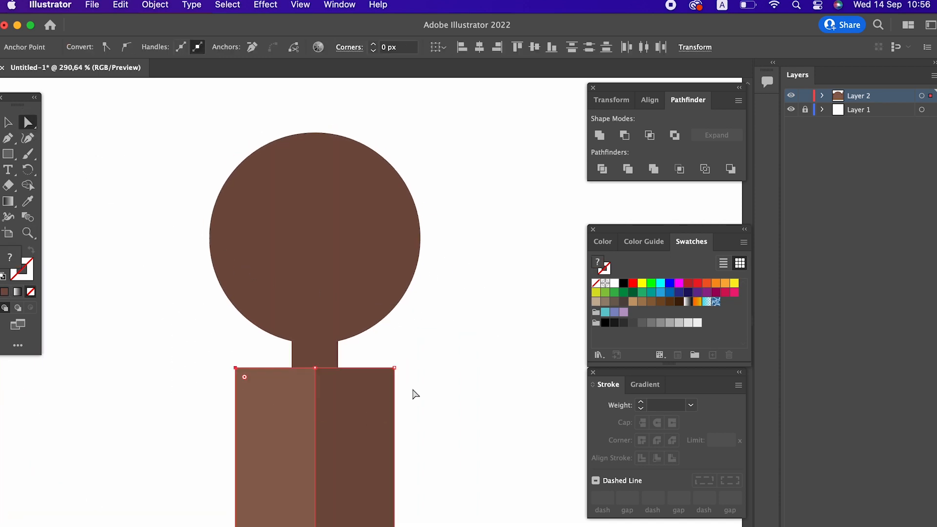
drag(386, 382, 383, 395)
key(super+z)
click(436, 411)
drag(248, 380, 249, 381)
drag(388, 381, 382, 399)
click(434, 391)
Copy the ball, paste it in front, and scale the copy down inside the ball
key(z)
drag(465, 346, 266, 345)
drag(423, 306, 406, 360)
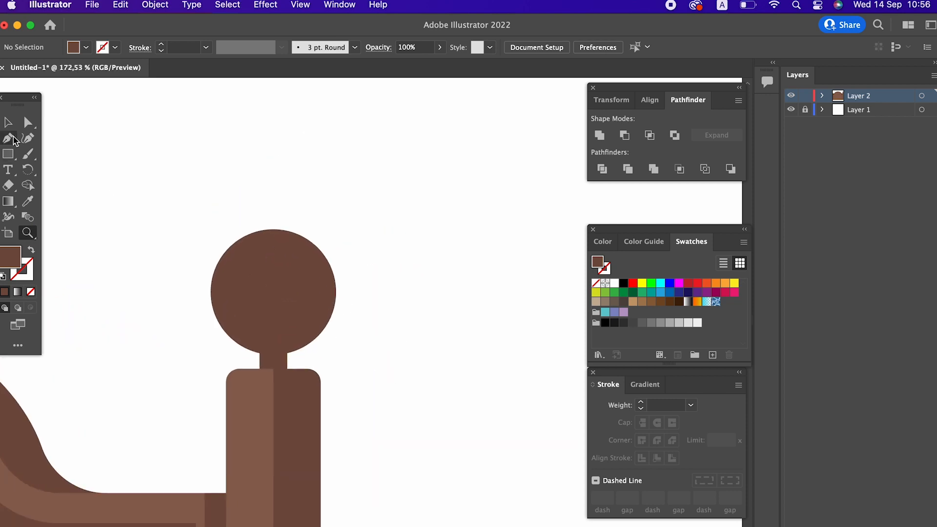
click(9, 124)
click(298, 264)
click(121, 5)
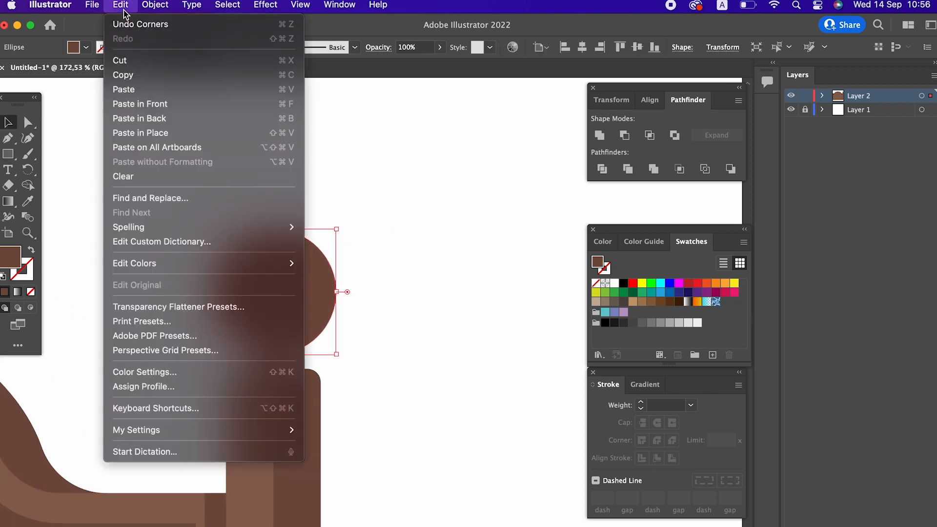
click(123, 75)
click(121, 5)
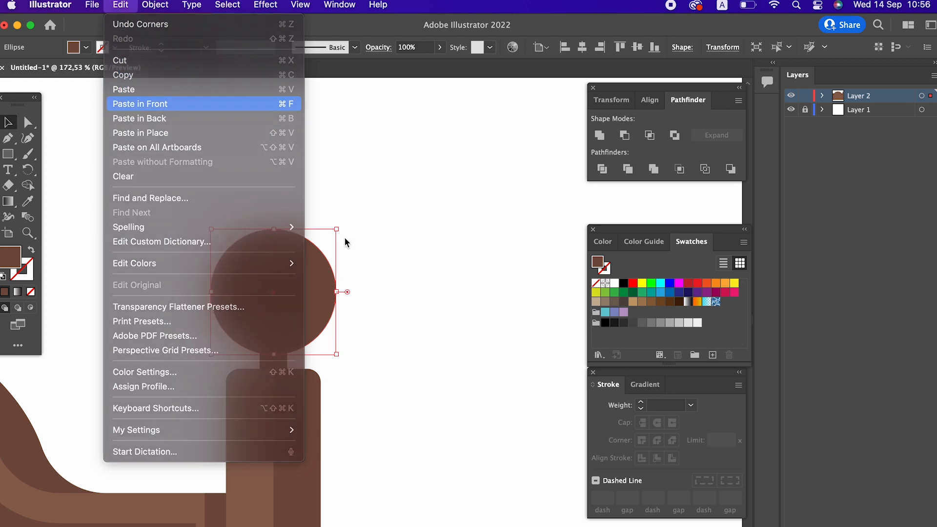
click(138, 103)
drag(336, 354, 298, 317)
drag(282, 285, 301, 298)
Fill the smaller circle with the post's lighter brown using the Eyedropper and shift it slightly left
click(28, 201)
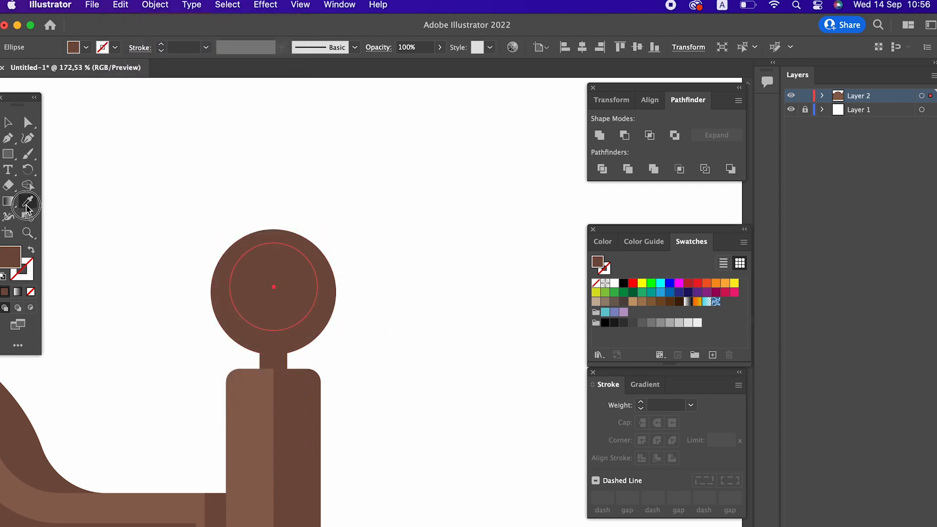
click(249, 389)
click(8, 122)
click(326, 318)
drag(282, 286, 276, 286)
Paste another copy of the inner circle in front, shrink it, and set its fill to C19284
click(120, 9)
click(132, 75)
click(120, 8)
click(166, 104)
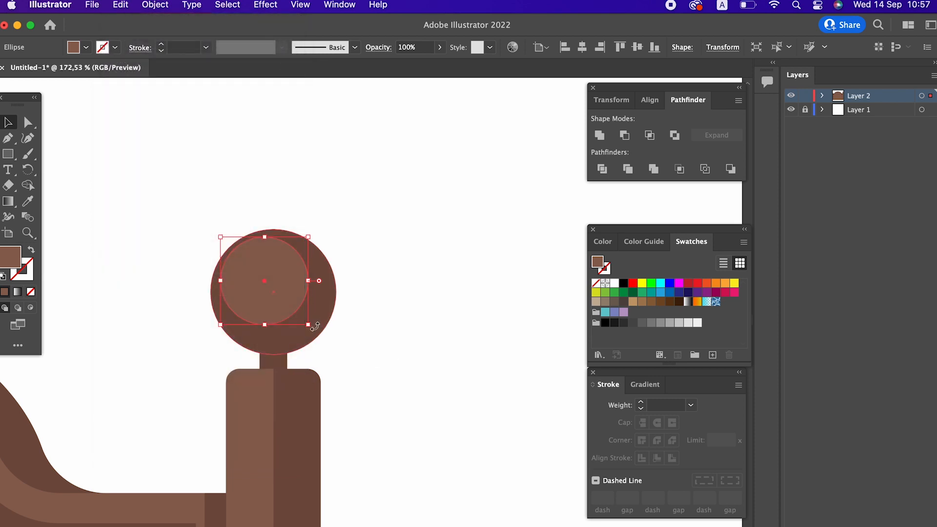
drag(312, 327, 248, 264)
double_click(18, 264)
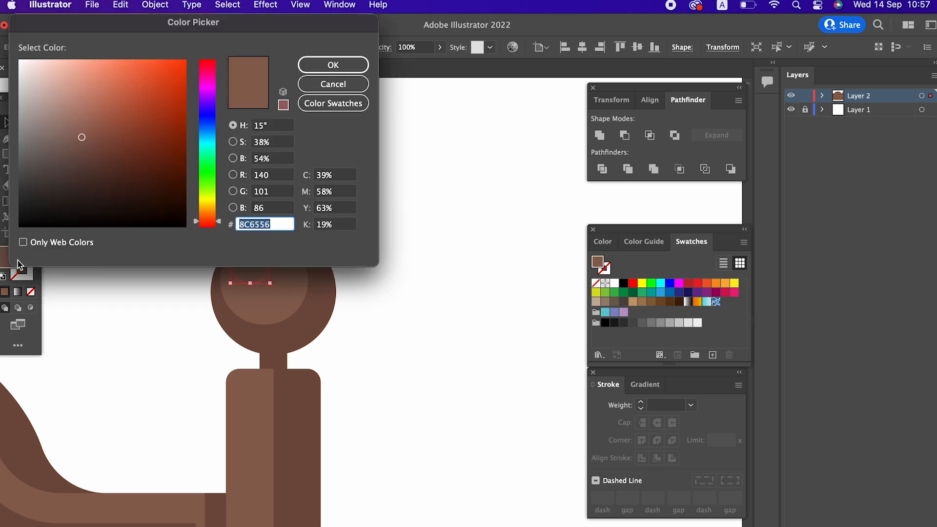
mouse_move(90, 97)
mouse_down()
mouse_move(57, 100)
mouse_move(73, 99)
mouse_up()
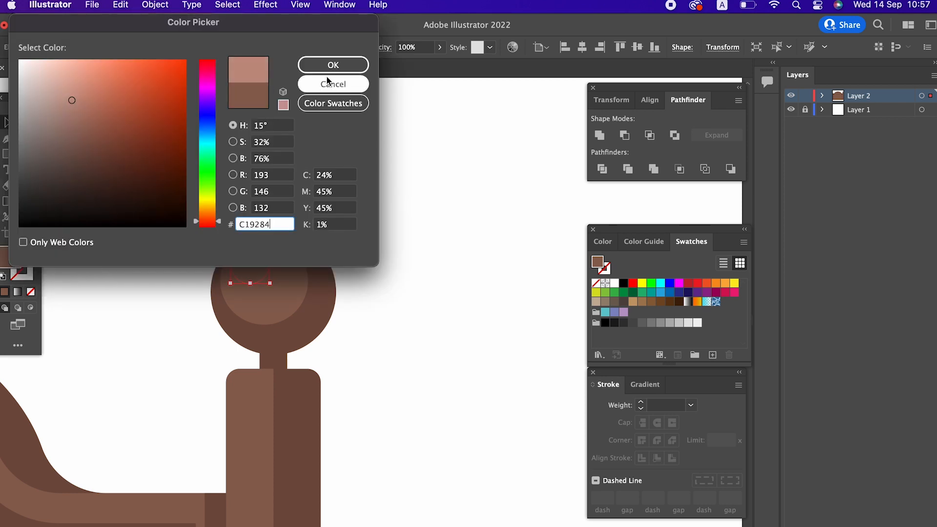
click(331, 67)
Group the right post with its ball finial
key(z)
drag(393, 313, 295, 236)
drag(366, 221, 474, 243)
drag(445, 229, 369, 230)
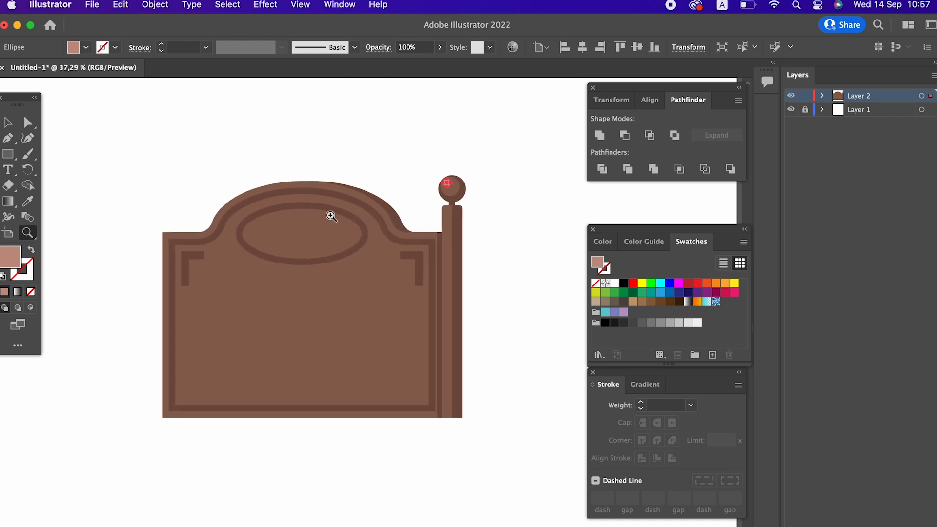
key(v)
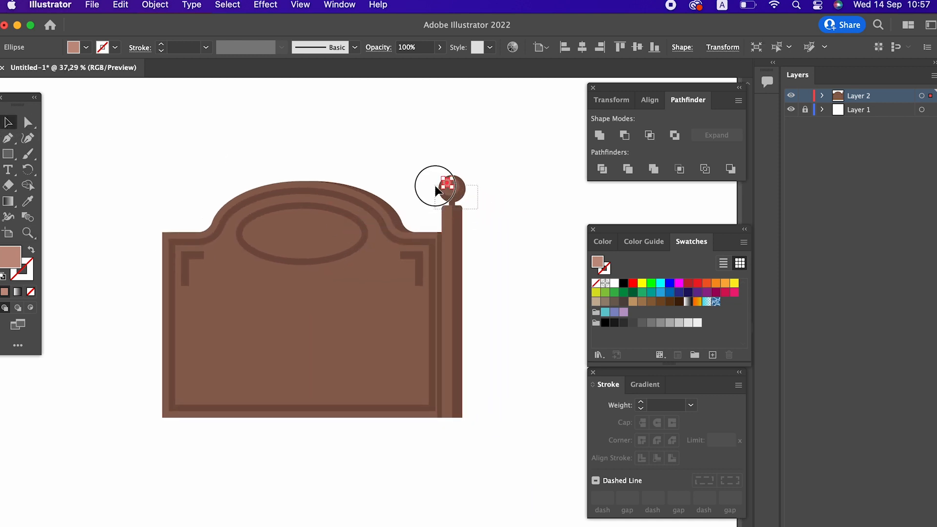
shift+click(451, 220)
right_click(460, 190)
click(511, 285)
Copy the post group, paste it in front, and move the copy to the plaque's left side
click(120, 5)
click(146, 75)
click(121, 5)
click(140, 104)
drag(448, 279, 157, 279)
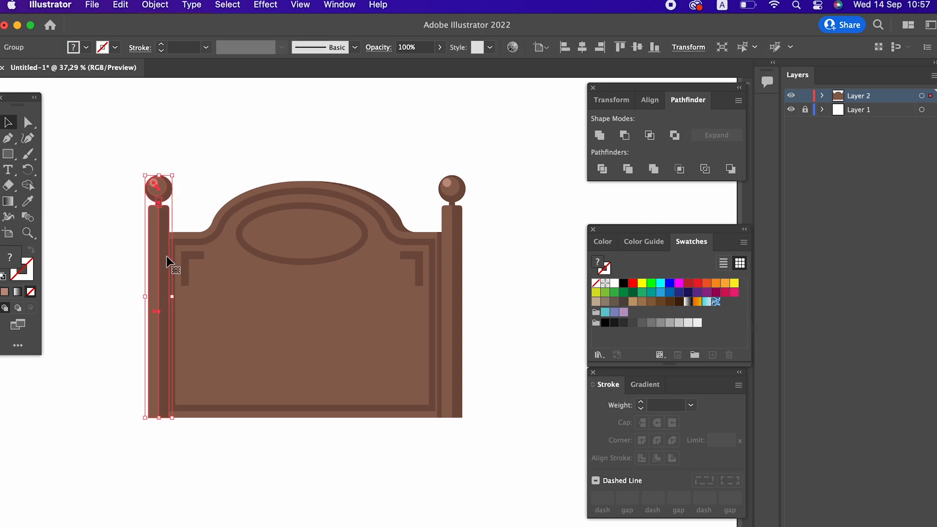
Send the left post group to the back
scroll(157, 181, down, 5)
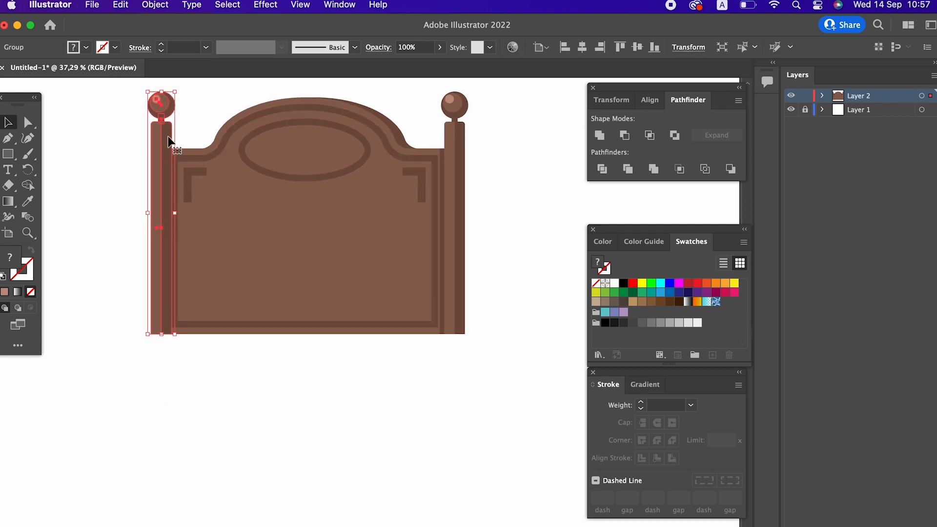
right_click(165, 112)
mouse_move(253, 289)
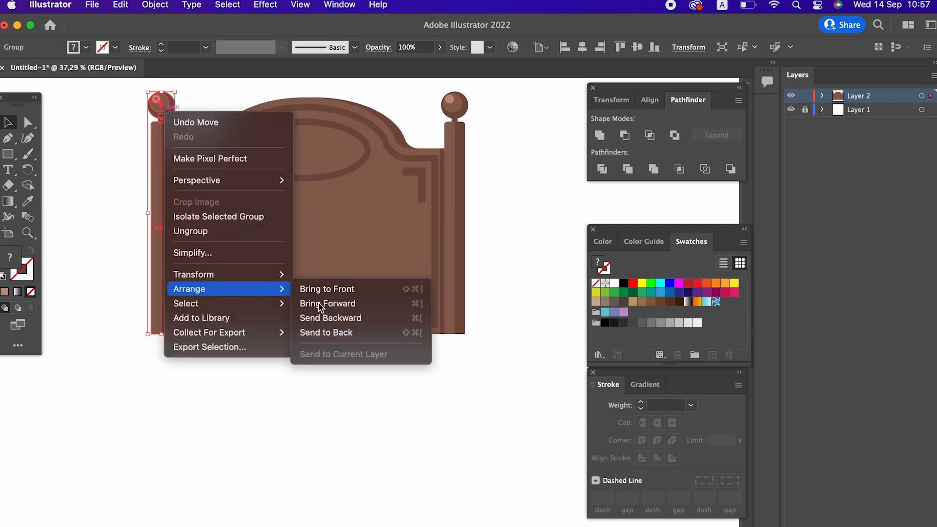
click(325, 330)
Draw a rectangle over the plaque's lower right part and fill it with light grey
scroll(262, 405, up, 4)
scroll(262, 405, right, 2)
click(233, 443)
drag(233, 443, 227, 460)
key(z)
drag(141, 360, 118, 312)
drag(341, 296, 205, 364)
drag(269, 303, 235, 298)
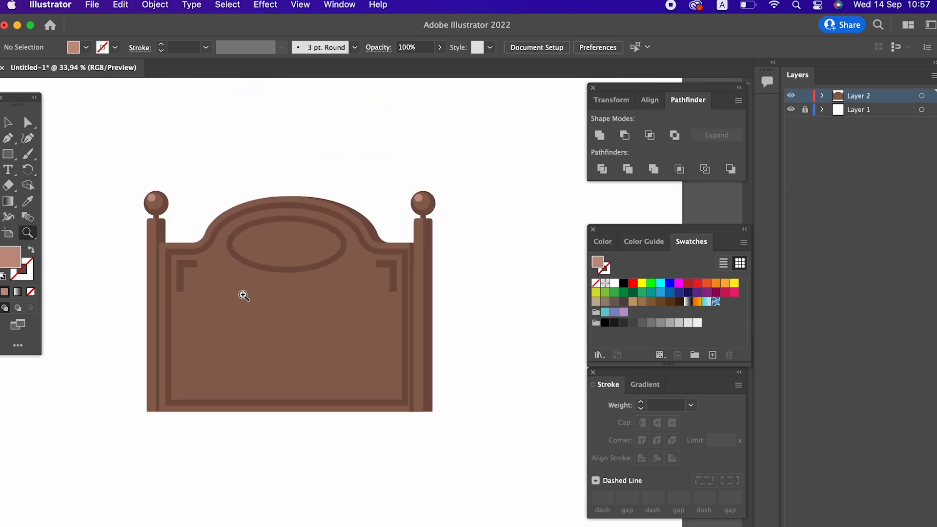
mouse_move(253, 288)
mouse_down()
mouse_move(266, 296)
mouse_move(271, 272)
mouse_move(256, 286)
mouse_up()
drag(256, 286, 268, 271)
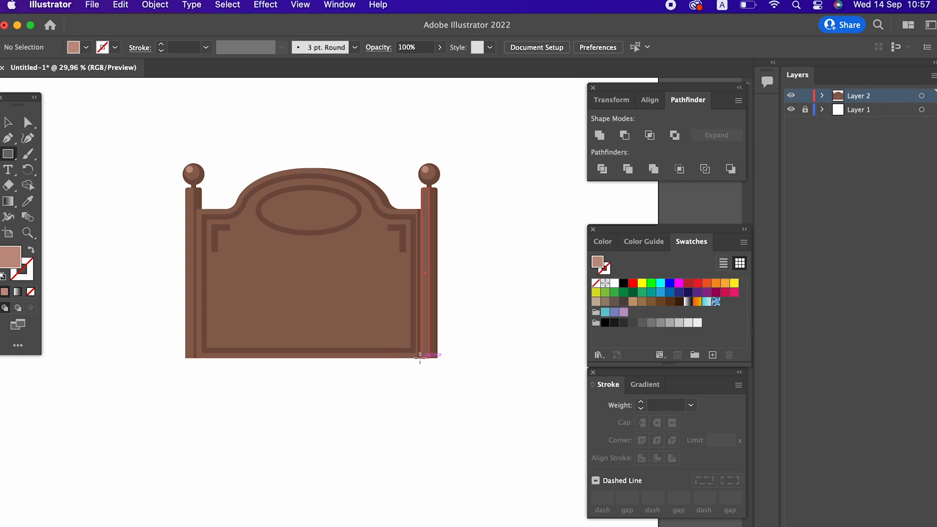
drag(377, 395, 471, 391)
key(z)
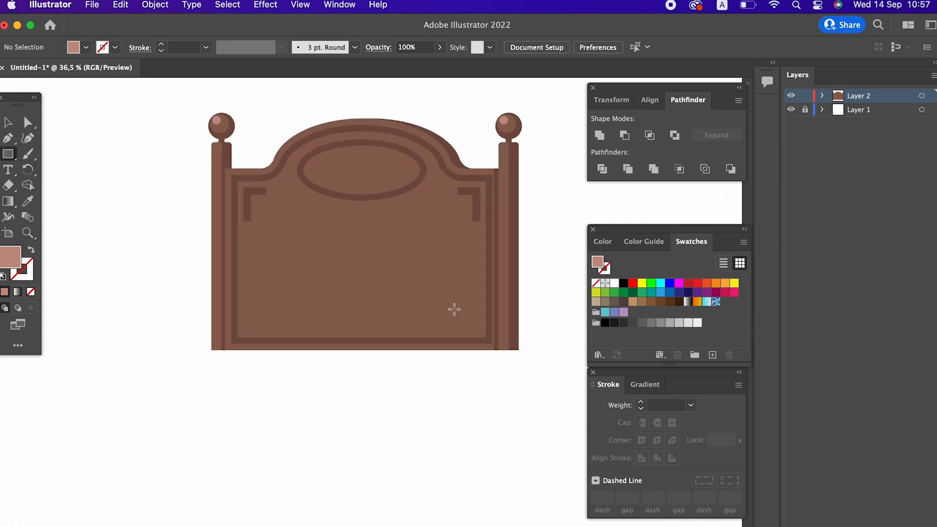
drag(500, 349, 368, 298)
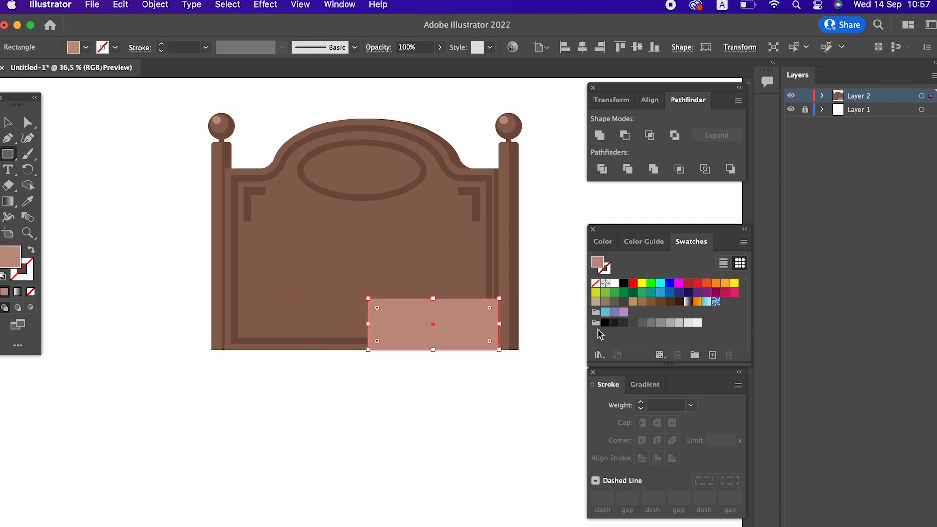
click(697, 323)
click(687, 323)
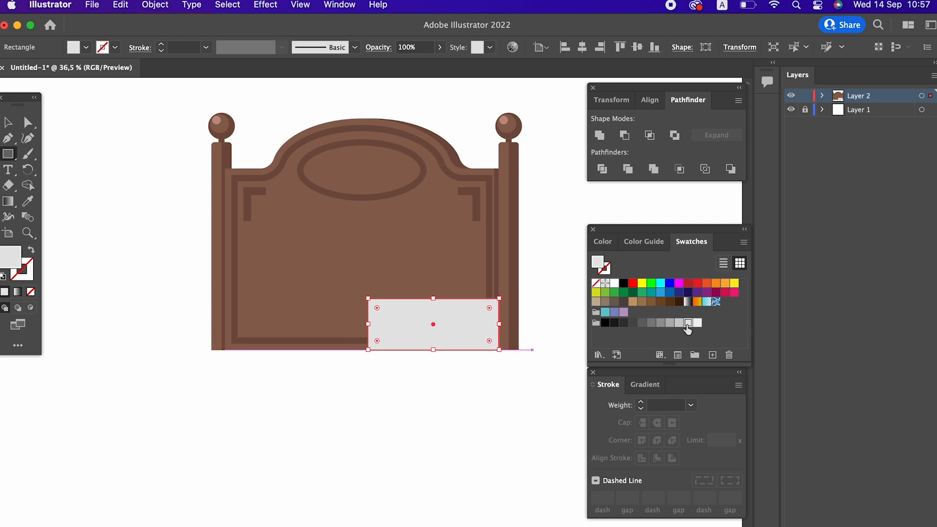
Copy the grey rectangle, paste it in front, and move the copy left
key(v)
click(370, 389)
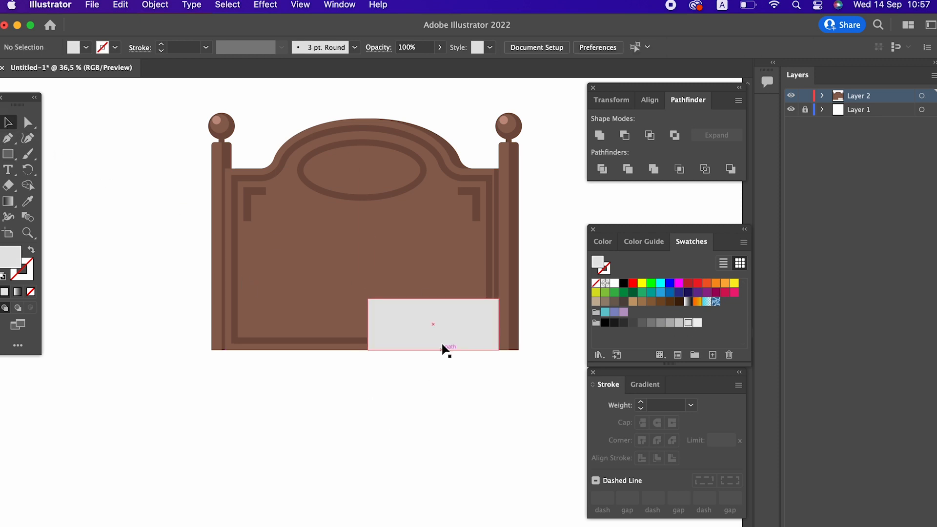
click(442, 346)
click(121, 6)
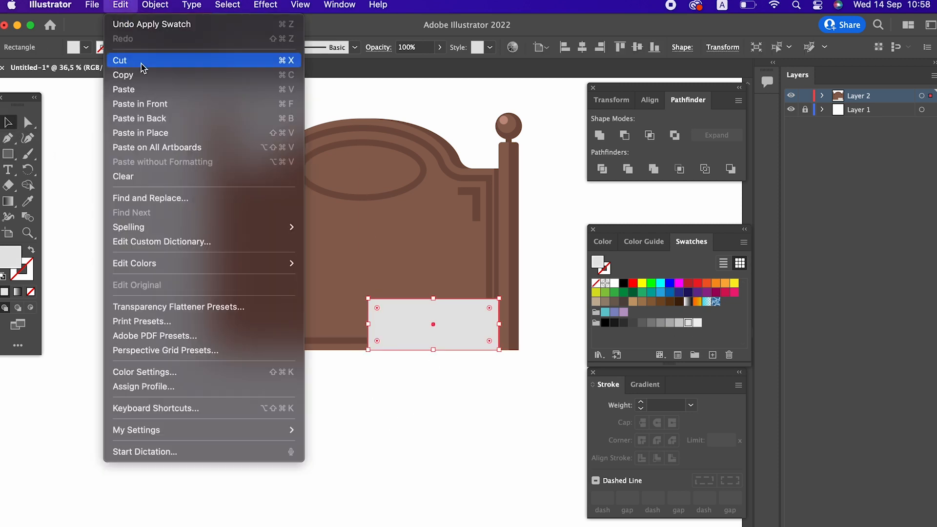
click(138, 75)
click(125, 4)
click(201, 104)
drag(481, 319, 373, 339)
Set the copied rectangle's fill colour to AD2538
double_click(17, 266)
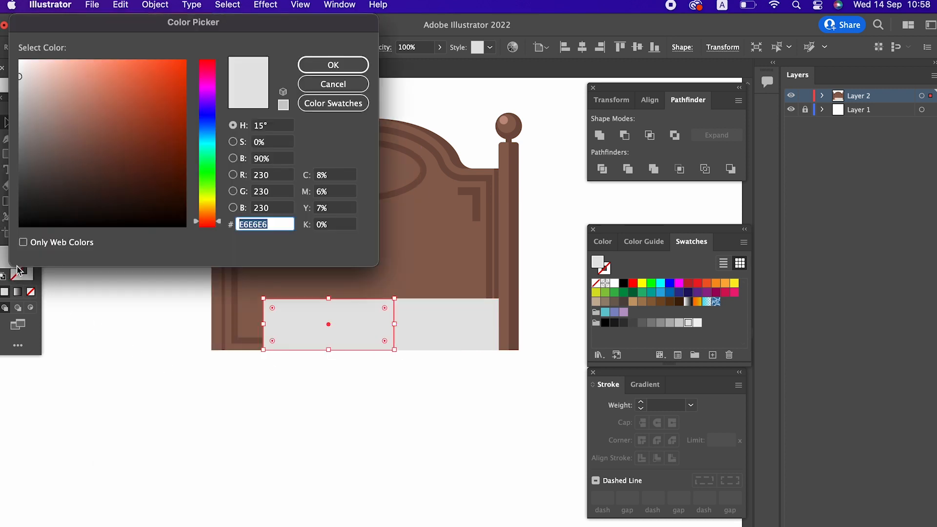
click(207, 70)
mouse_move(168, 76)
mouse_down()
mouse_move(153, 77)
mouse_move(145, 118)
mouse_move(158, 110)
mouse_up()
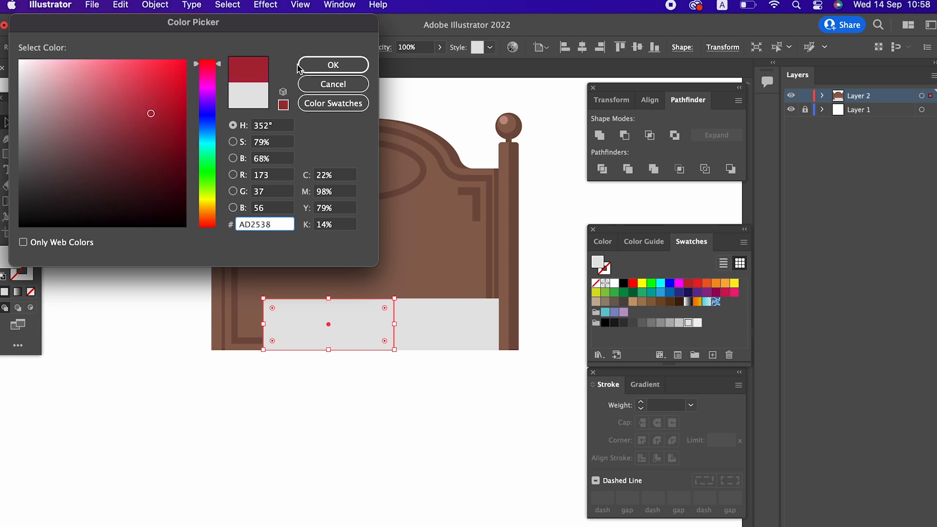
click(333, 65)
click(517, 381)
click(359, 338)
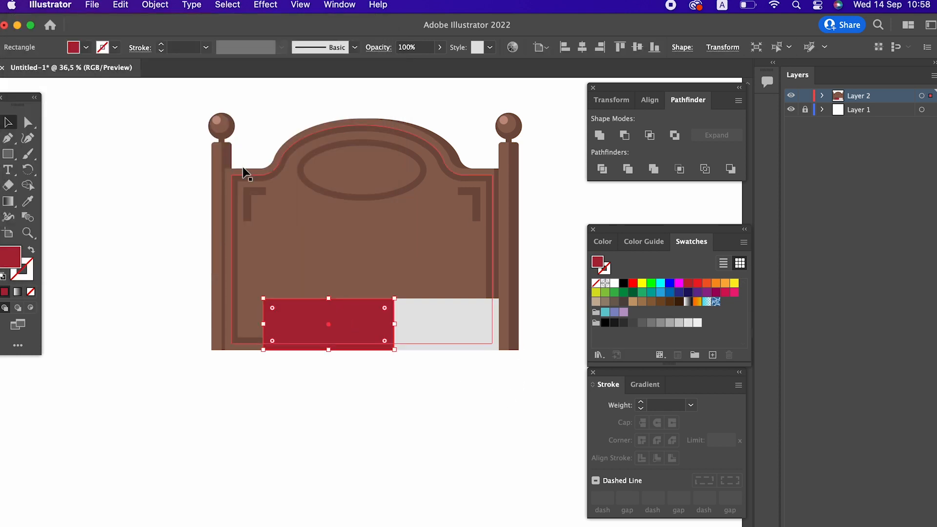
Paste another copy of the red rectangle and move it further left past the plaque
click(121, 6)
click(125, 75)
click(120, 6)
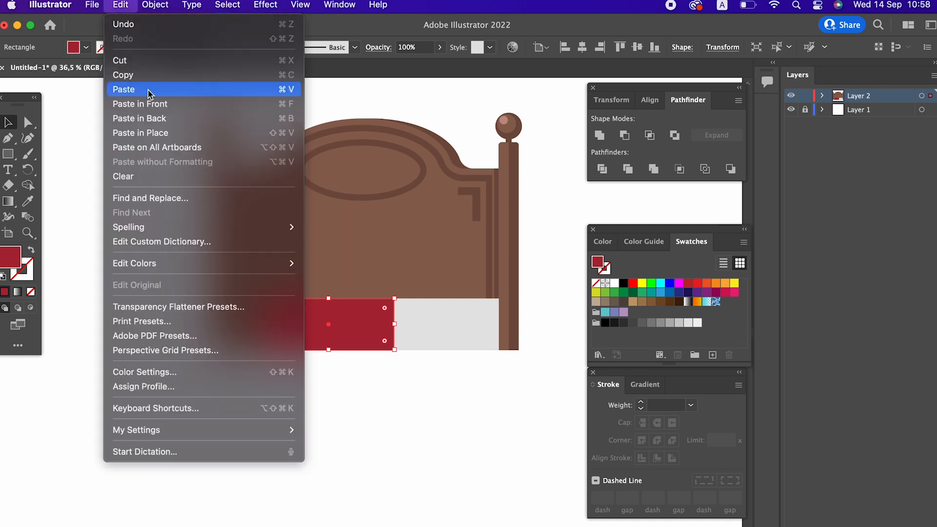
click(148, 93)
drag(339, 322, 192, 322)
drag(251, 327, 308, 324)
click(317, 397)
Nudge the leftmost red rectangle into place and set its fill colour to D3445C
scroll(349, 387, left, 3)
scroll(348, 387, up, 1)
drag(307, 360, 289, 356)
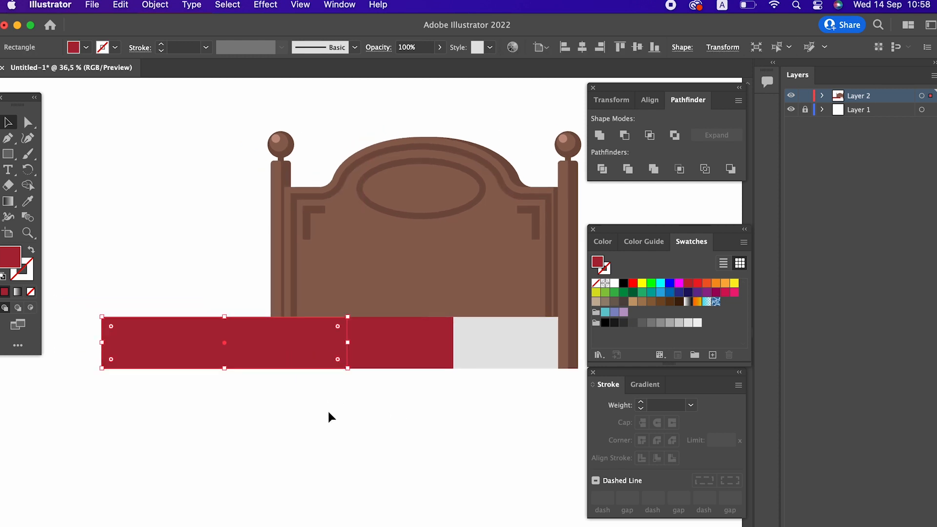
double_click(20, 254)
drag(152, 105, 132, 86)
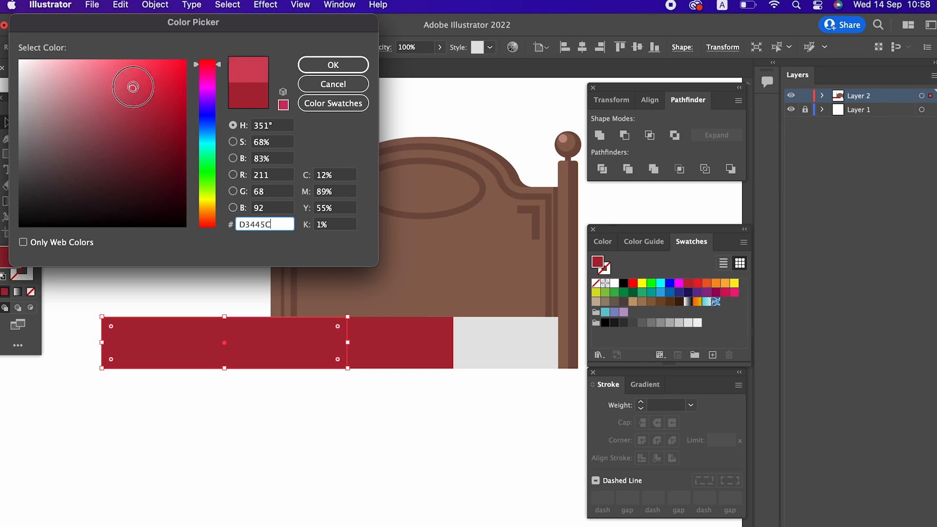
click(334, 65)
Round the corners of the three bedding rectangles
click(410, 417)
key(z)
drag(409, 418, 380, 346)
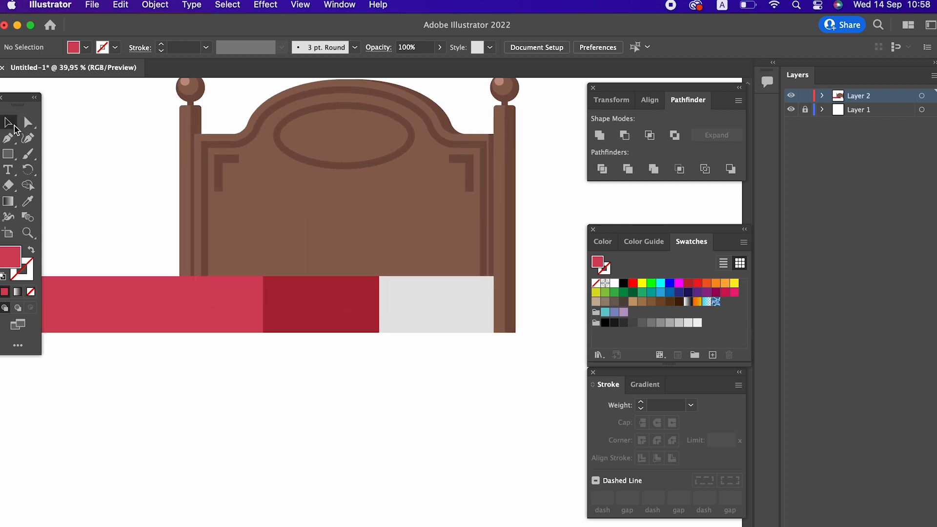
click(291, 314)
drag(382, 299, 410, 303)
click(490, 309)
key(z)
click(553, 362)
drag(391, 272, 270, 239)
click(27, 122)
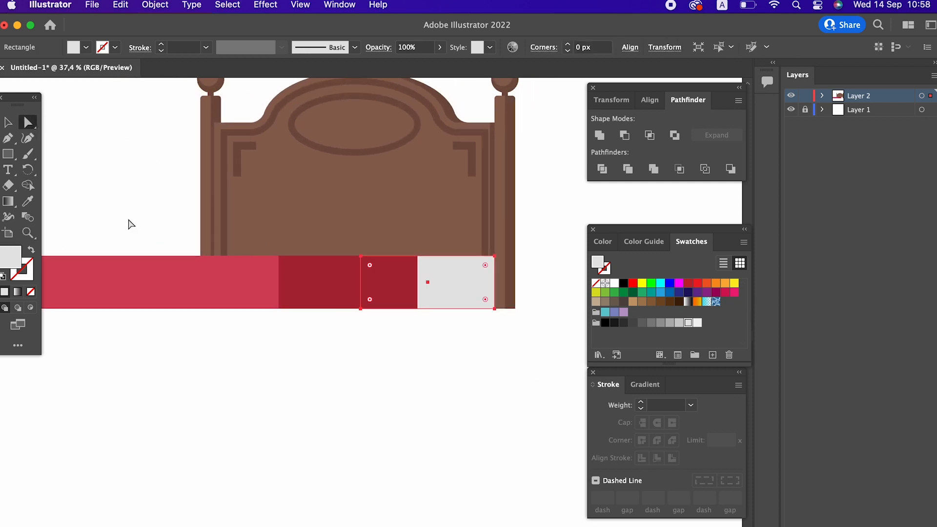
shift+click(207, 278)
shift+click(342, 297)
drag(411, 268, 410, 274)
Draw a white rectangle resting on top of the bedding as a pillow
click(458, 354)
key(z)
drag(459, 354, 420, 384)
drag(277, 275, 305, 327)
drag(306, 326, 337, 292)
click(337, 292)
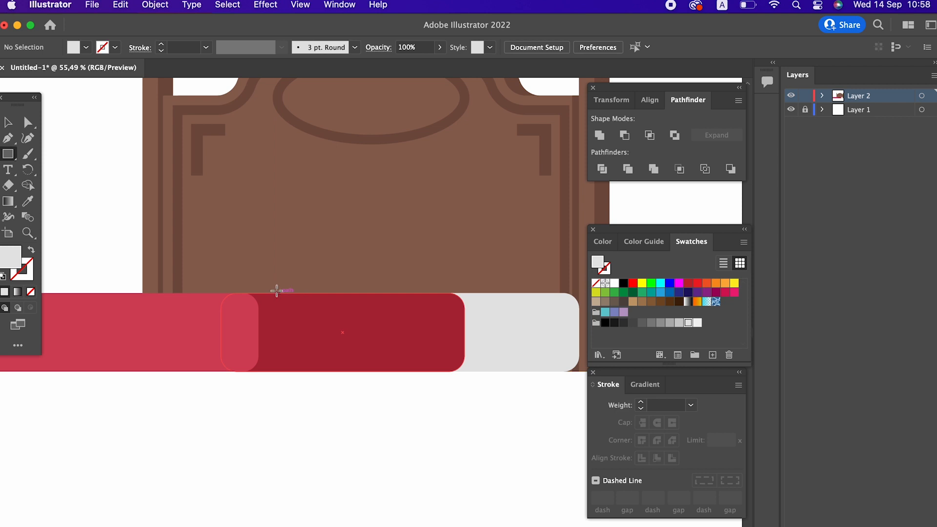
mouse_move(214, 293)
mouse_down()
mouse_move(446, 294)
mouse_move(496, 219)
mouse_move(456, 243)
mouse_move(475, 250)
mouse_up()
click(614, 283)
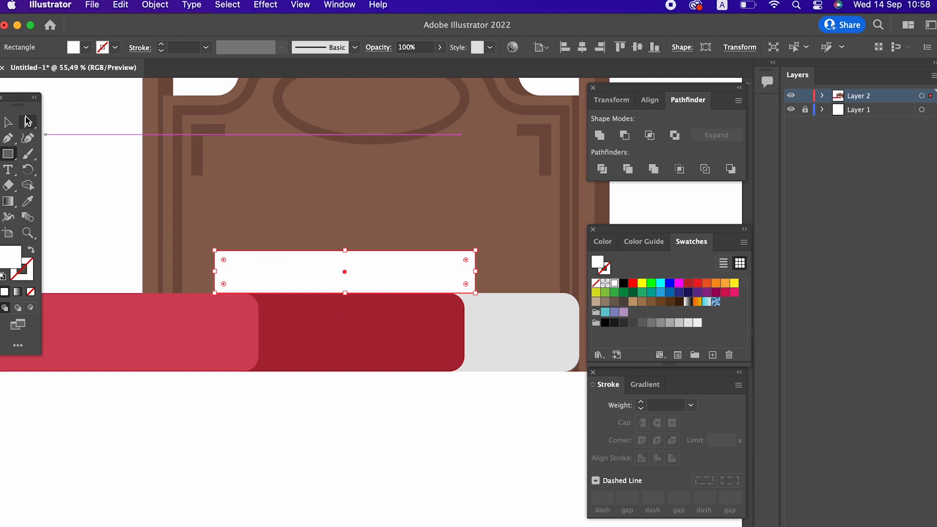
Round the pillow rectangle's corners fully into a pill shape
click(27, 124)
drag(222, 261, 432, 366)
click(17, 126)
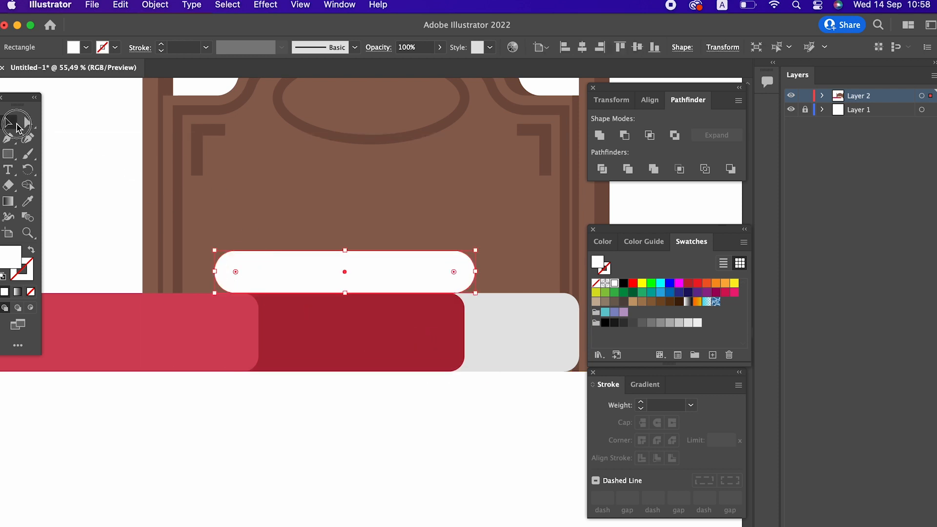
Paste a copy of the pillow behind it, nudge it right and fill it with the light grey of the bedding
click(121, 5)
click(122, 75)
click(121, 4)
click(147, 118)
key(Right)
key(Right)
key(Right)
key(Right)
key(Right)
key(Right)
key(Right)
key(Right)
key(Right)
key(Right)
key(Right)
key(Right)
key(Right)
key(Right)
key(Right)
key(Right)
key(Right)
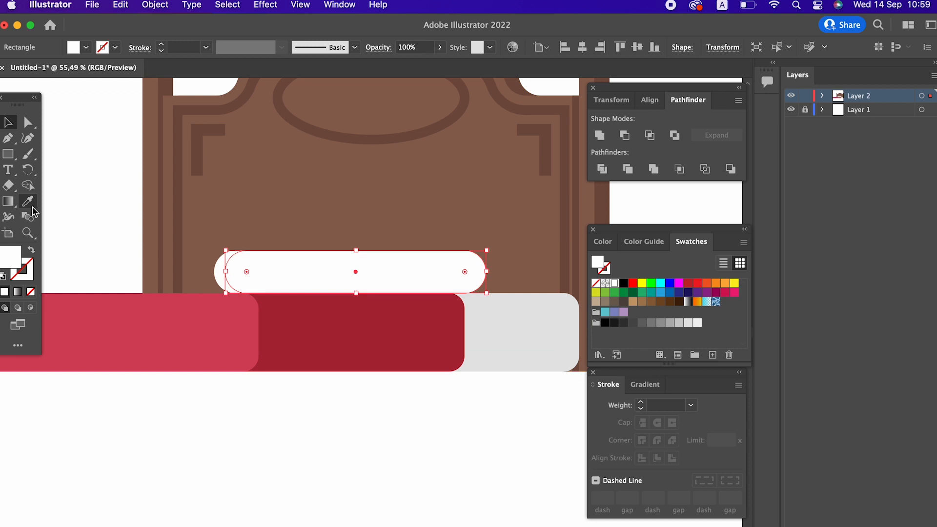
click(27, 201)
click(475, 316)
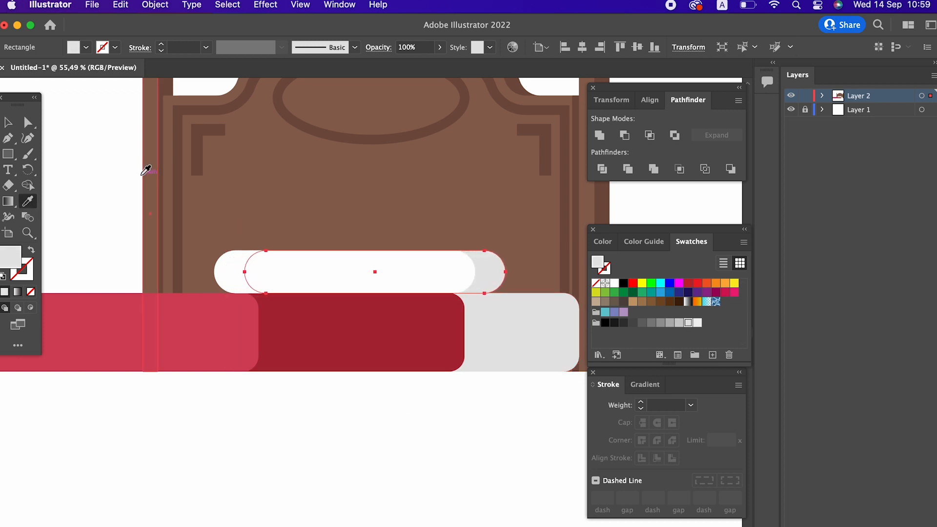
Nudge the grey pillow copy further right so it peeks out beside the white pillow
key(Right)
key(Right)
key(Right)
key(Right)
key(Right)
key(Right)
key(Right)
key(Right)
key(Right)
key(Right)
key(v)
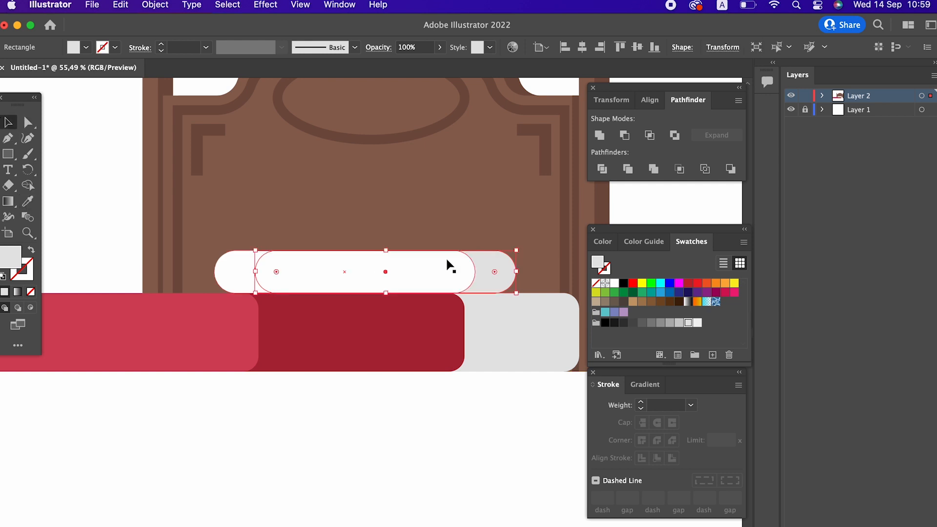
mouse_move(495, 278)
mouse_down()
mouse_move(530, 281)
mouse_move(478, 271)
mouse_move(488, 274)
mouse_up()
shift+click(327, 276)
key(z)
drag(491, 243, 419, 299)
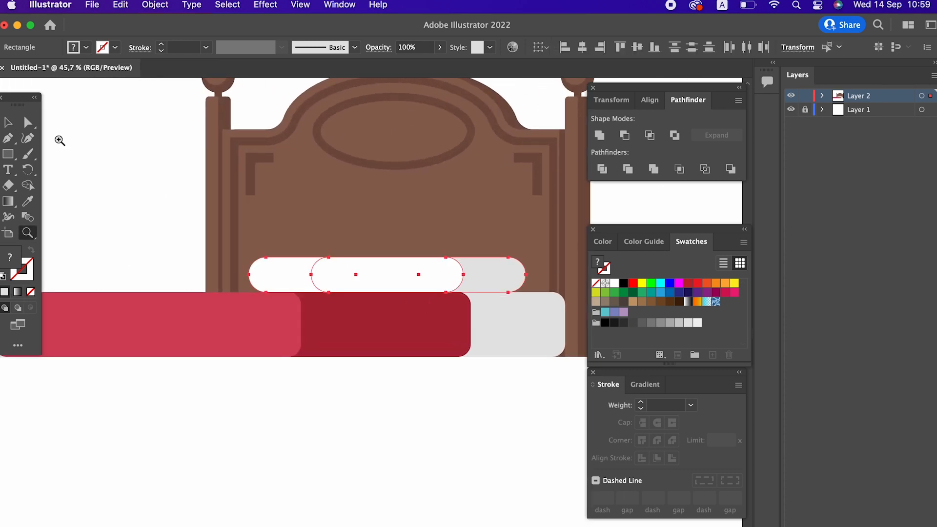
Shorten the white pillow's right end so more of the grey pillow shows
click(14, 126)
drag(303, 276, 301, 276)
key(z)
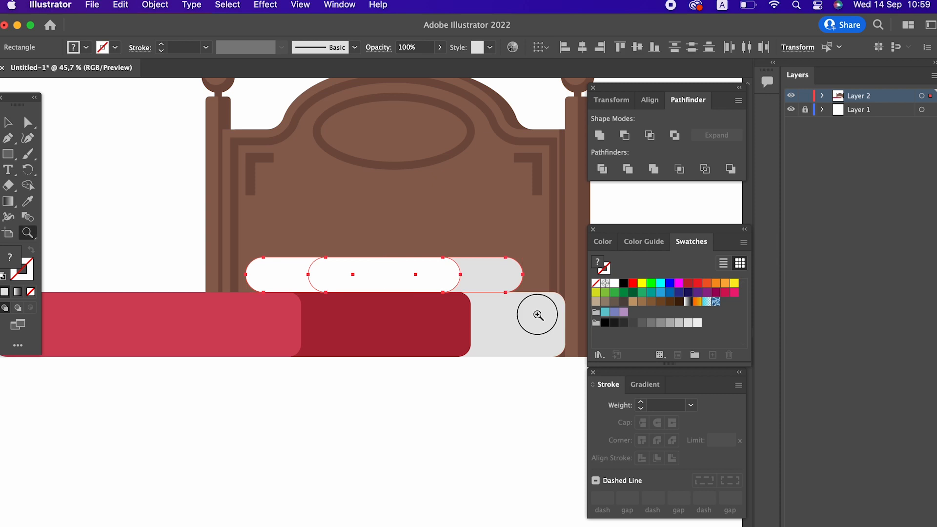
drag(537, 314, 488, 351)
click(8, 122)
click(294, 345)
click(193, 276)
drag(146, 277, 152, 277)
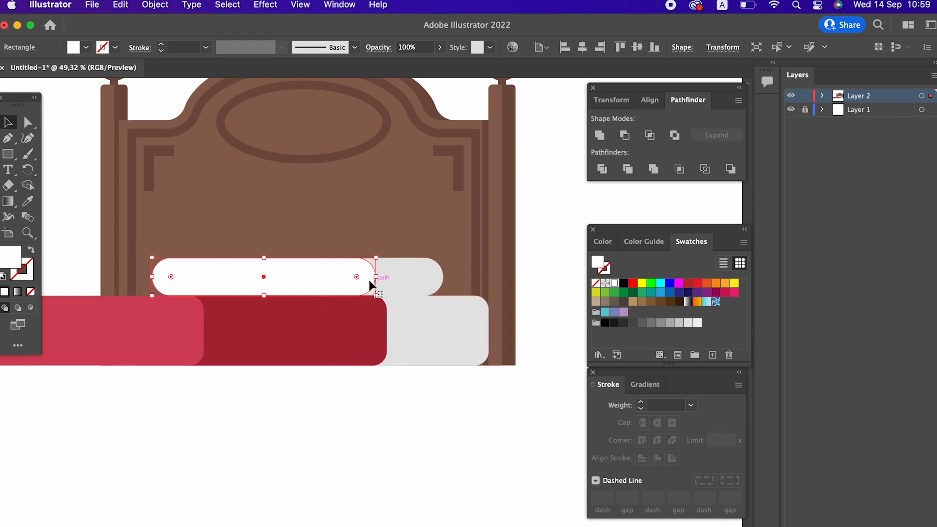
drag(376, 277, 361, 278)
click(465, 404)
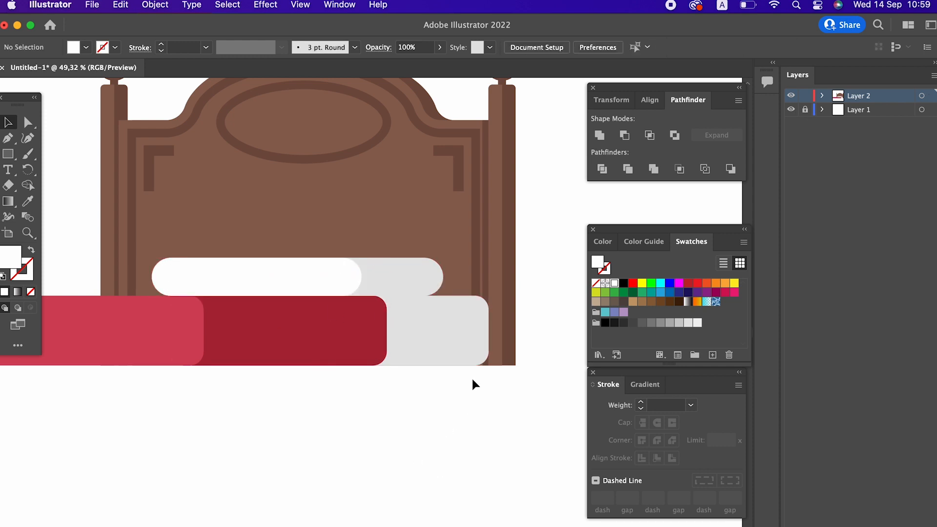
Draw a bed base rectangle under the bedding across the bed's width, filled with the headboard's brown
key(z)
drag(483, 335, 332, 337)
drag(417, 329, 308, 330)
drag(420, 323, 391, 322)
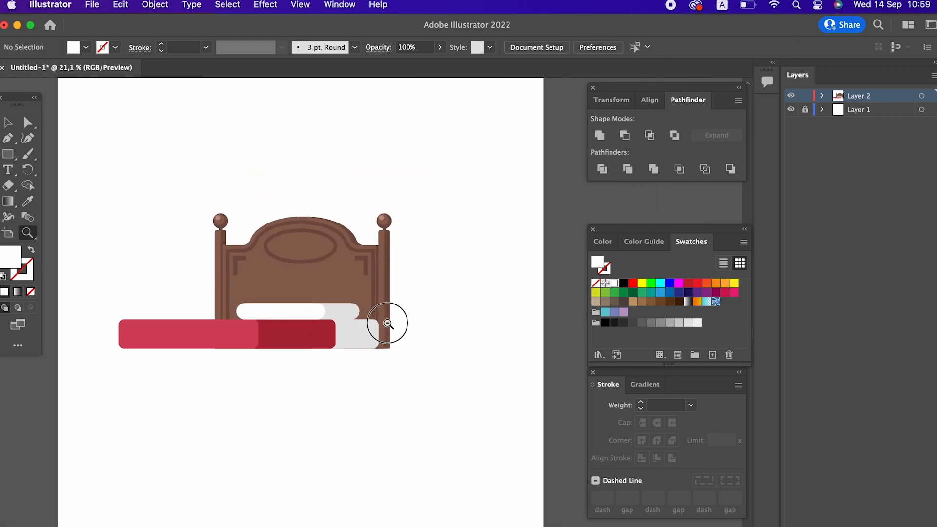
drag(336, 340, 355, 318)
drag(226, 328, 261, 330)
drag(276, 340, 326, 354)
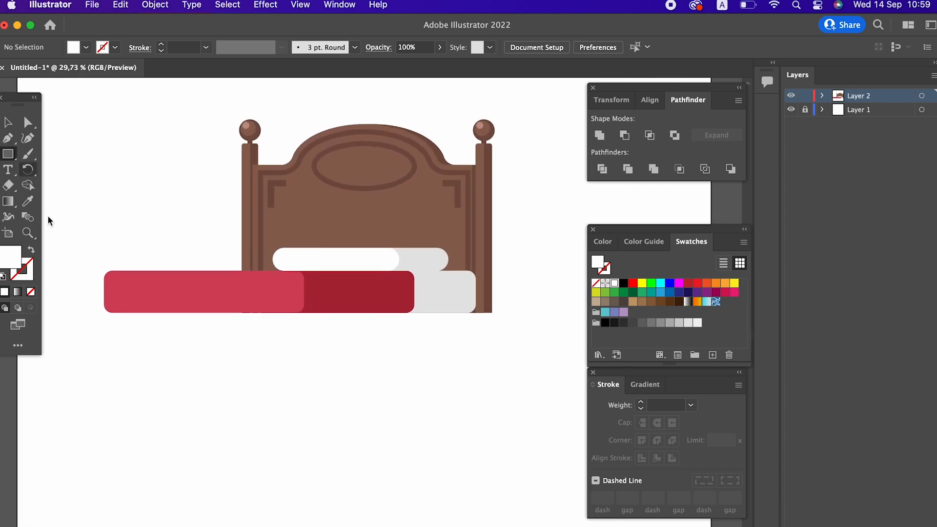
drag(94, 308, 491, 324)
click(27, 200)
click(330, 200)
key(z)
click(9, 126)
click(508, 370)
click(401, 334)
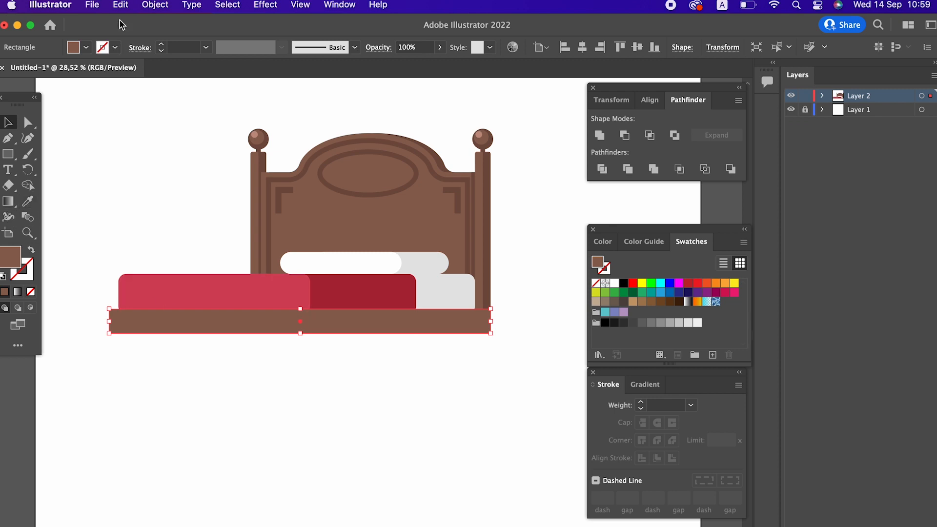
Paste a copy of the base in front, shrink it to the right half and fill it with the darker trim brown
click(121, 5)
click(142, 75)
click(120, 5)
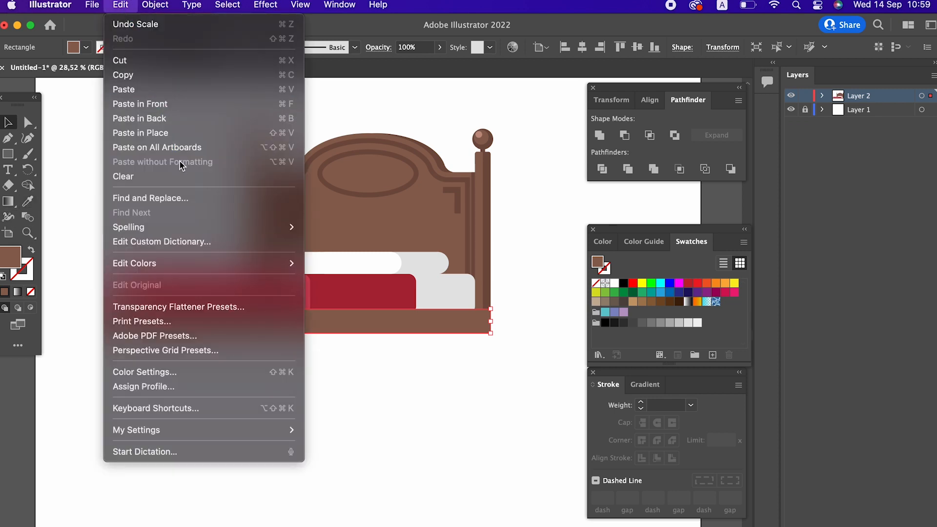
click(176, 103)
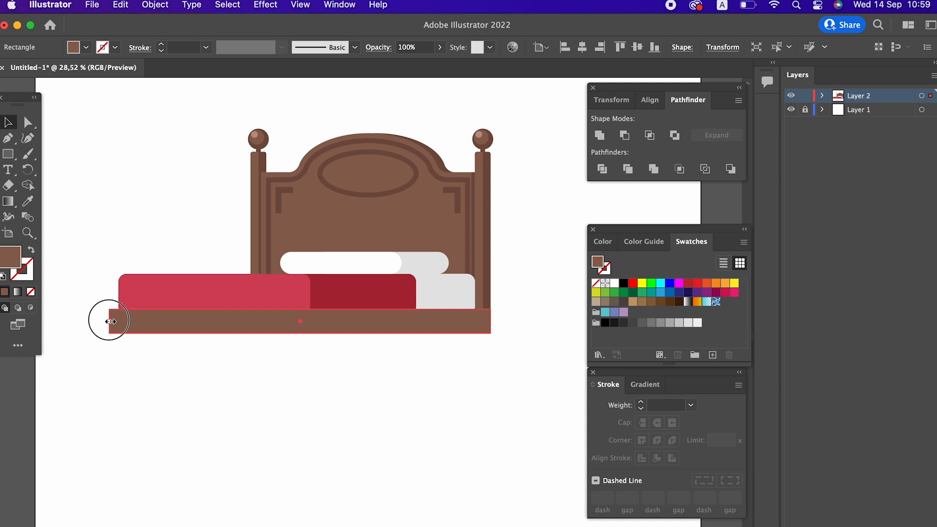
drag(111, 322, 311, 346)
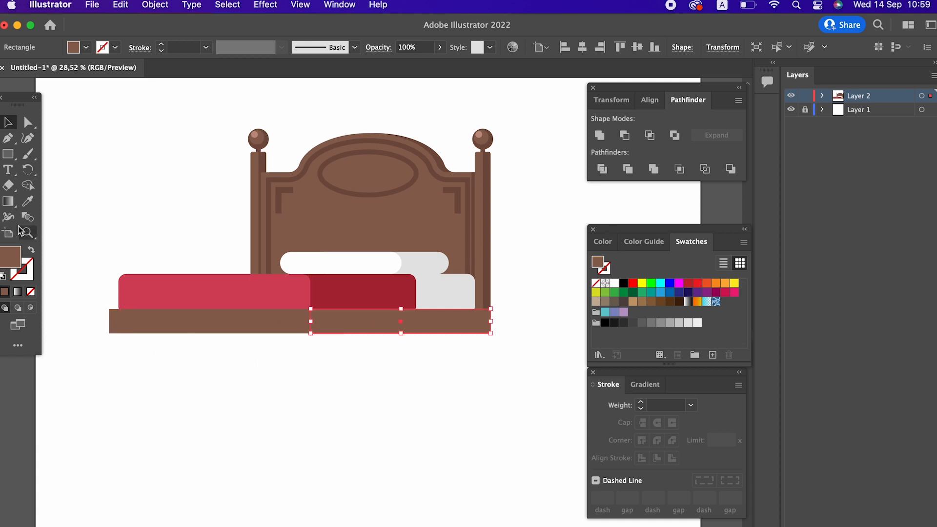
click(28, 201)
click(269, 194)
key(z)
drag(372, 386, 419, 401)
Adjust the darker half's left edge to line up with the split between the two reds
click(9, 122)
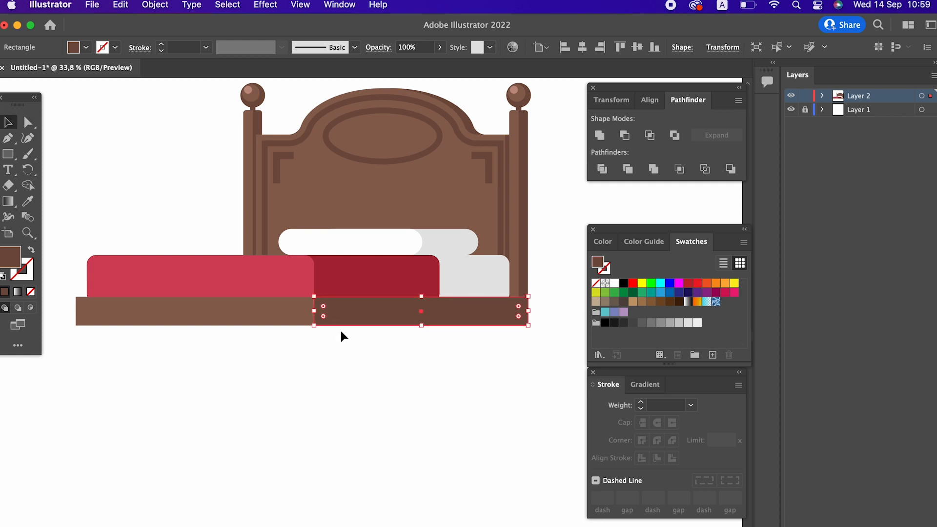
drag(314, 311, 328, 316)
click(339, 373)
key(z)
drag(425, 384, 375, 392)
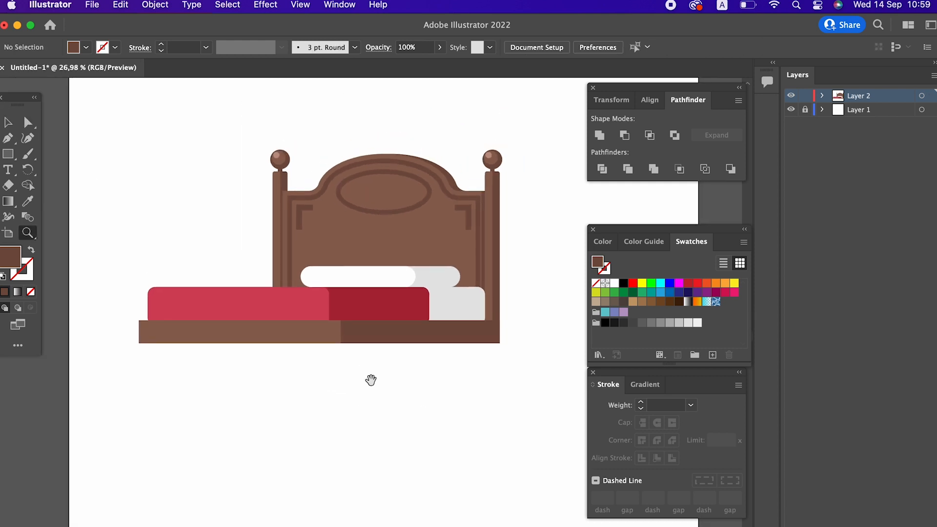
drag(299, 309, 321, 316)
click(8, 122)
click(378, 346)
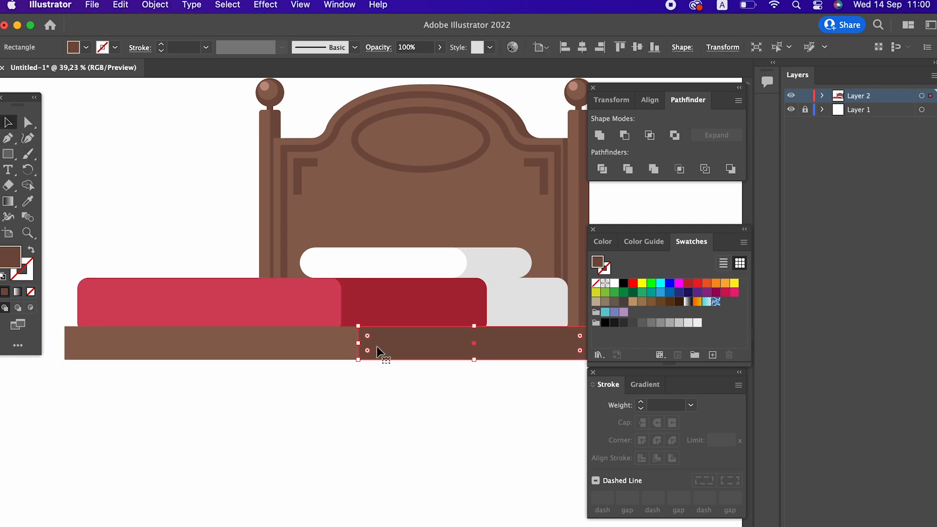
drag(357, 344, 350, 344)
Draw a short dark brown leg rectangle beneath the base's left end
click(390, 396)
key(z)
drag(408, 404, 335, 409)
mouse_move(336, 406)
mouse_down()
mouse_move(314, 410)
mouse_move(349, 416)
mouse_up()
drag(357, 417, 288, 409)
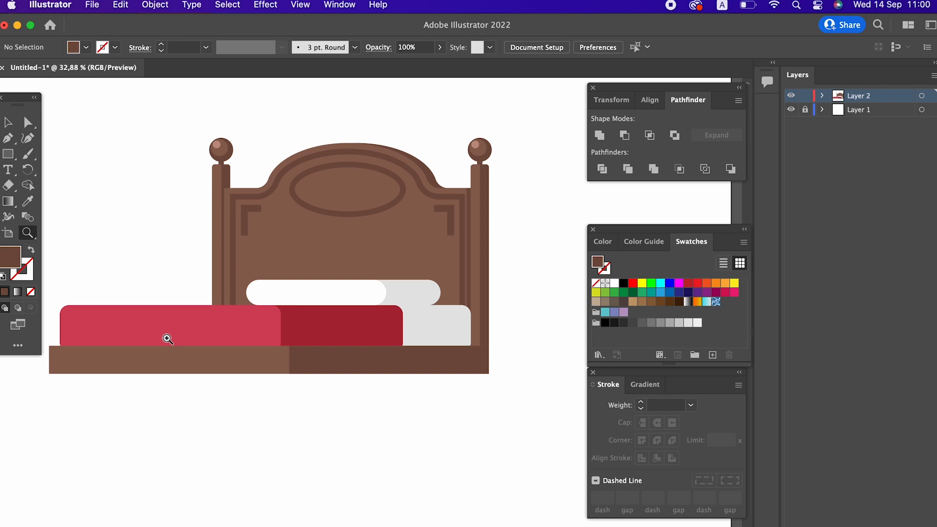
drag(152, 369, 175, 363)
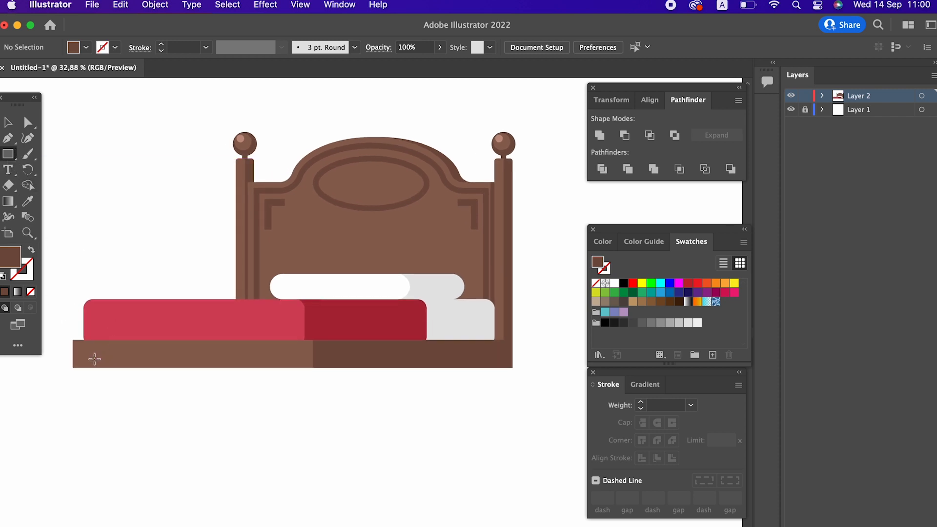
drag(88, 366, 105, 401)
click(8, 122)
click(199, 433)
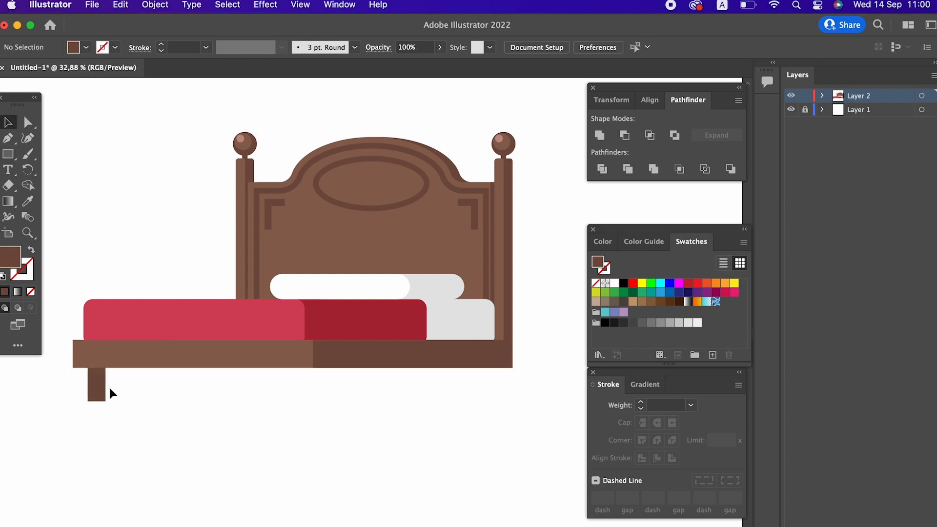
Copy the leg, paste it in front and move the copy under the middle of the base
drag(102, 391, 101, 387)
click(121, 5)
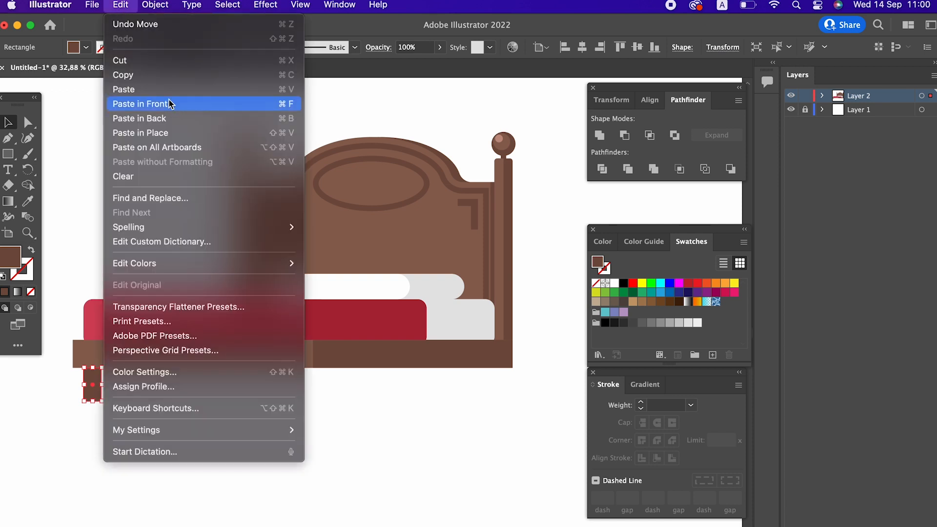
click(127, 9)
click(125, 6)
click(167, 102)
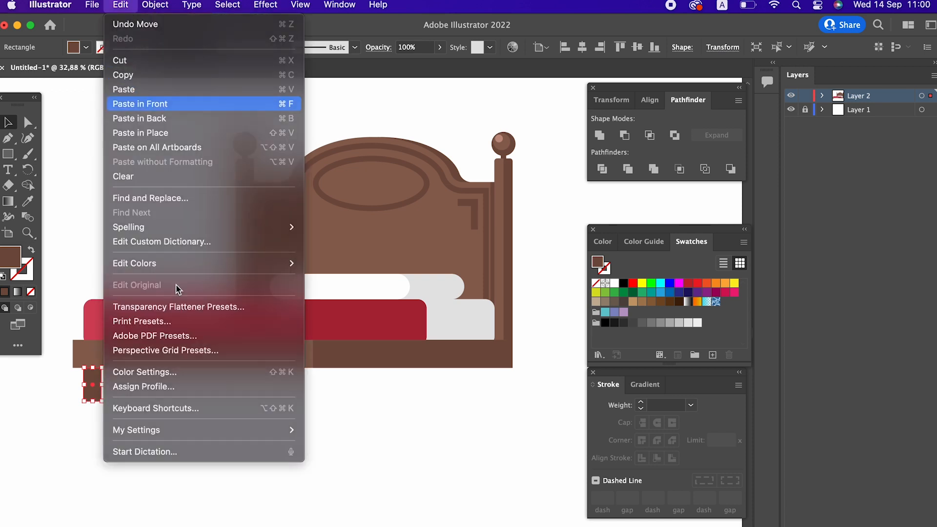
click(114, 408)
drag(97, 390, 295, 428)
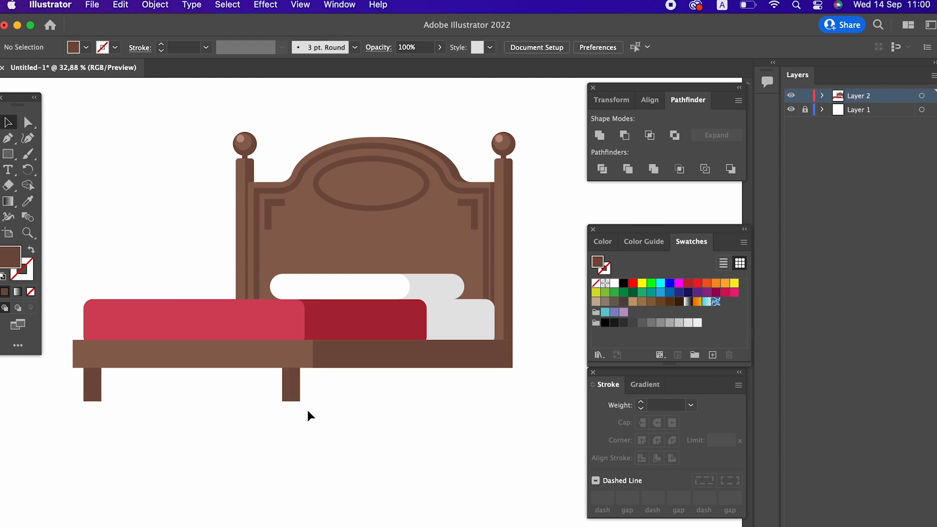
Paste another leg copy and move it under the base's right end
click(293, 399)
click(92, 5)
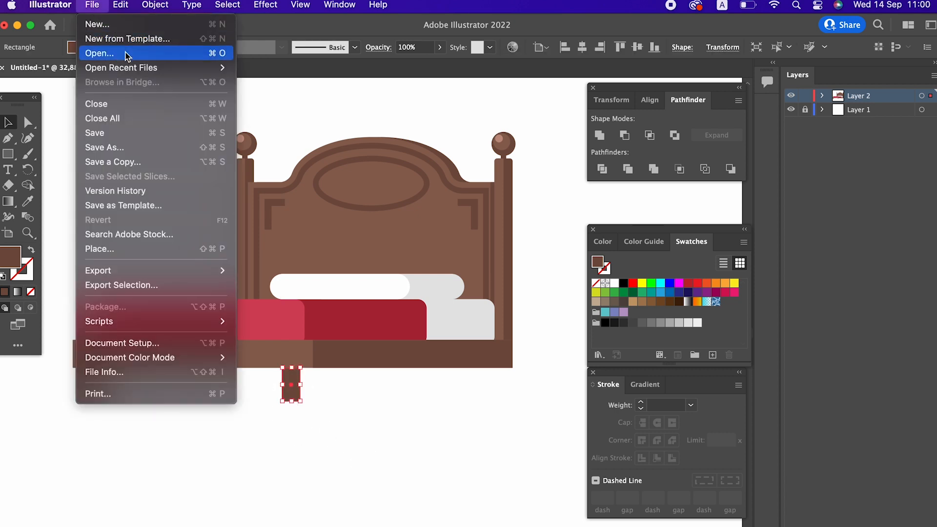
mouse_move(120, 5)
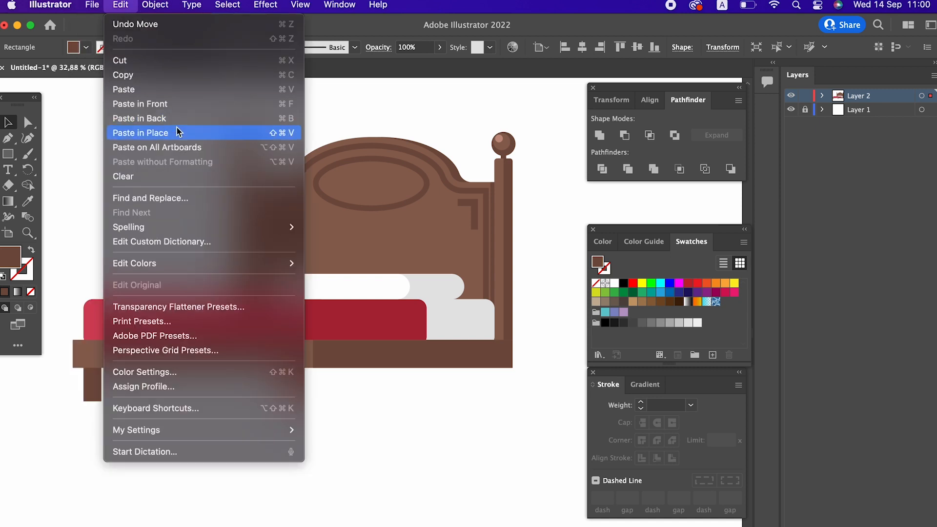
click(141, 76)
click(121, 5)
click(153, 104)
drag(297, 396, 494, 423)
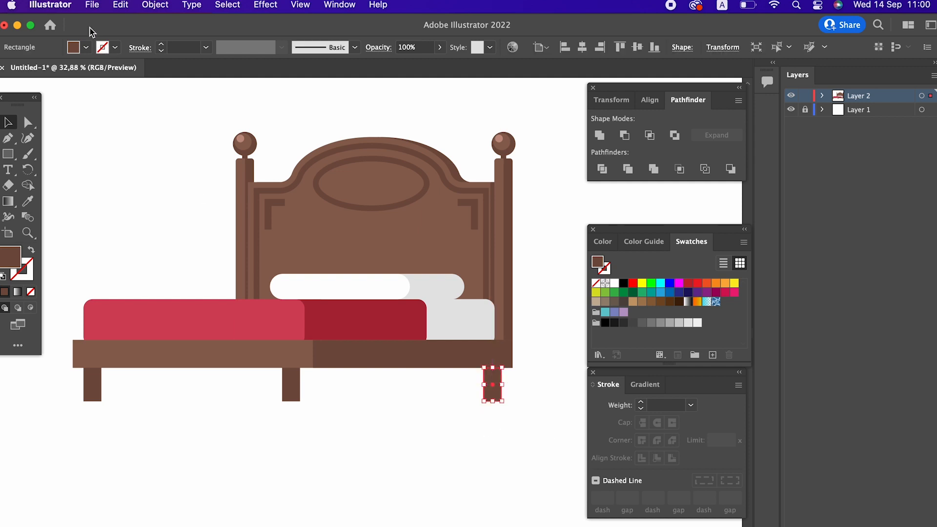
Paste one more leg copy and place it just left of the middle leg
click(121, 5)
click(130, 73)
click(121, 5)
click(184, 107)
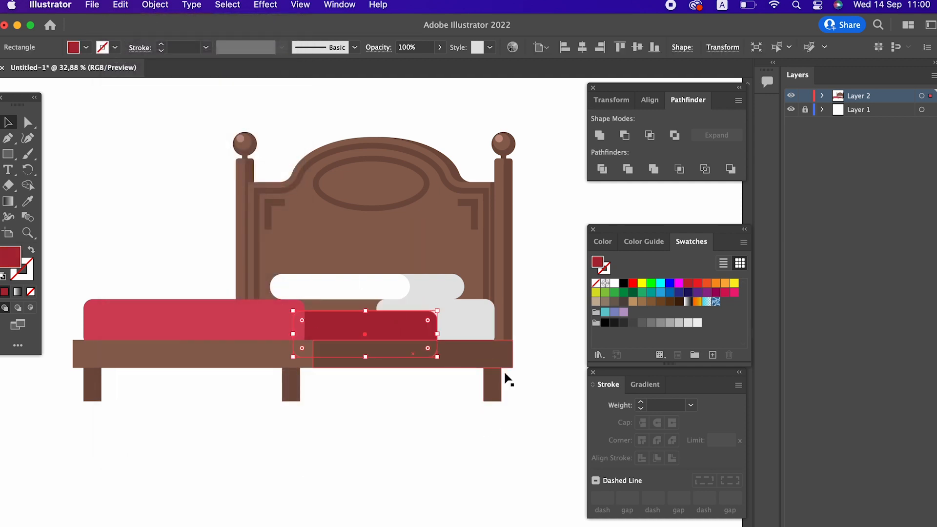
click(534, 411)
drag(488, 384, 261, 389)
click(360, 444)
click(332, 438)
key(super+z)
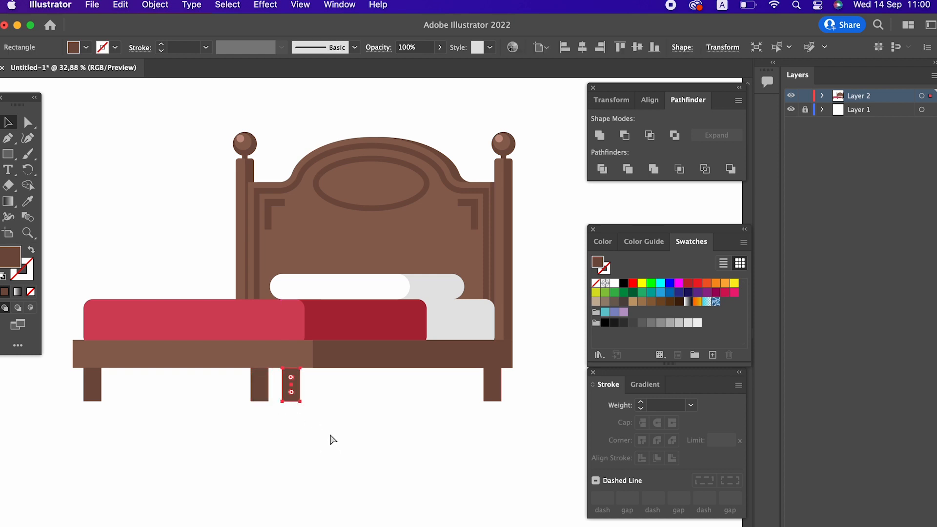
click(334, 428)
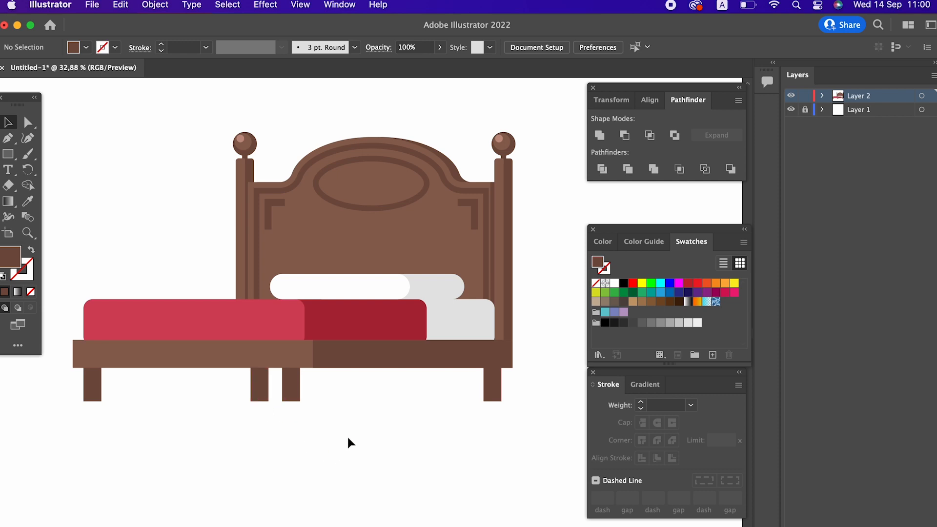
key(space)
drag(435, 449, 463, 443)
key(super+space)
drag(459, 444, 420, 449)
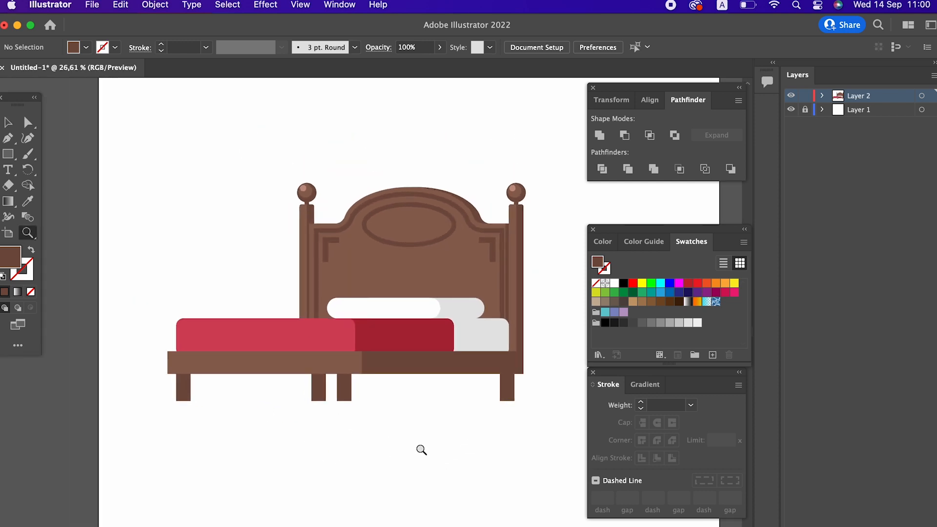
Paste a half-width copy in front of the right one of the two middle legs and fill it with the base's lighter brown
click(11, 125)
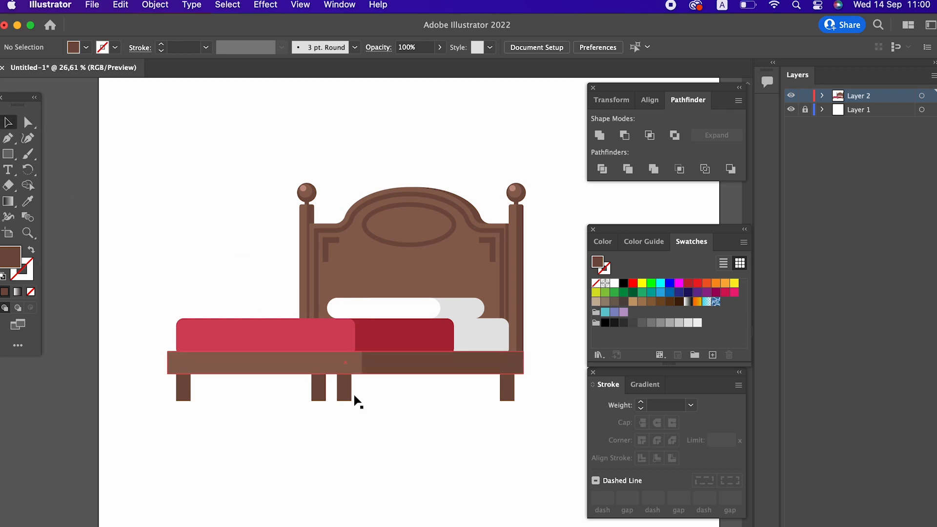
drag(323, 394, 317, 390)
click(451, 482)
key(z)
drag(462, 454, 502, 523)
key(space)
key(v)
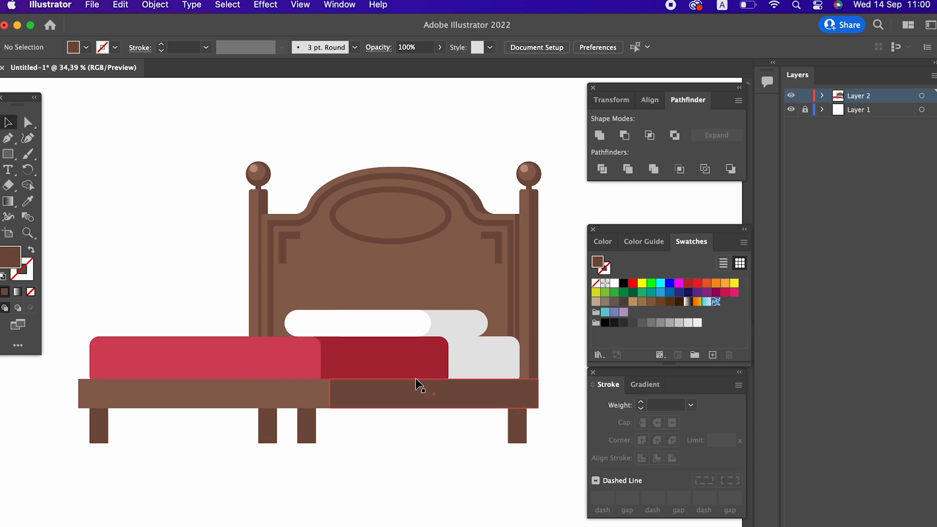
click(312, 437)
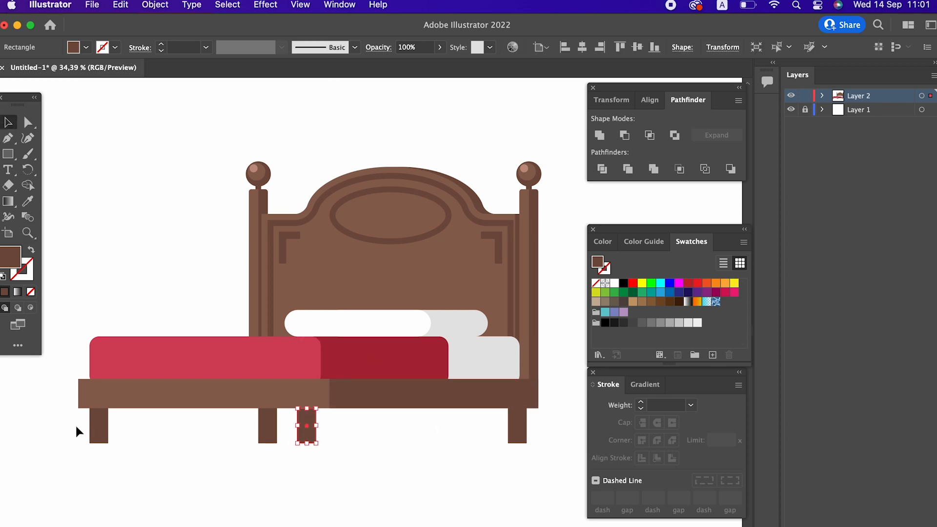
key(z)
click(329, 420)
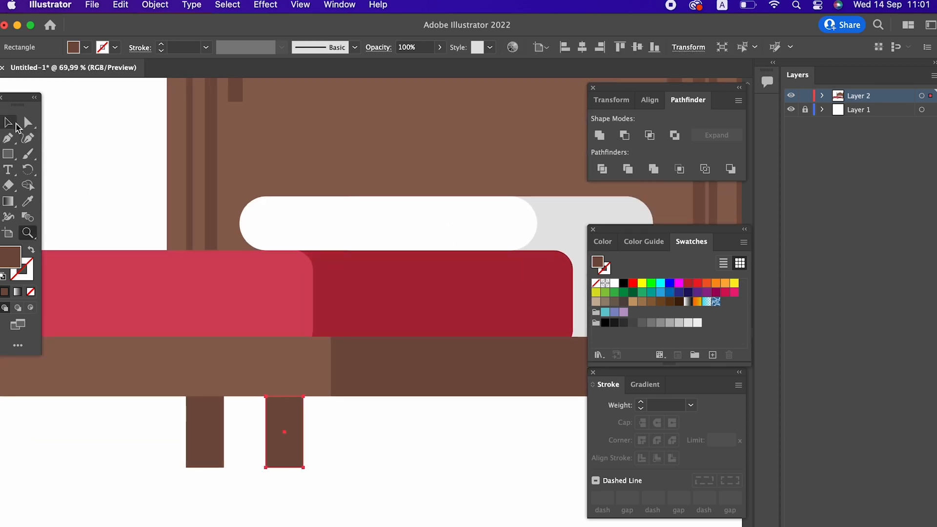
click(15, 123)
click(132, 4)
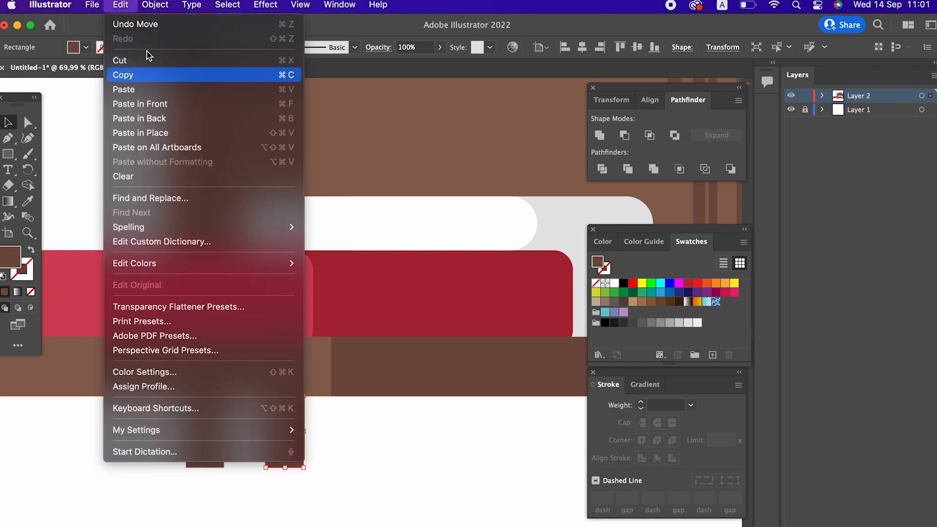
click(175, 103)
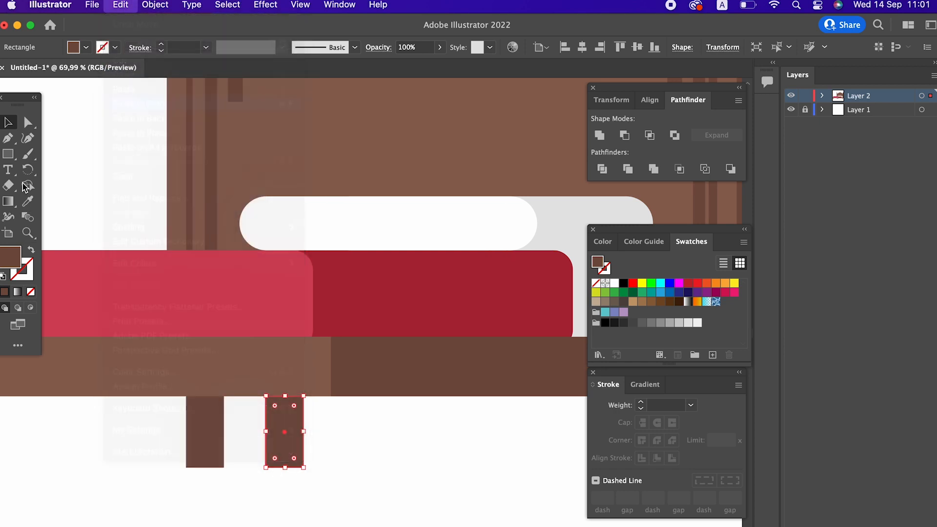
drag(267, 432, 285, 431)
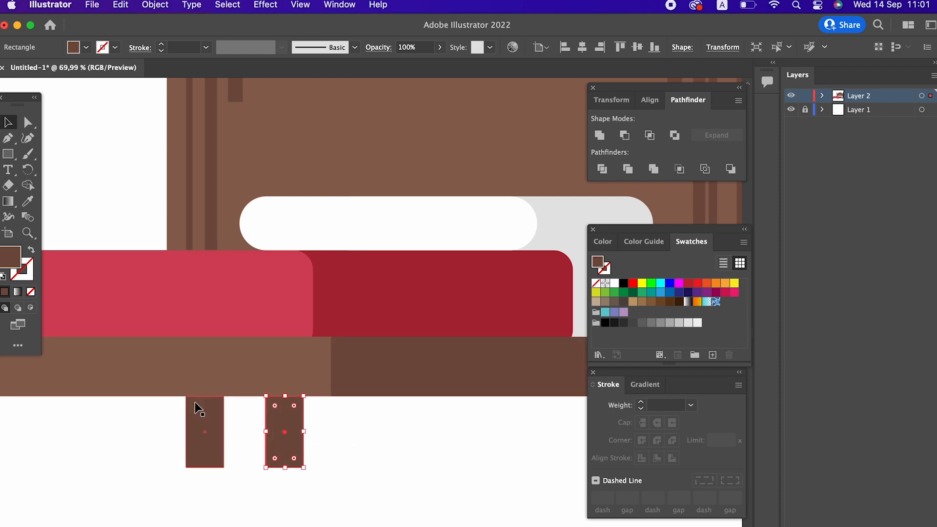
click(27, 201)
click(192, 275)
click(215, 349)
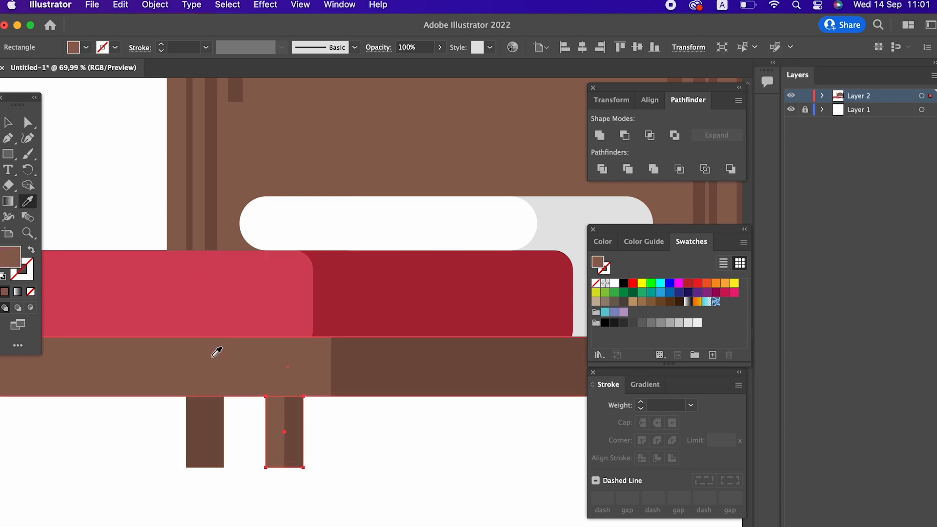
key(v)
click(385, 428)
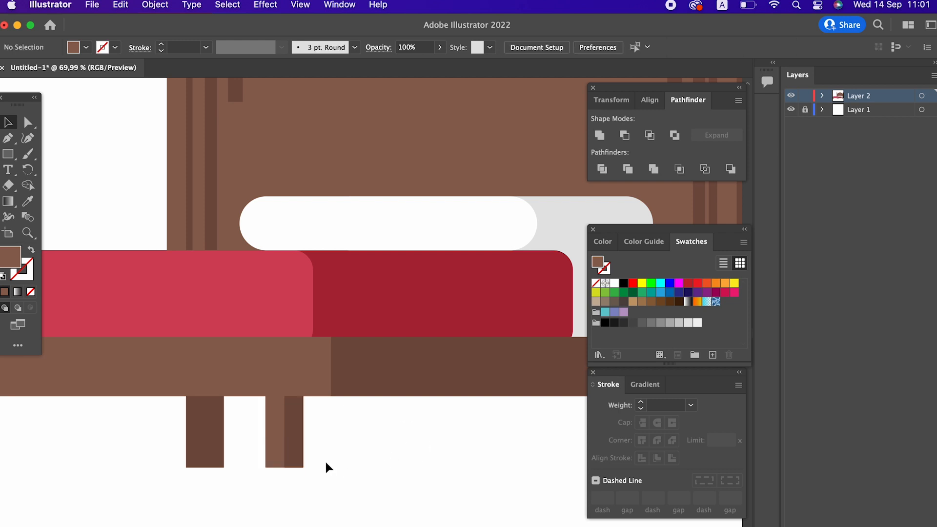
Paste another copy of that leg in front and resize it into a small dark block at the leg's top-left
click(288, 443)
click(121, 4)
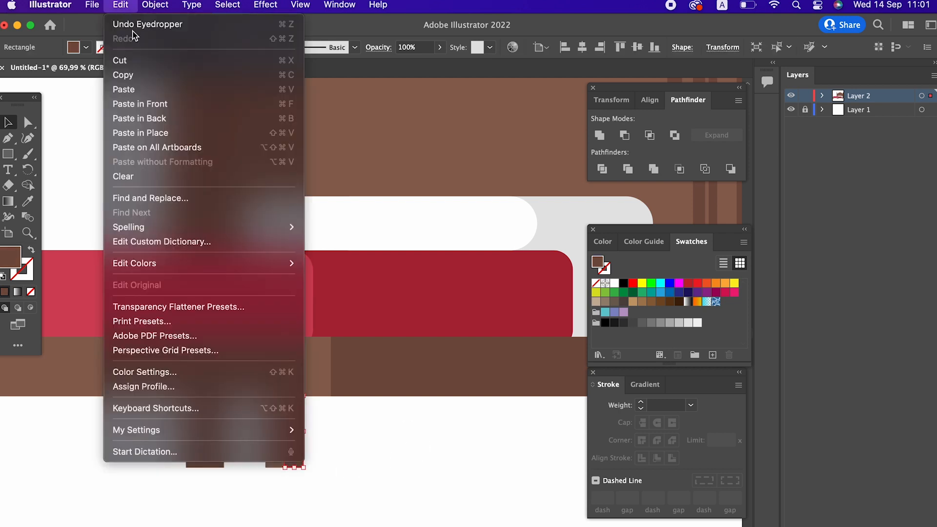
click(184, 105)
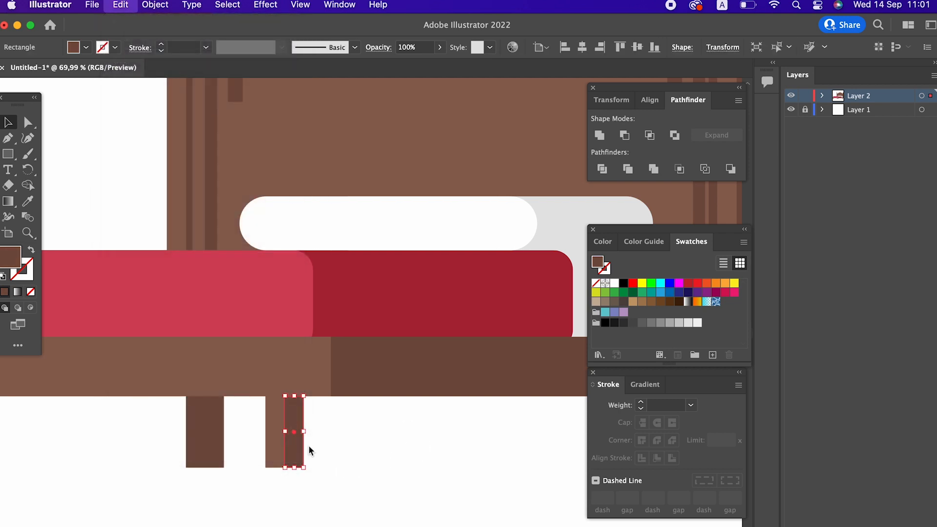
drag(297, 467, 265, 406)
click(333, 467)
key(z)
click(336, 475)
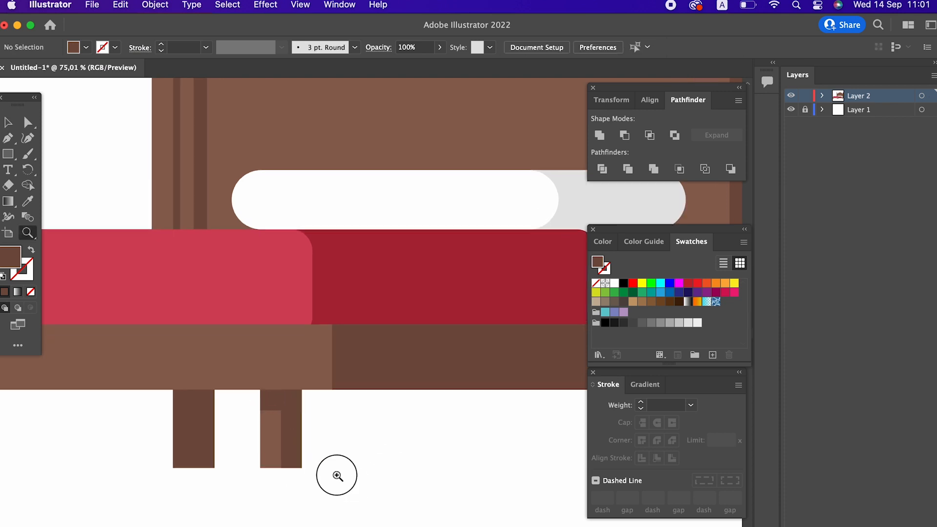
click(310, 328)
key(v)
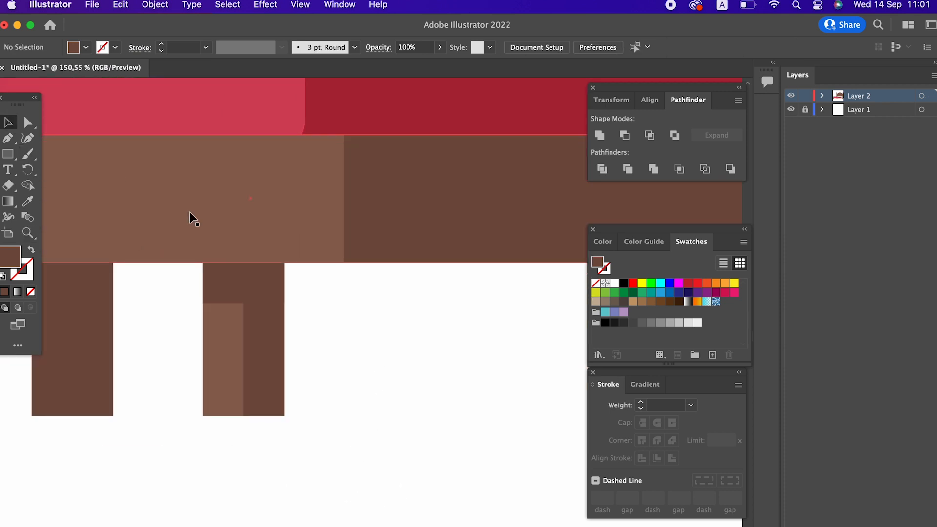
Duplicate the top-left block onto the leg's top-right corner and fill the copy with dark brown 543129
click(216, 288)
click(121, 4)
click(123, 75)
click(120, 5)
click(178, 103)
drag(203, 282, 246, 317)
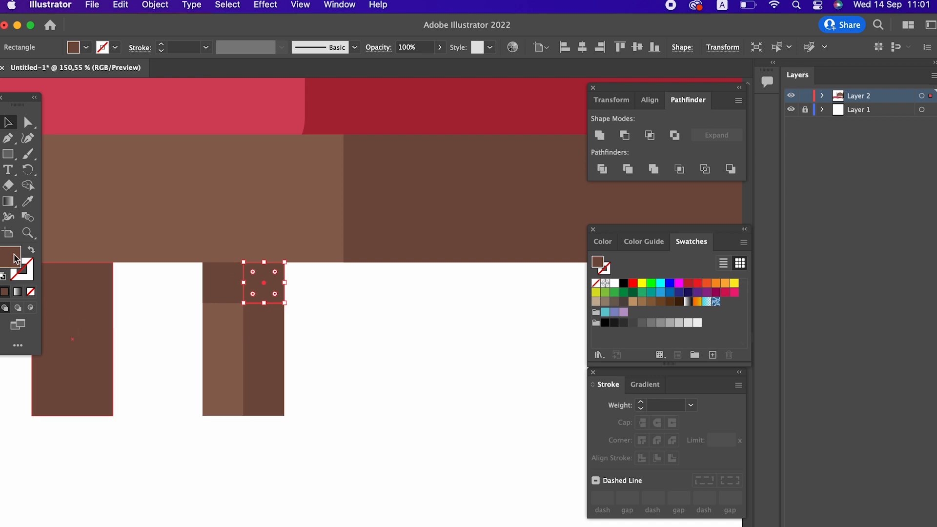
double_click(10, 256)
drag(99, 162, 104, 172)
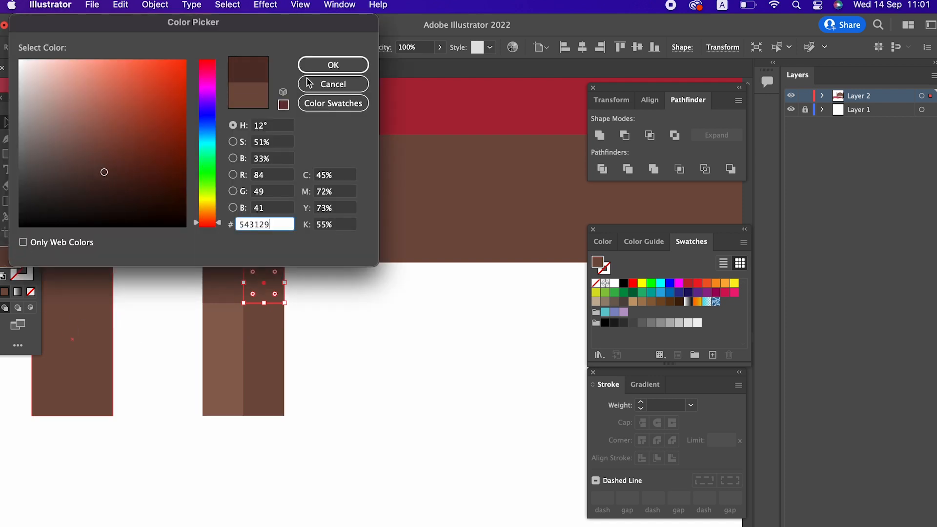
click(332, 66)
Group all pieces of the shaded middle leg together
key(z)
drag(396, 314, 132, 366)
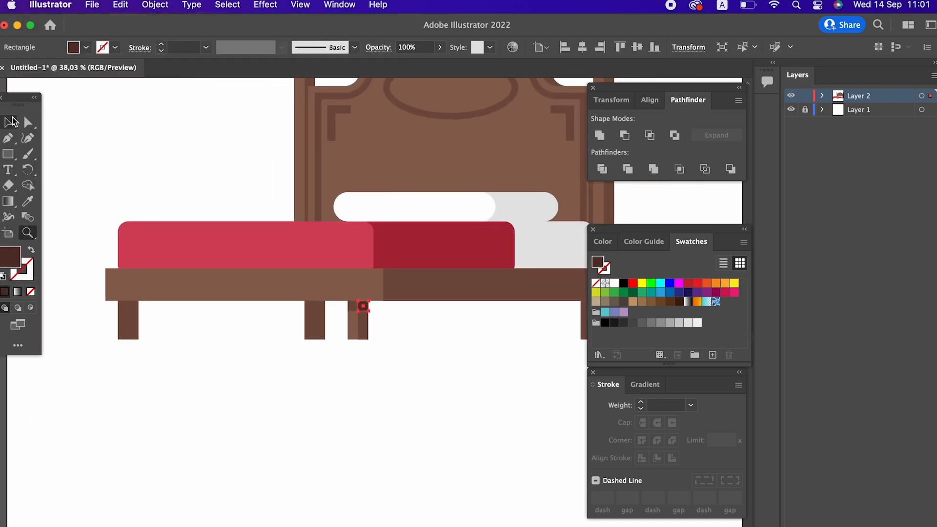
click(7, 122)
shift+click(353, 320)
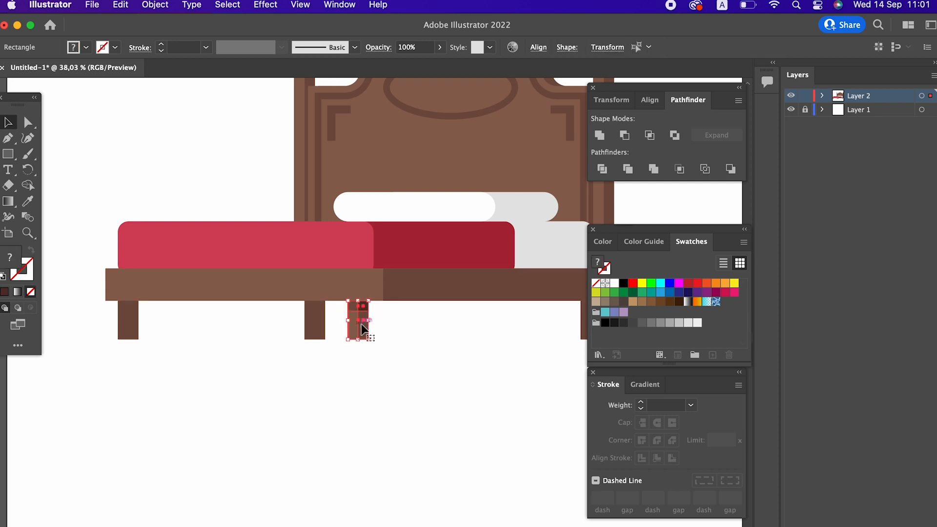
right_click(359, 319)
click(383, 386)
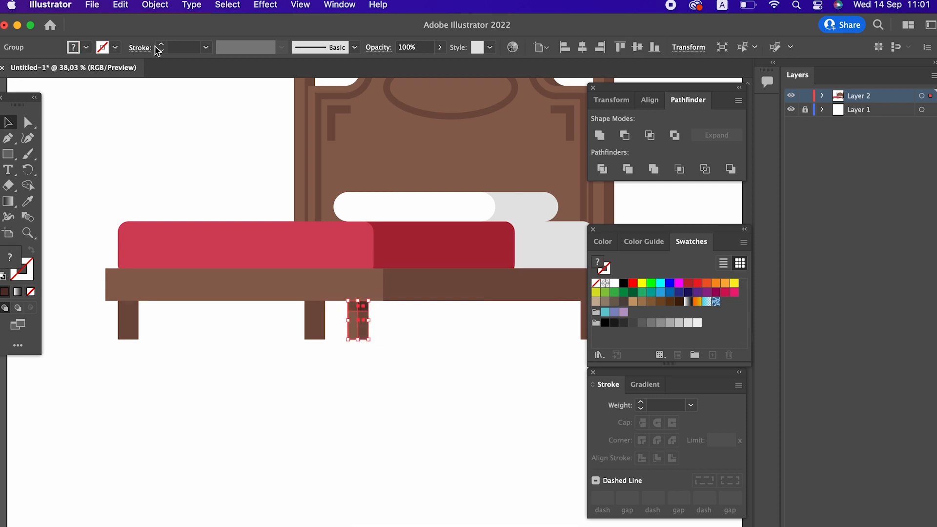
Copy the grouped leg, paste it in front and move the copy over the leg at the base's left end
click(121, 5)
click(143, 75)
click(121, 5)
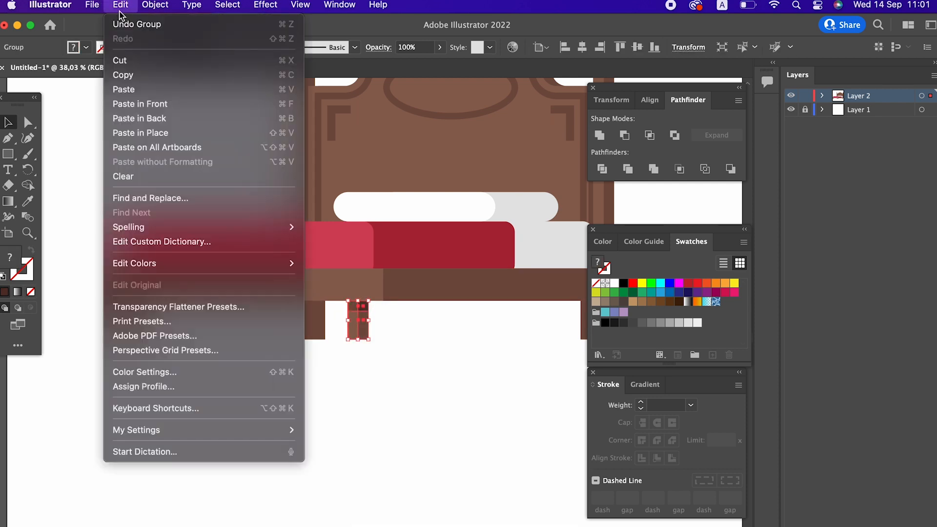
click(163, 104)
click(435, 368)
drag(366, 333, 136, 336)
click(301, 382)
drag(301, 381, 191, 369)
Paste a copy of the left middle leg in front, narrow it to the right half and give it the darker leg brown
key(z)
drag(249, 358, 216, 358)
drag(216, 358, 237, 369)
drag(260, 312, 360, 394)
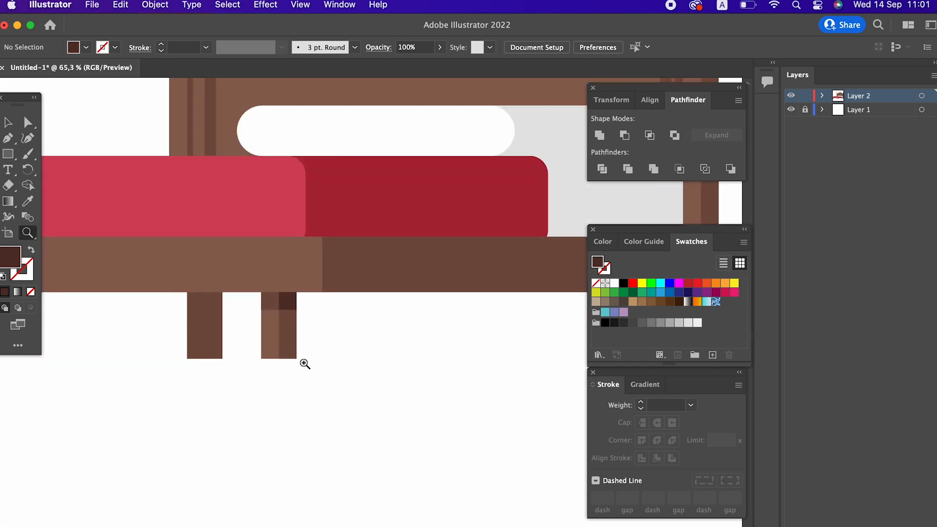
click(8, 122)
click(208, 322)
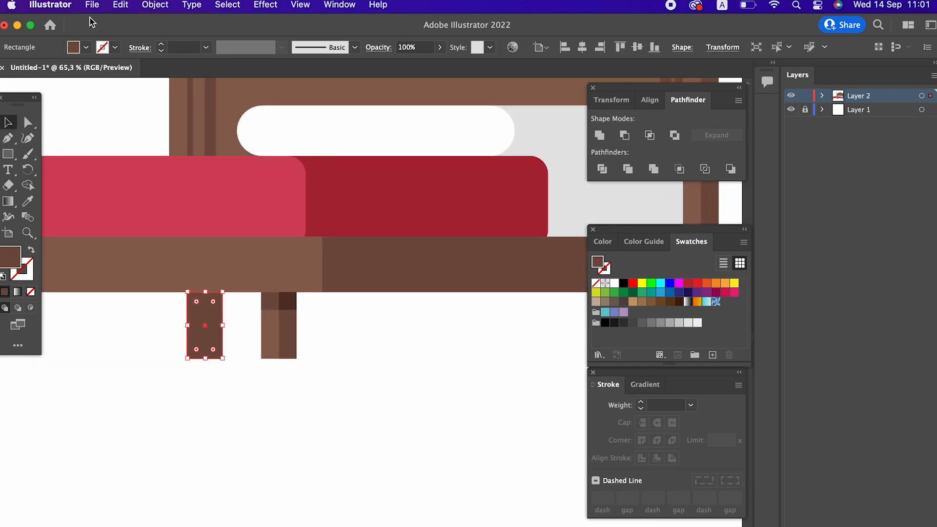
click(114, 12)
click(287, 331)
click(121, 5)
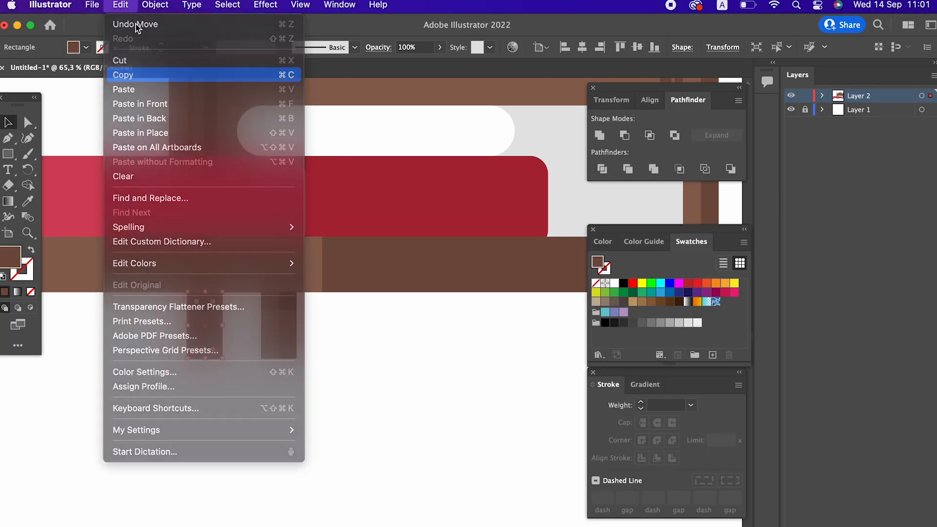
click(177, 104)
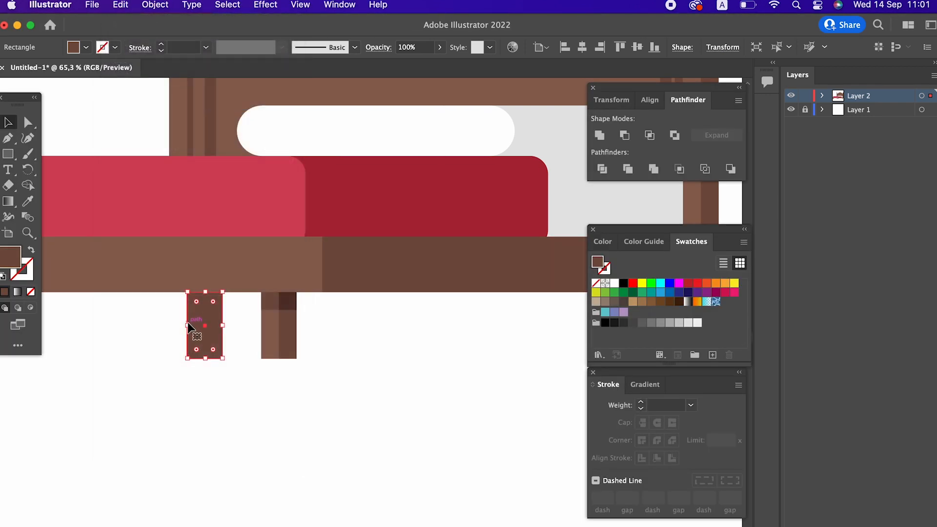
drag(189, 326, 205, 327)
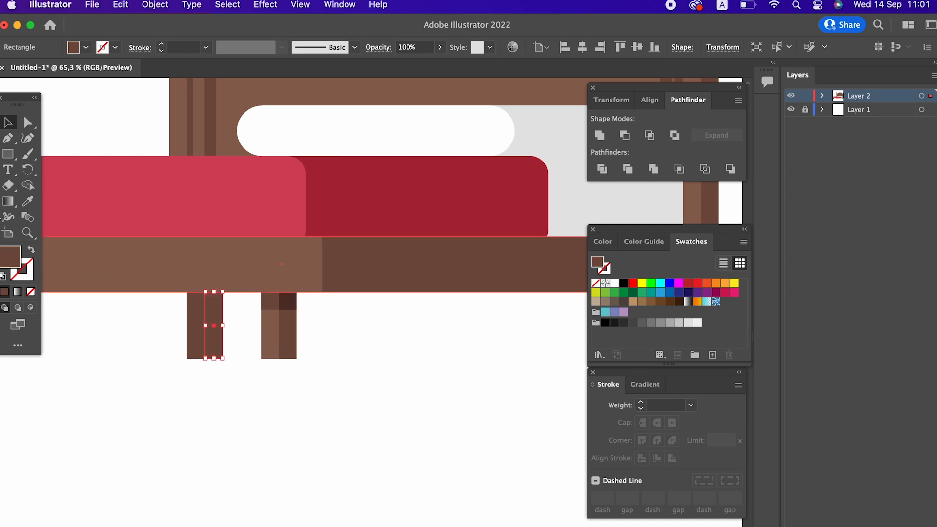
click(27, 201)
click(293, 303)
click(274, 306)
click(290, 305)
key(super+space)
drag(154, 256, 164, 256)
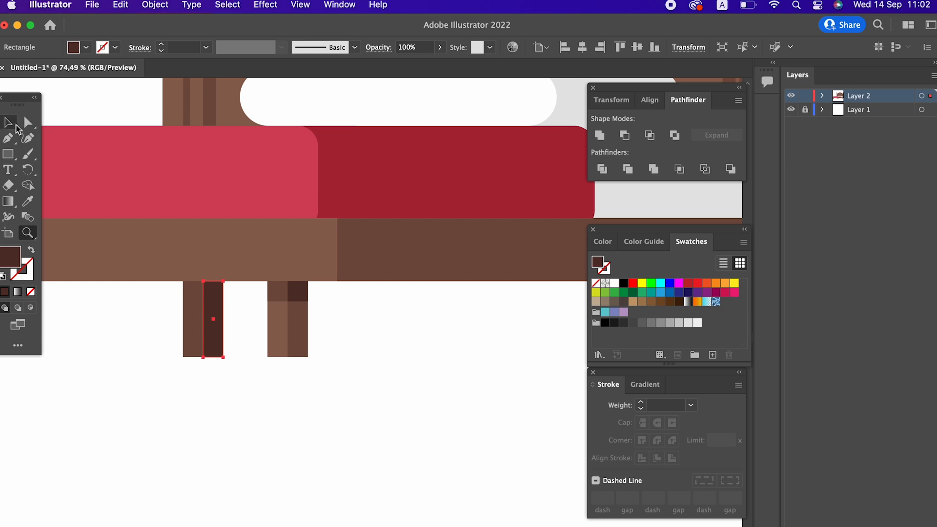
Paste another copy in front and resize it into a small block at the left middle leg's top-left
click(16, 125)
click(121, 4)
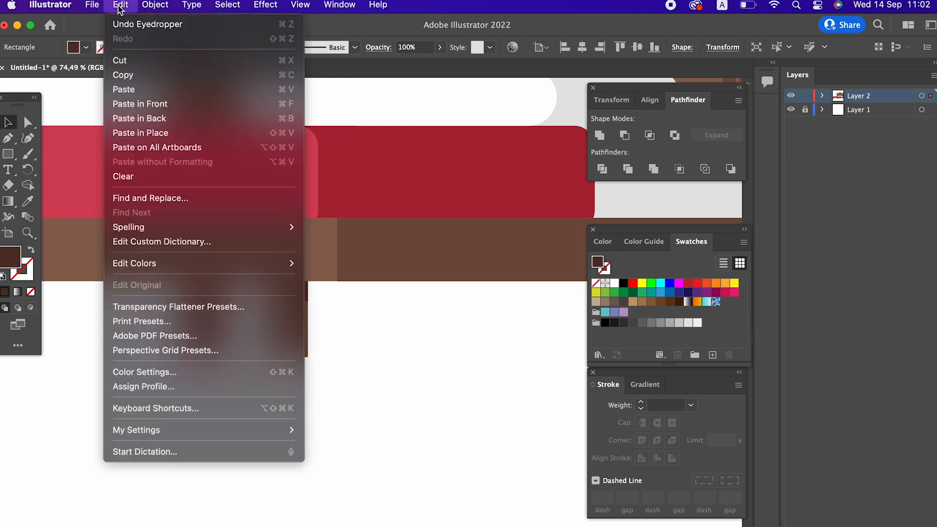
click(149, 103)
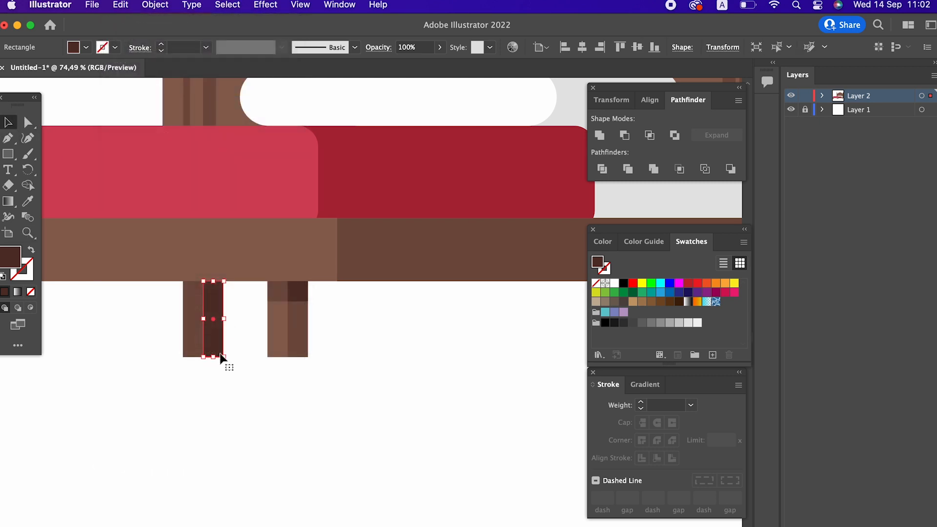
drag(213, 357, 183, 293)
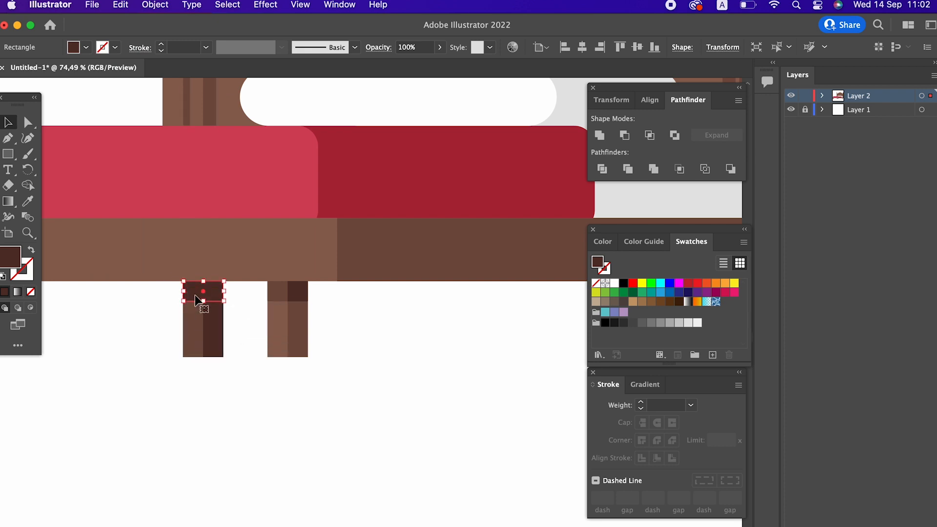
Paste one more block, move it to the leg's top-right corner and fill it with 3A231F
click(124, 5)
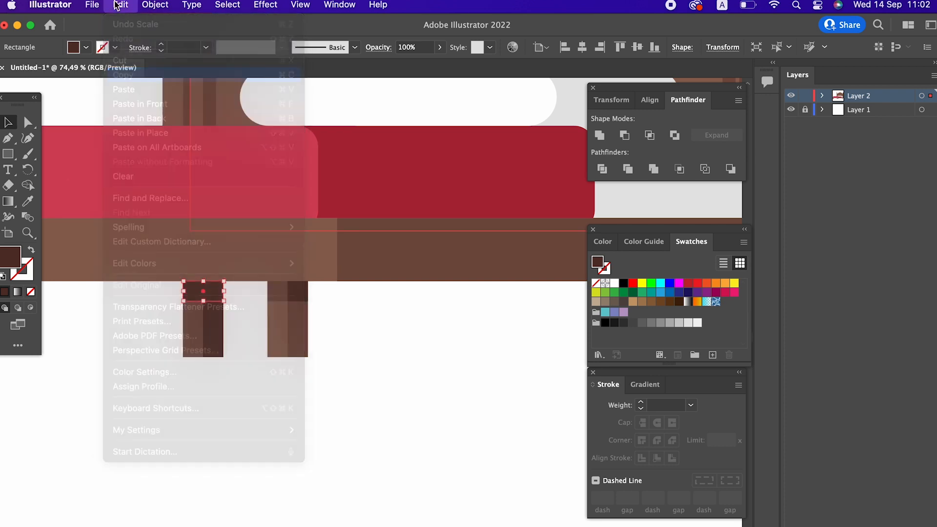
click(182, 104)
drag(183, 293, 202, 293)
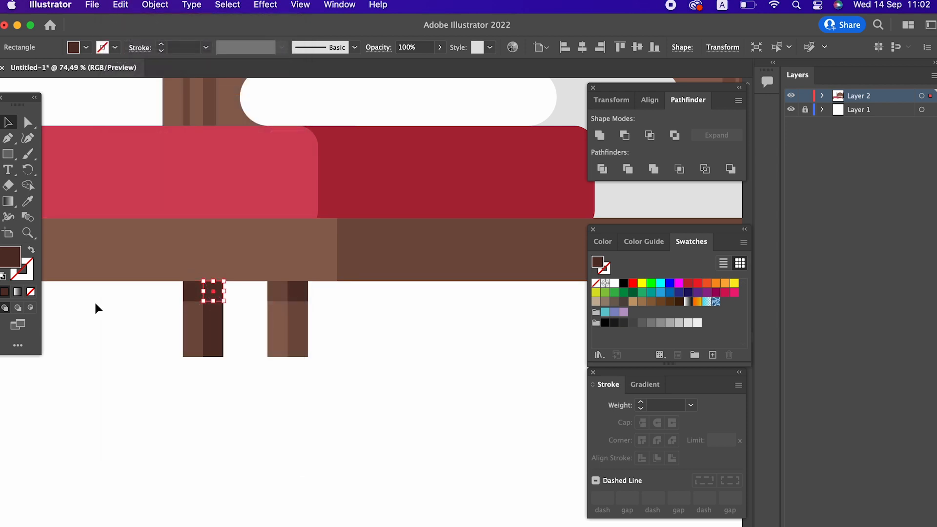
double_click(13, 267)
click(96, 187)
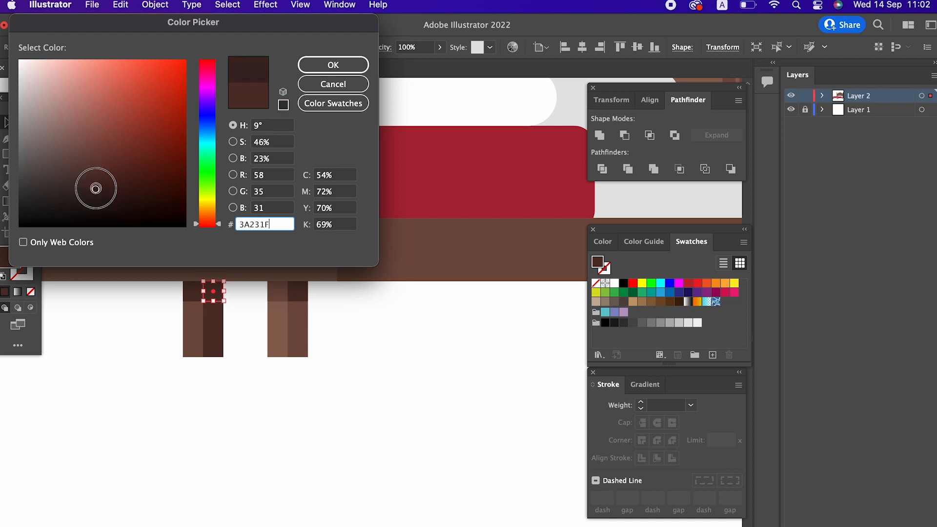
click(329, 64)
Select all pieces of the left middle leg and group them
drag(240, 366, 140, 303)
right_click(191, 299)
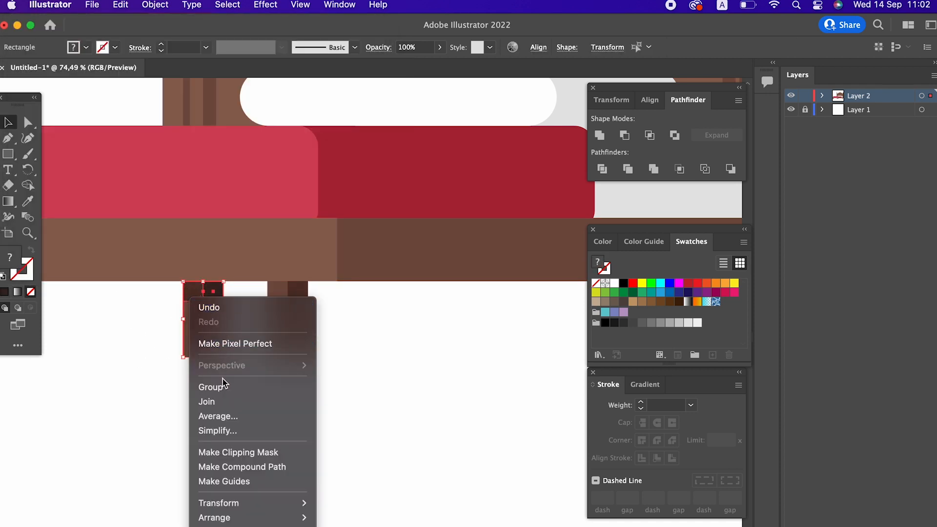
drag(368, 387, 290, 345)
drag(254, 291, 255, 292)
right_click(291, 307)
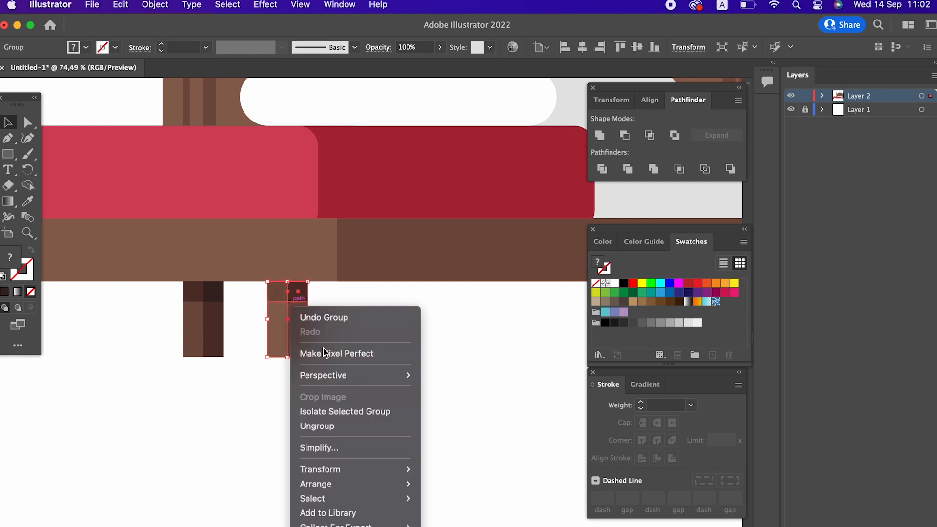
click(259, 414)
Select all pieces of the left front leg and group them
drag(207, 398, 551, 406)
drag(306, 398, 291, 393)
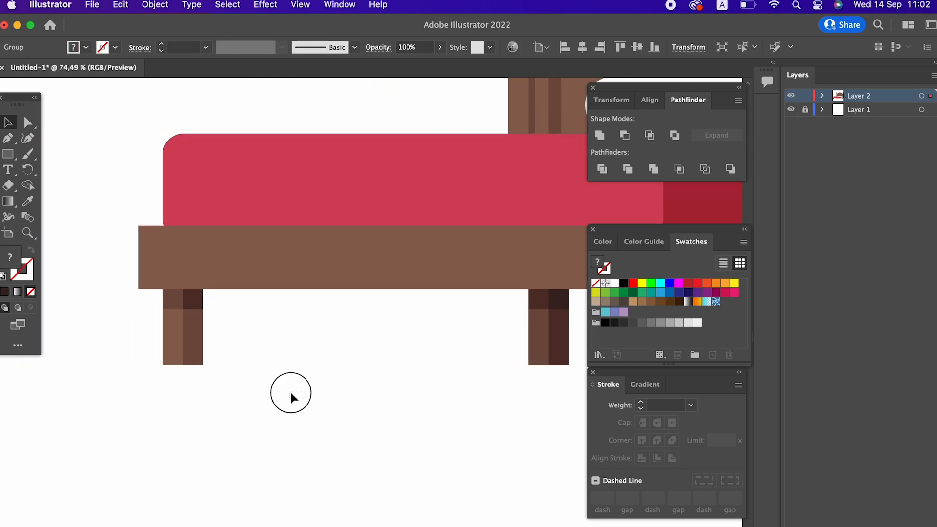
drag(137, 315, 146, 310)
right_click(194, 330)
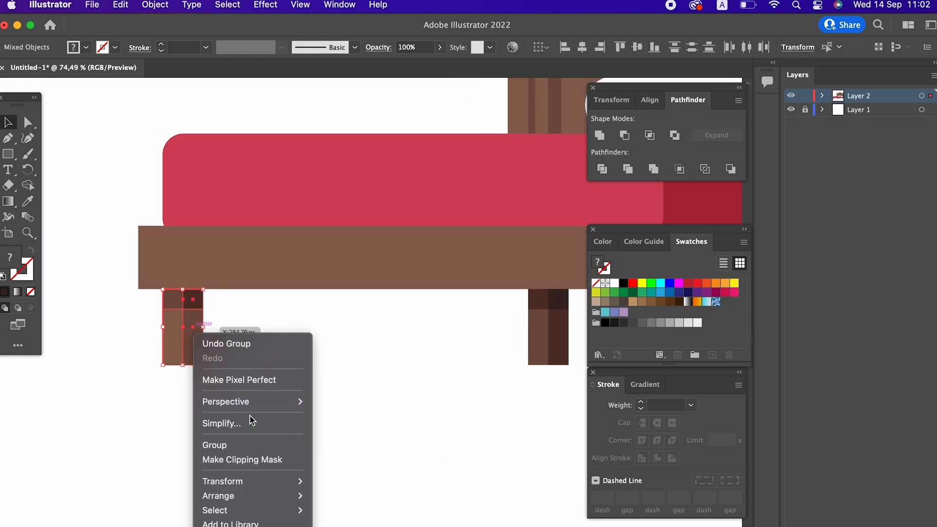
click(246, 444)
Copy the left front leg group, paste it in front and move the copy onto the right front leg
click(347, 415)
key(z)
drag(330, 349, 257, 363)
drag(447, 369, 169, 313)
drag(214, 312, 241, 313)
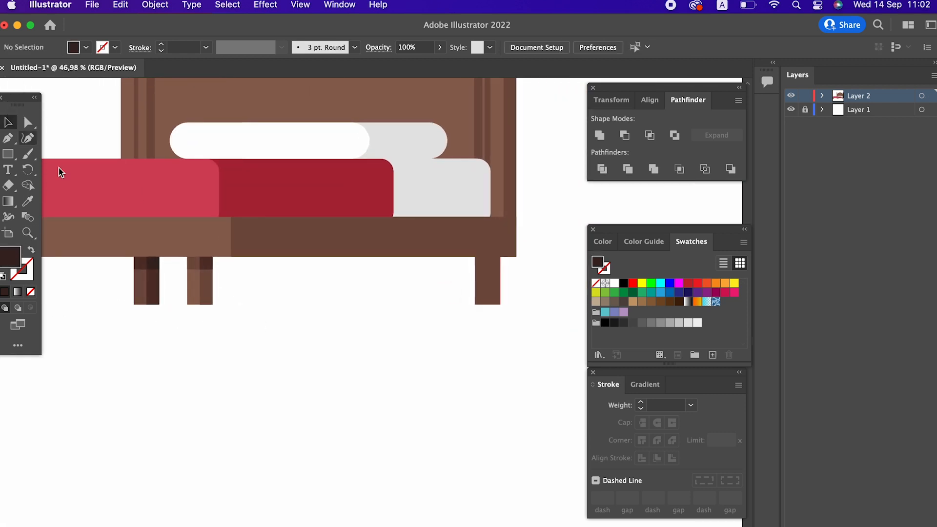
click(150, 295)
click(121, 4)
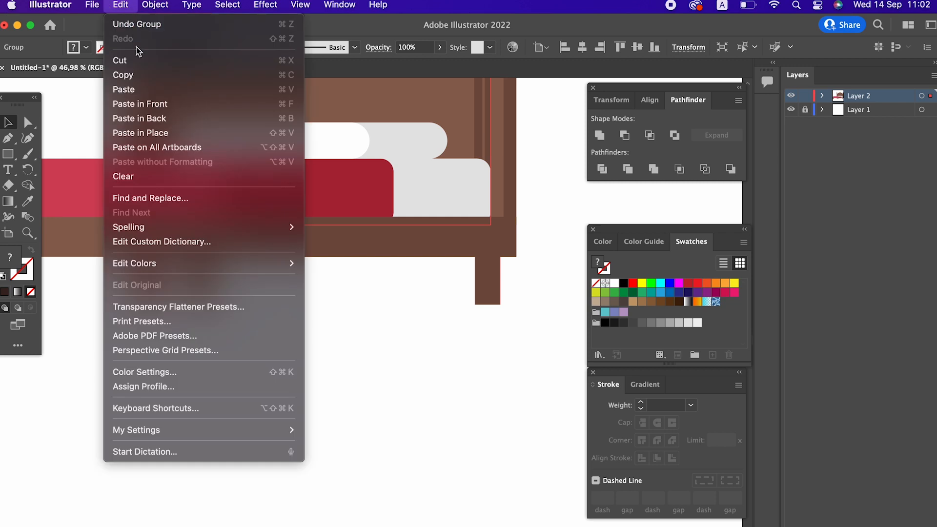
click(139, 74)
click(120, 5)
click(156, 103)
drag(155, 291, 496, 304)
key(super+z)
drag(152, 295, 493, 298)
Select the copied leg together with the right front leg and group them
click(510, 320)
drag(446, 271, 443, 265)
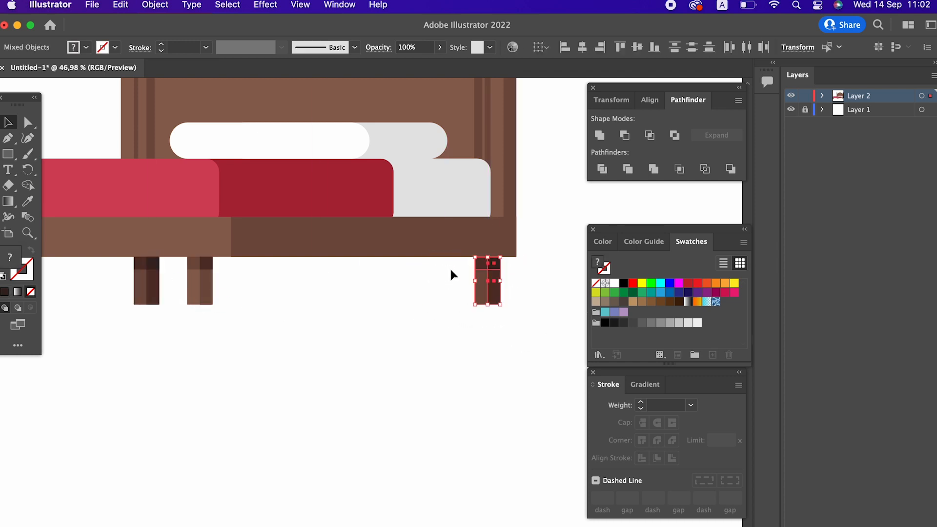
right_click(489, 289)
click(525, 399)
Draw a slanted quadrilateral bed skirt below the frame's left half with the Pen tool and sample the dark red bedding colour into it
click(433, 346)
key(super+space)
drag(433, 344, 335, 360)
drag(366, 273, 310, 271)
drag(407, 269, 197, 317)
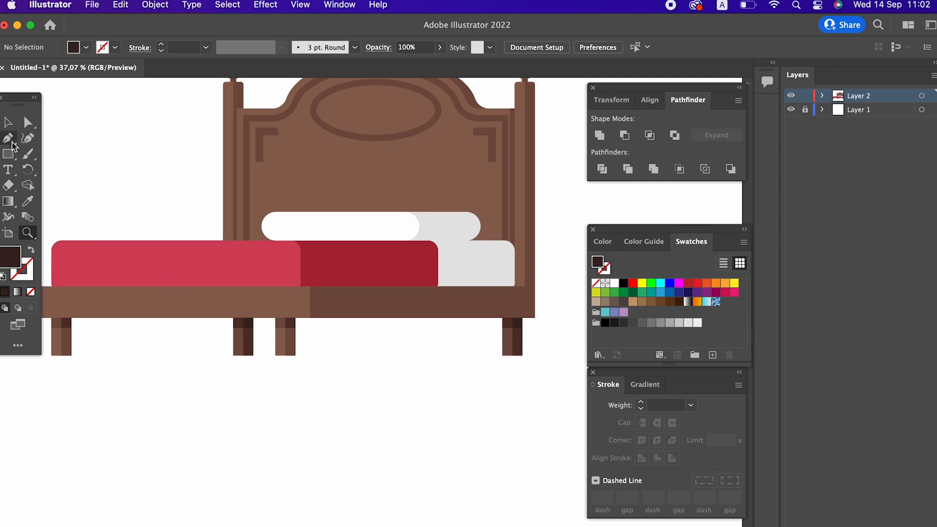
click(99, 318)
click(99, 350)
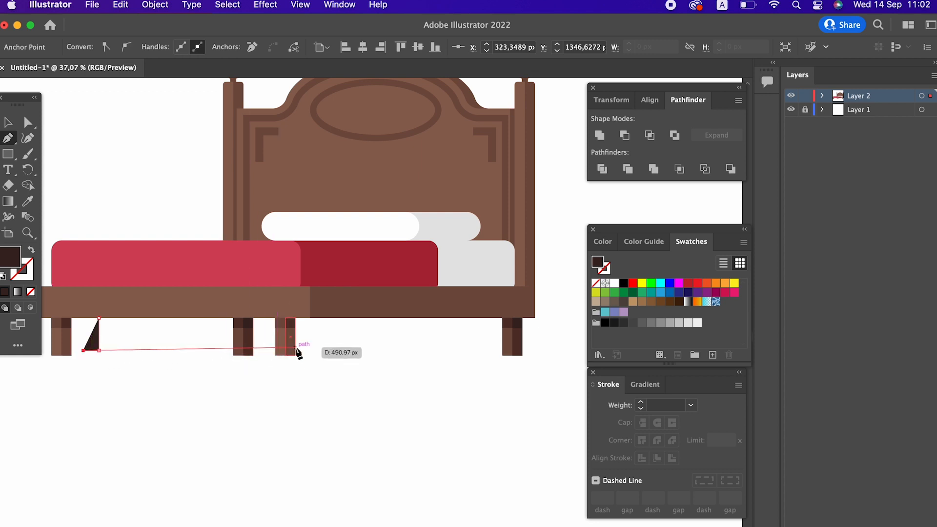
click(295, 318)
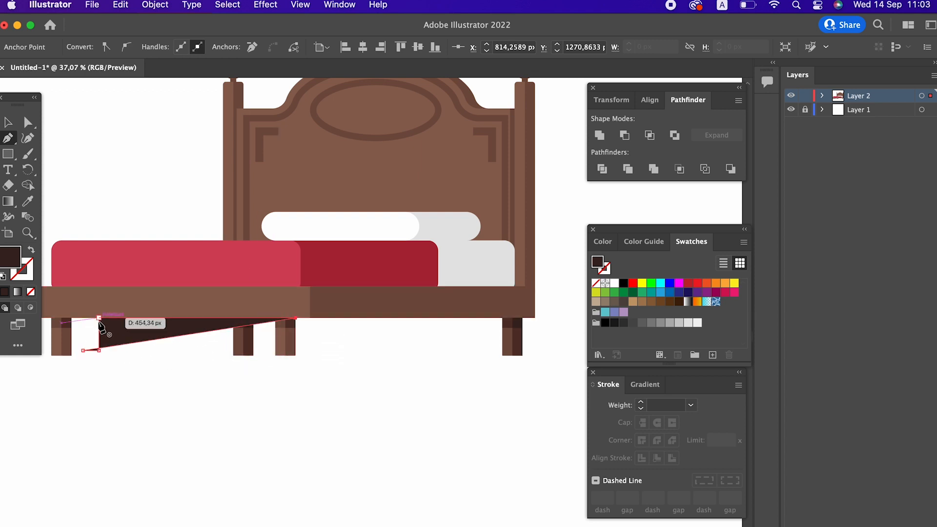
click(315, 282)
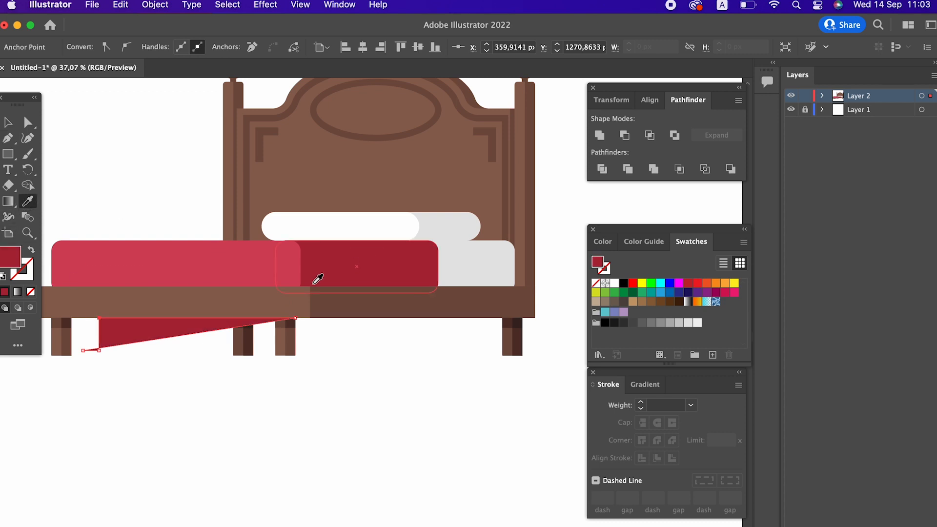
Arrange the red skirt shape behind the bed legs
click(7, 122)
right_click(147, 329)
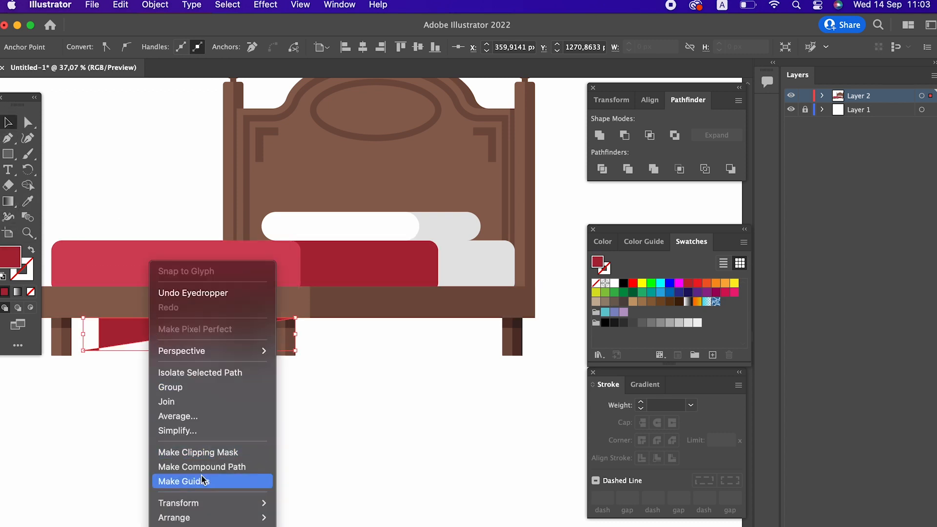
mouse_move(213, 518)
click(310, 526)
Add an anchor point on the skirt's lower edge near its left tip and pull it down to form a fold
key(z)
drag(121, 408, 175, 373)
key(space)
drag(175, 373, 341, 441)
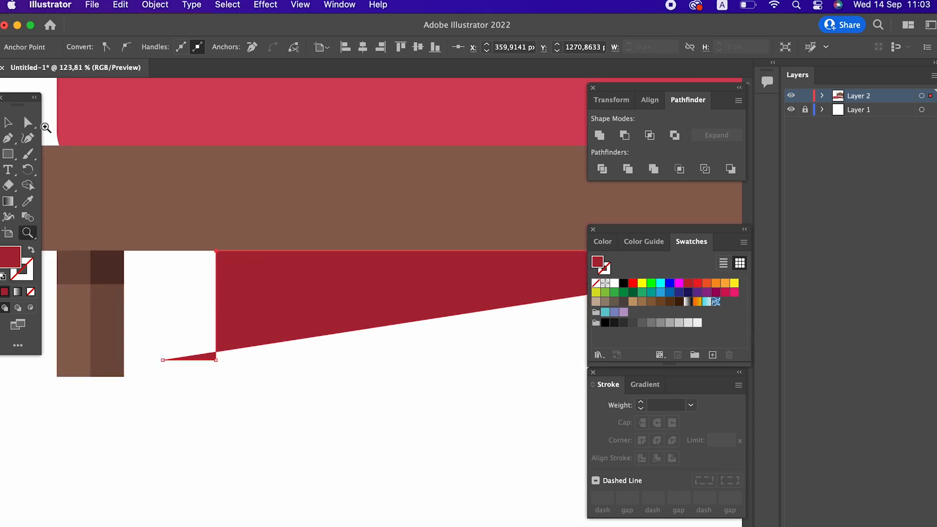
click(31, 123)
click(218, 358)
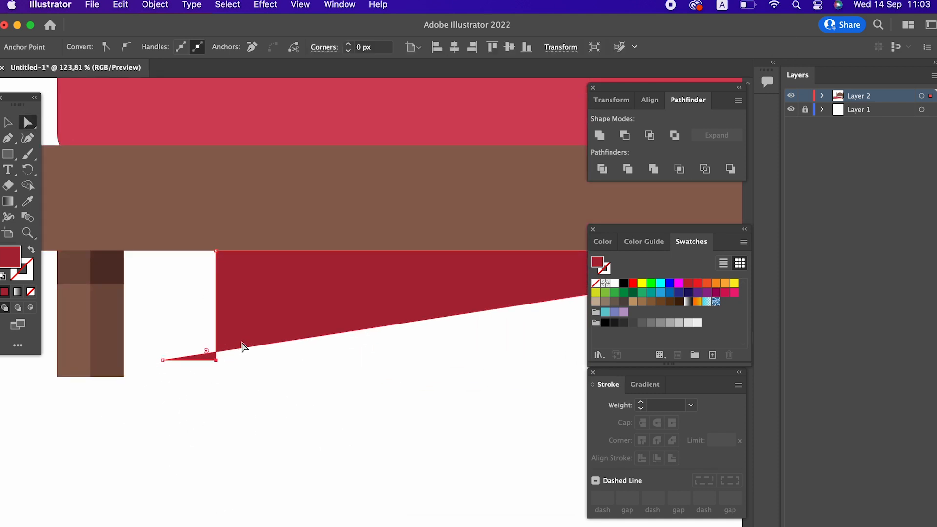
click(237, 348)
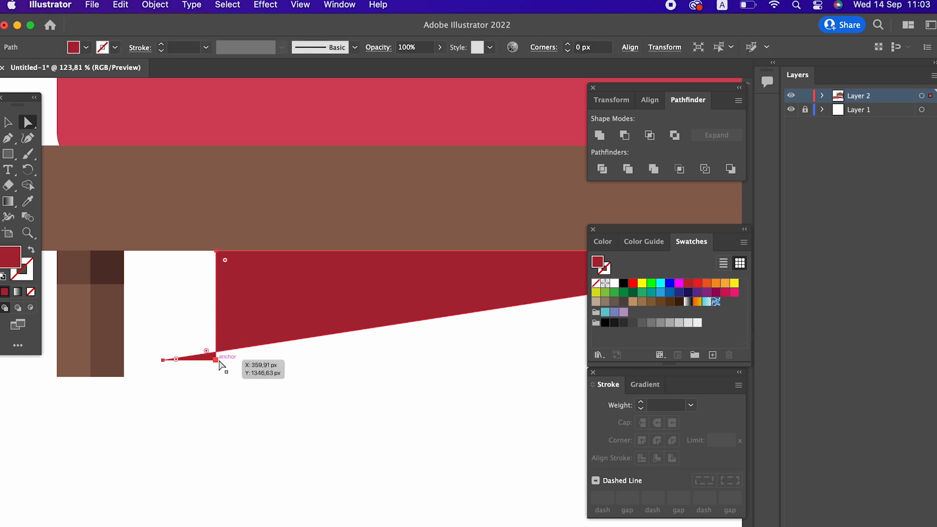
key(p)
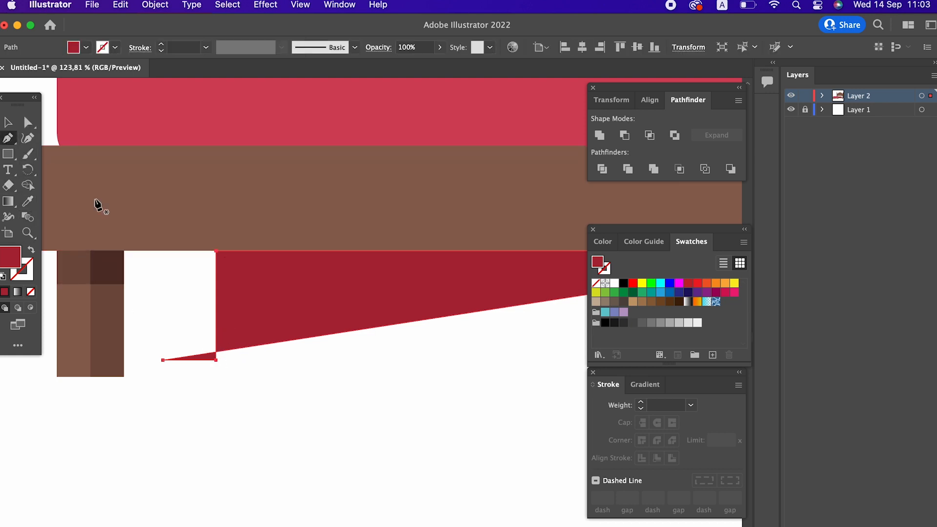
click(233, 350)
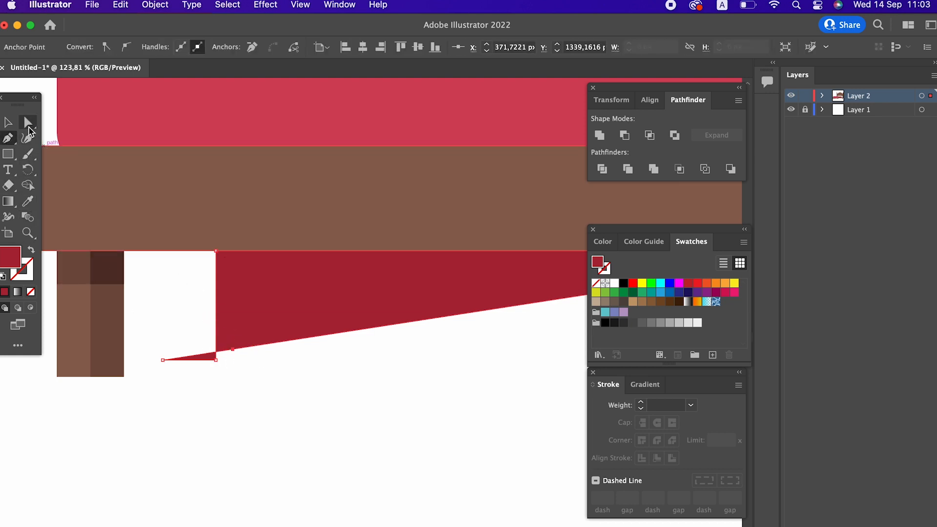
drag(236, 350, 215, 367)
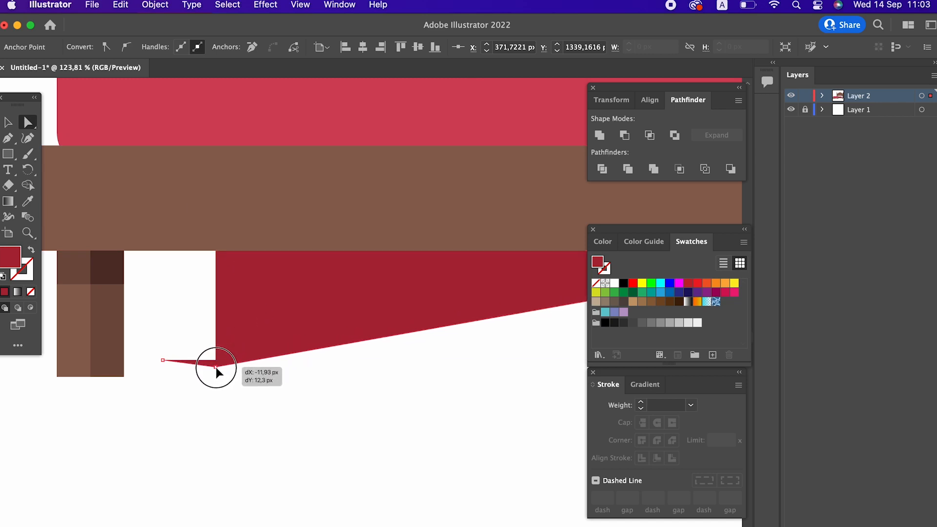
Copy the back pillow pair and paste the copy in front
key(z)
drag(324, 339, 112, 379)
drag(290, 364, 245, 392)
scroll(227, 370, right, 5)
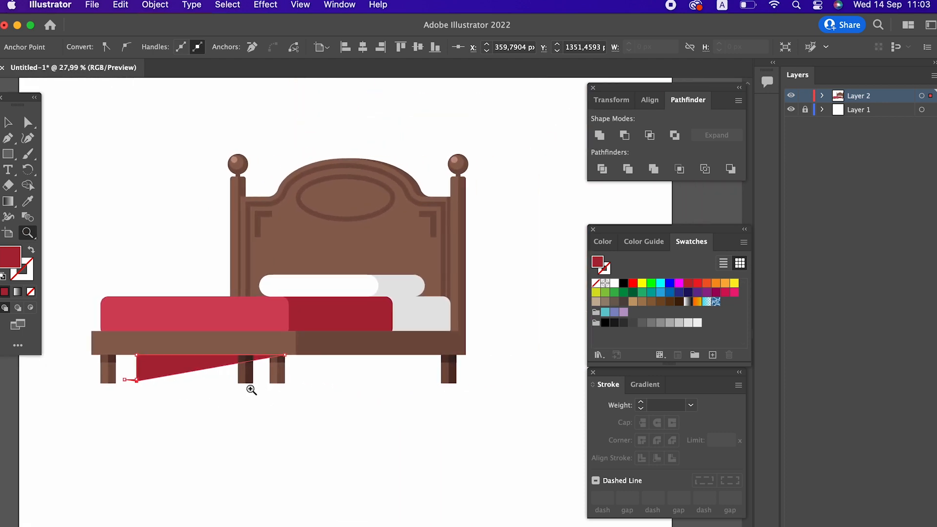
click(402, 367)
key(z)
drag(449, 298, 539, 310)
scroll(488, 292, right, 4)
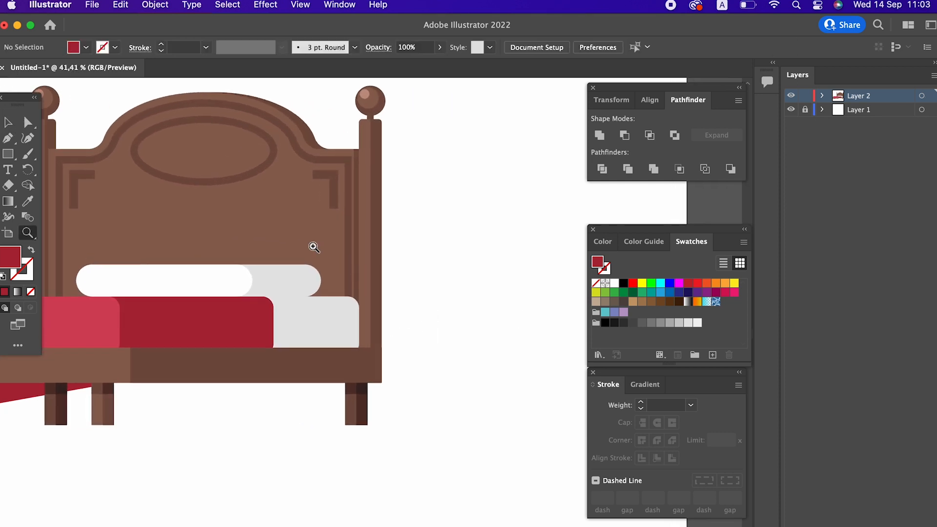
drag(314, 246, 424, 251)
key(v)
click(274, 290)
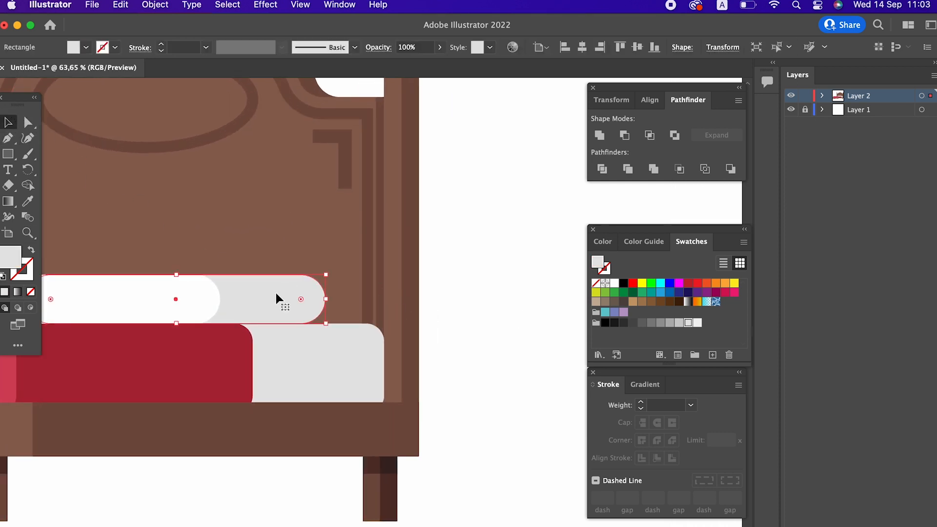
click(131, 7)
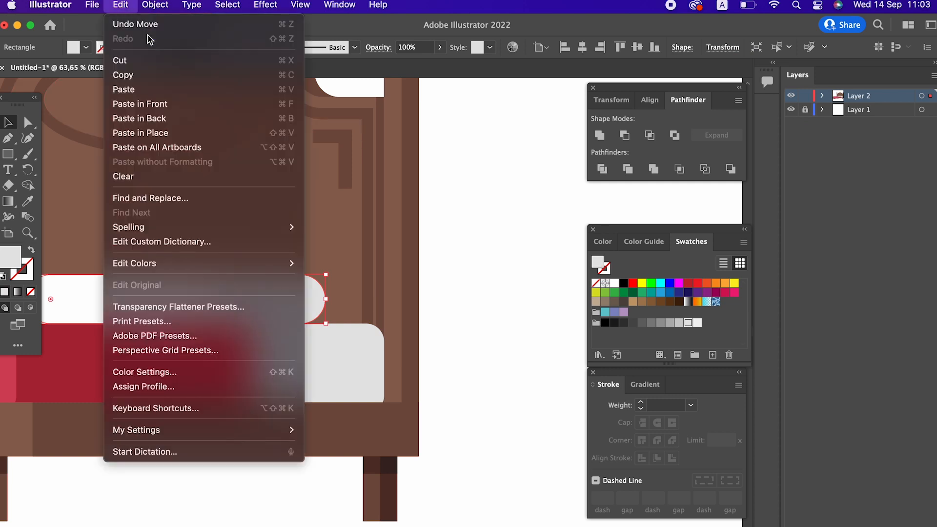
click(155, 75)
click(122, 6)
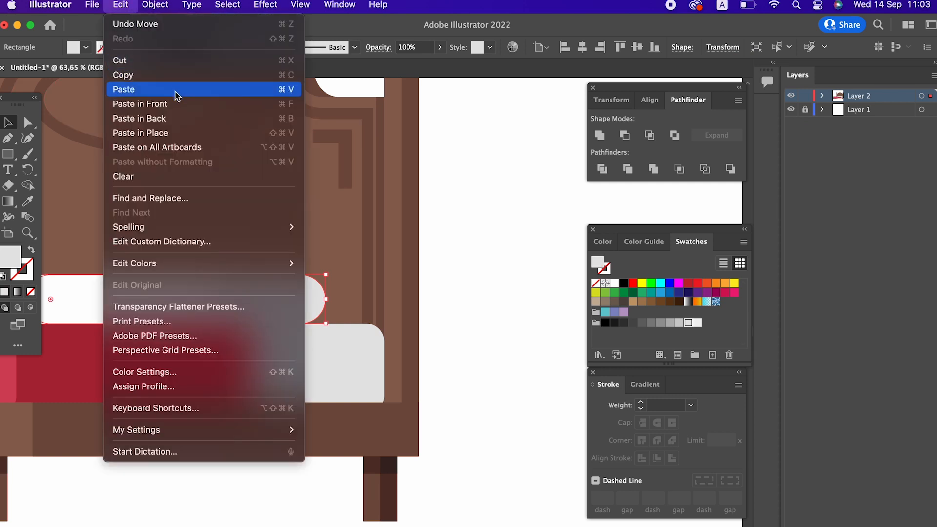
click(176, 104)
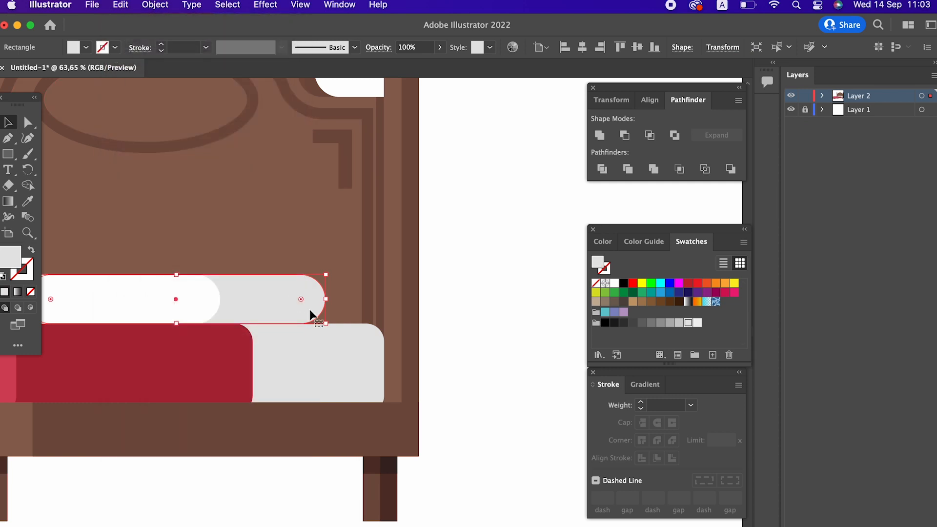
Squash the pillow copy into a thin strip along the pillow's lower edge and fill it with a mid-grey swatch
click(29, 121)
drag(300, 299, 314, 269)
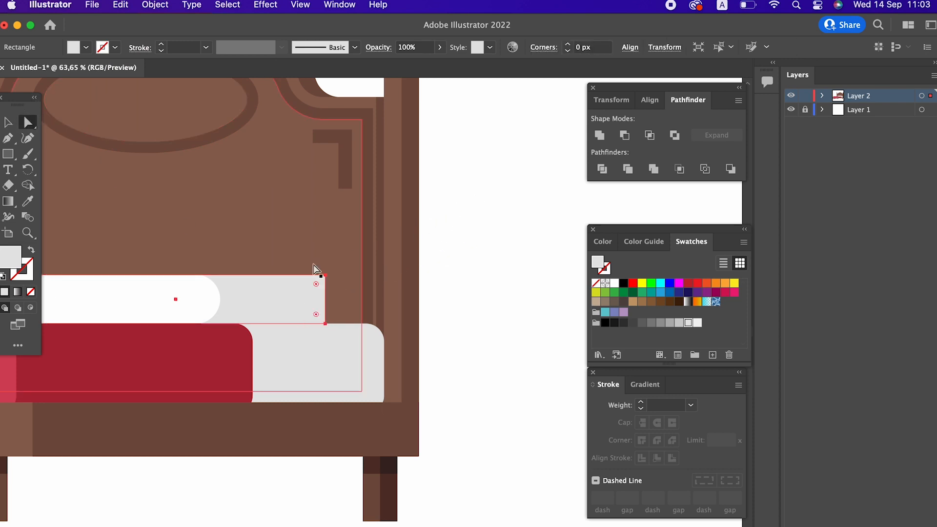
click(7, 122)
drag(179, 275, 178, 308)
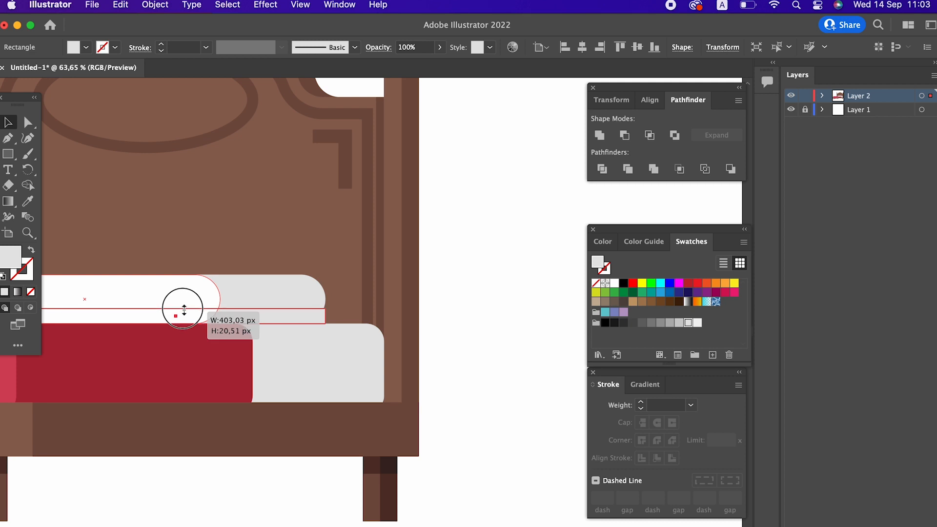
double_click(17, 262)
click(341, 82)
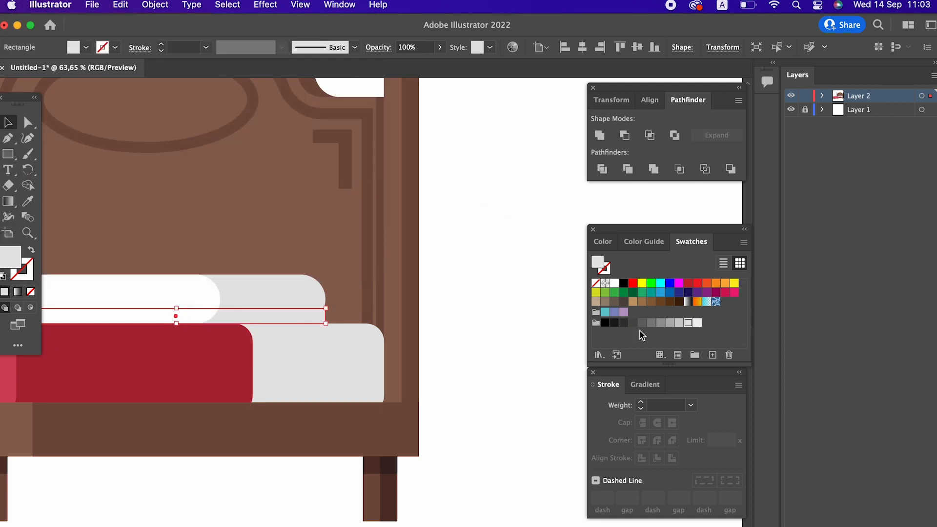
click(669, 323)
Round the grey strip's right corners and raise its top edge to cover the pillow's lower half as a shadow
key(z)
drag(361, 317, 299, 332)
drag(299, 333, 326, 343)
drag(246, 273, 223, 232)
click(27, 122)
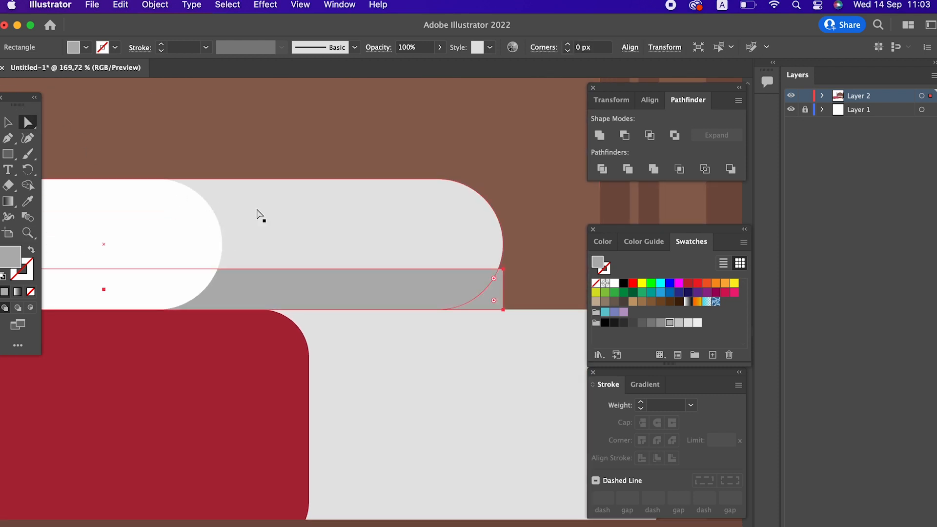
click(501, 309)
drag(497, 303, 370, 278)
click(503, 269)
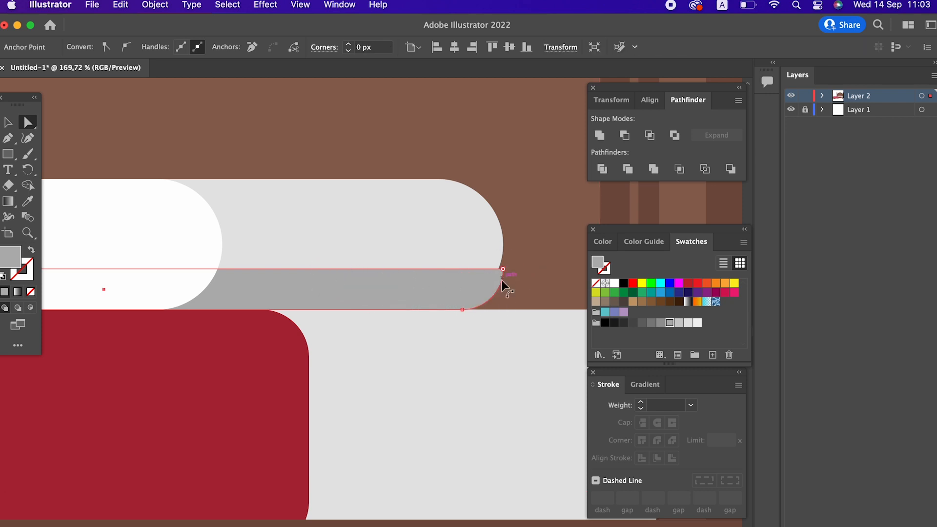
click(8, 122)
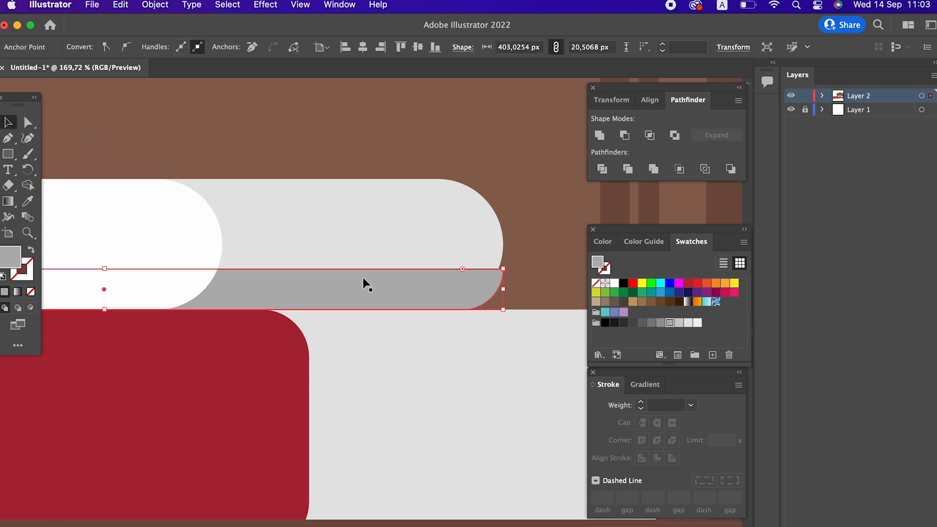
drag(108, 271, 123, 244)
key(a)
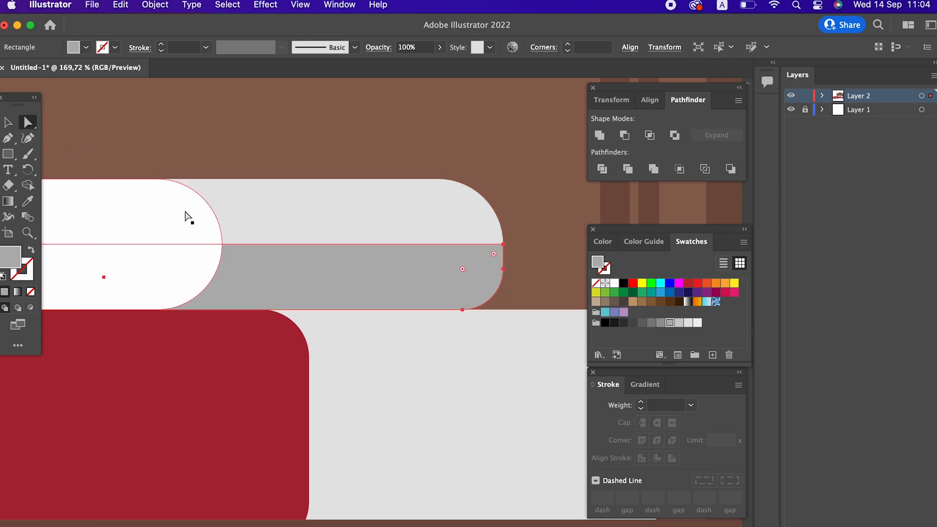
click(462, 309)
drag(462, 269, 379, 277)
key(z)
drag(517, 284, 212, 305)
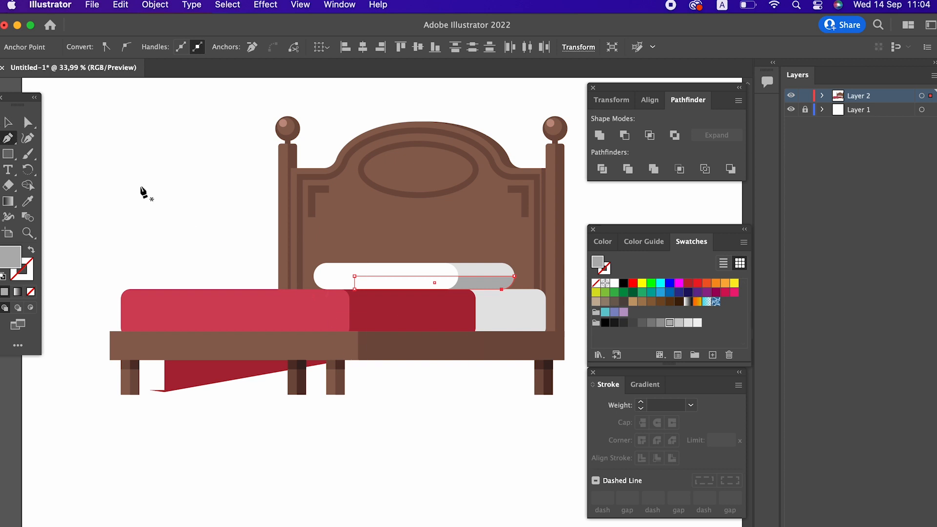
Paste a copy of the dark red blanket in front, shrink it to an inset panel and fill it with 8E192D
click(9, 123)
click(389, 380)
scroll(371, 327, right, 5)
drag(356, 275, 393, 281)
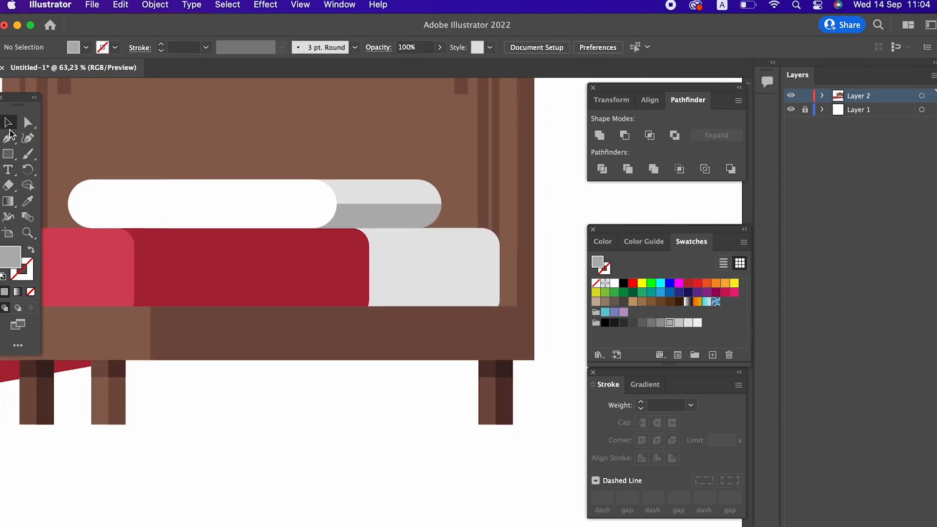
click(255, 246)
click(121, 5)
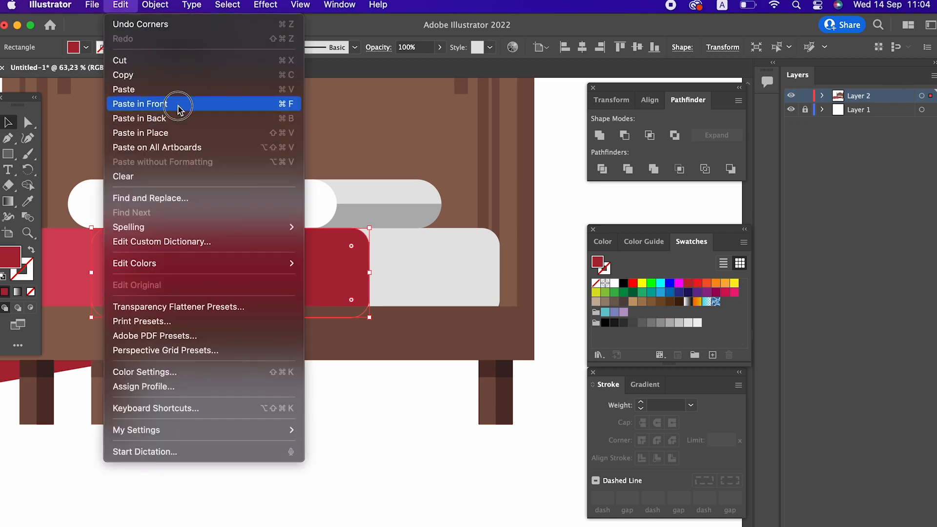
click(179, 105)
drag(92, 272, 158, 273)
drag(264, 227, 268, 248)
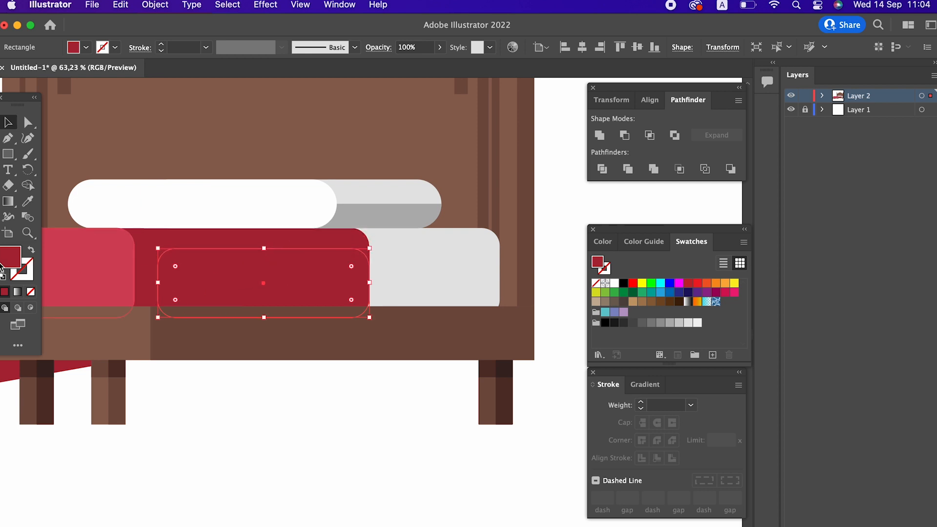
double_click(13, 264)
click(157, 130)
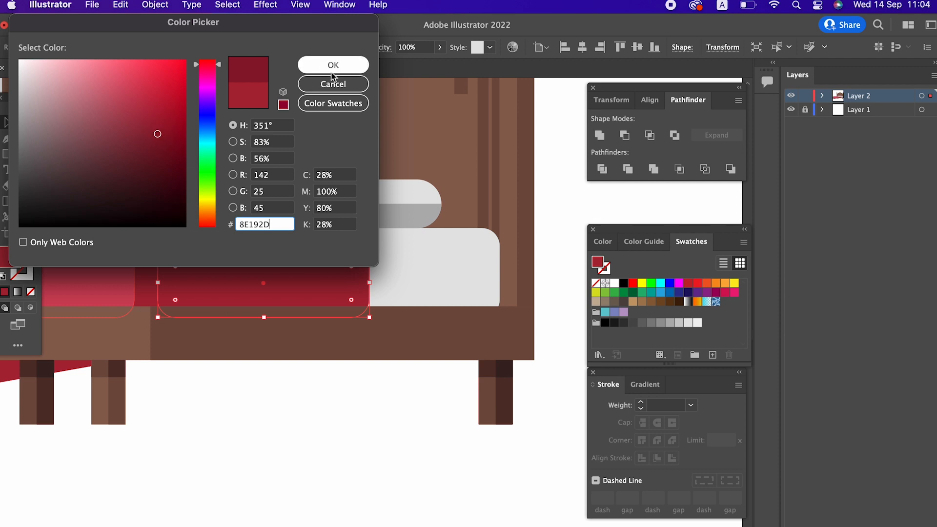
click(333, 65)
Adjust the corner rounding of the new inset blanket panel
click(382, 377)
click(28, 122)
click(342, 281)
drag(355, 257, 391, 251)
click(442, 376)
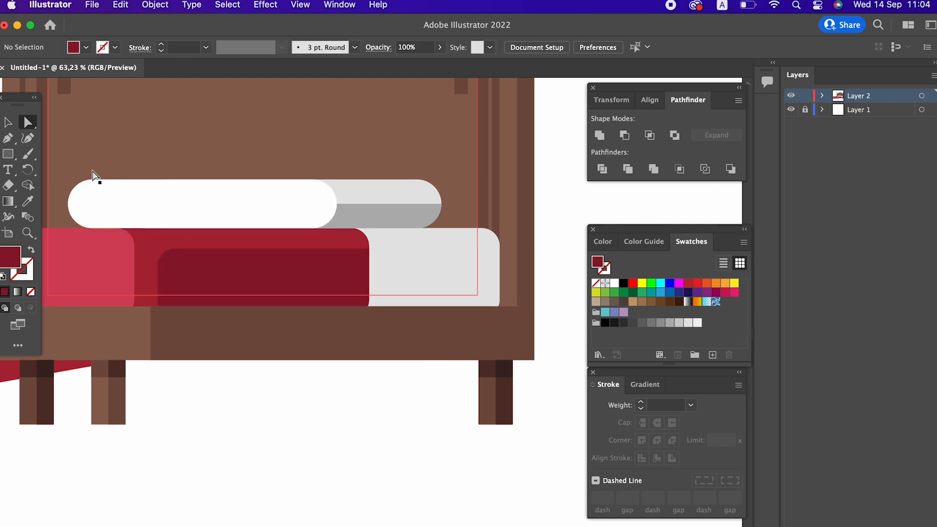
Paste a copy of the white sheet in front, lower its top edge, reduce its corner rounding and fill it with the pillow's grey shade
click(9, 123)
click(391, 287)
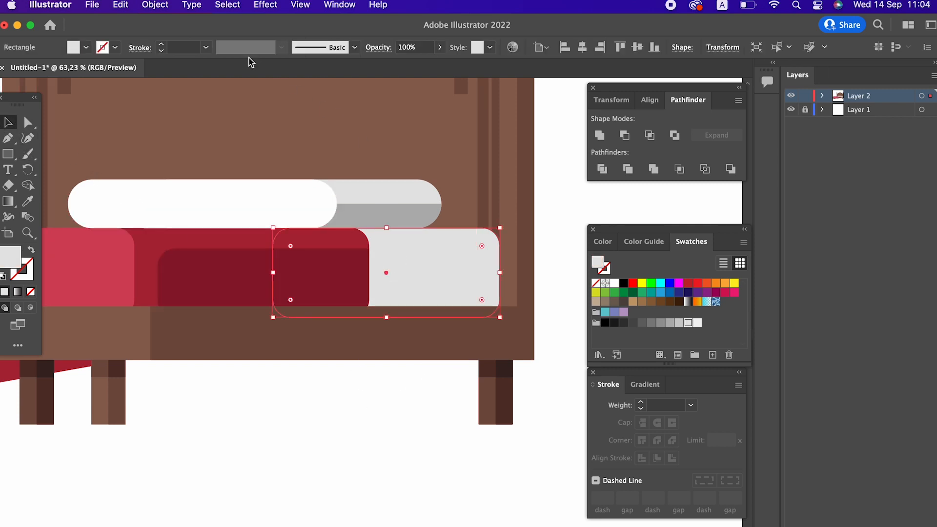
click(121, 5)
click(123, 75)
click(120, 6)
click(146, 104)
drag(388, 229, 387, 248)
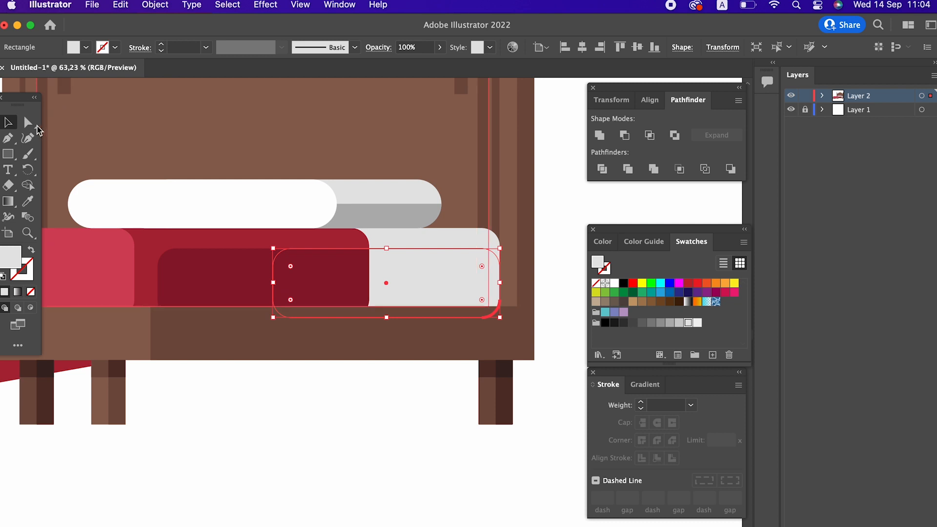
click(28, 122)
drag(482, 266, 504, 257)
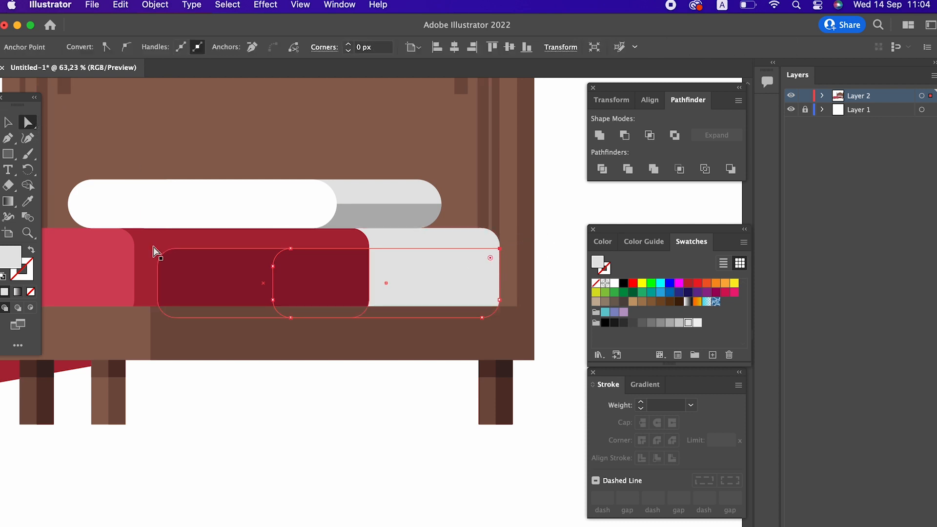
click(28, 201)
click(375, 217)
Draw a thin rectangle along the top of the front red blanket and fill it with pink ED7E97
key(z)
drag(461, 213, 307, 283)
key(space)
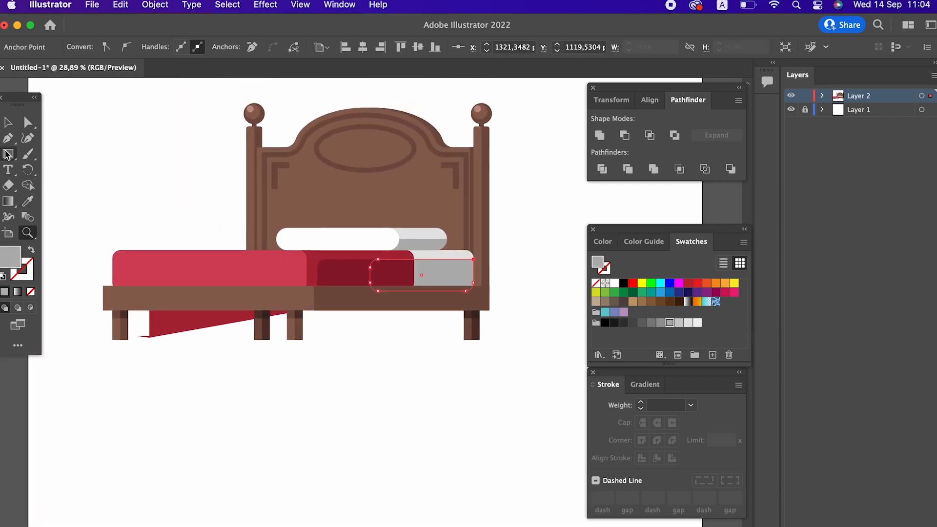
click(8, 123)
click(168, 370)
key(z)
drag(160, 368, 177, 361)
key(space)
drag(178, 362, 267, 362)
drag(267, 362, 215, 297)
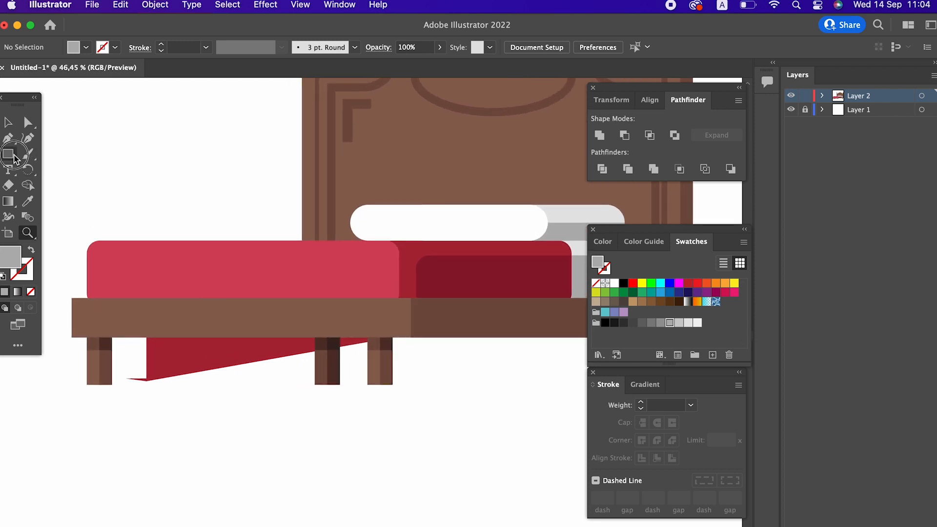
drag(105, 241, 340, 251)
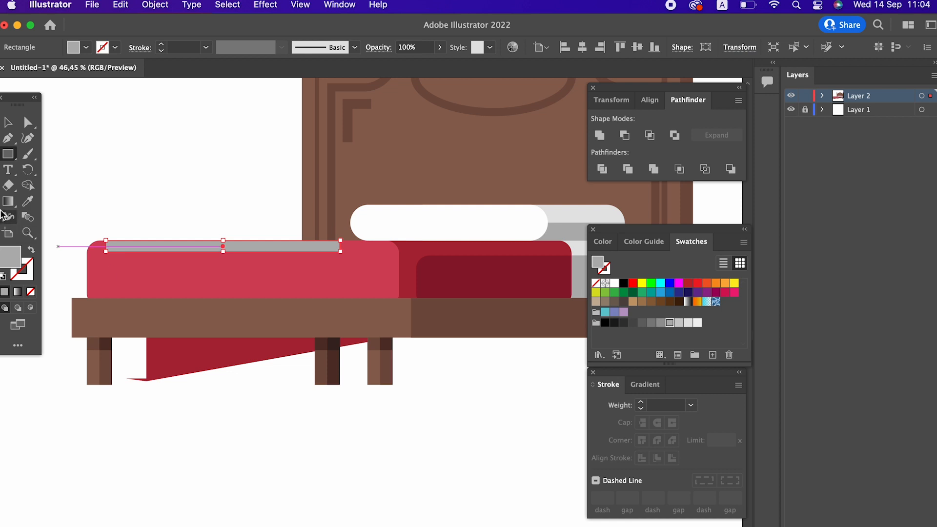
click(27, 202)
click(336, 283)
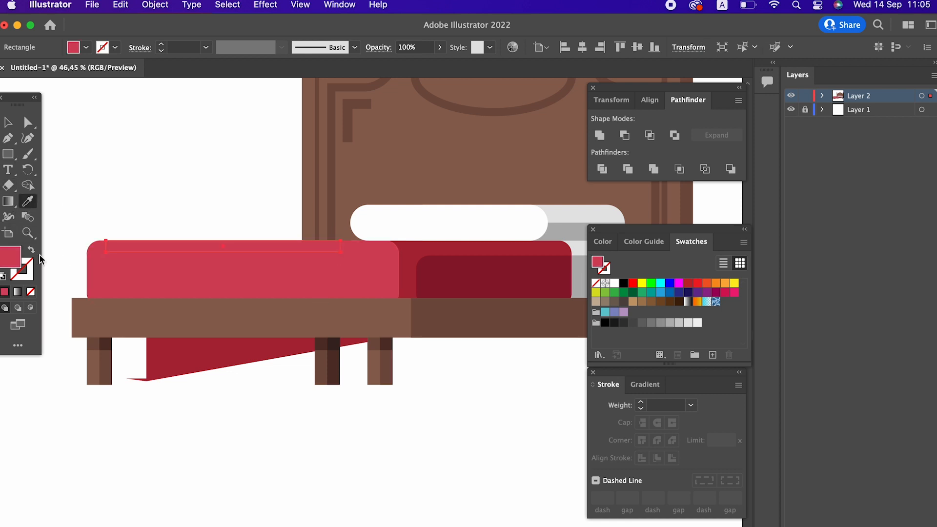
double_click(4, 261)
drag(107, 79, 100, 70)
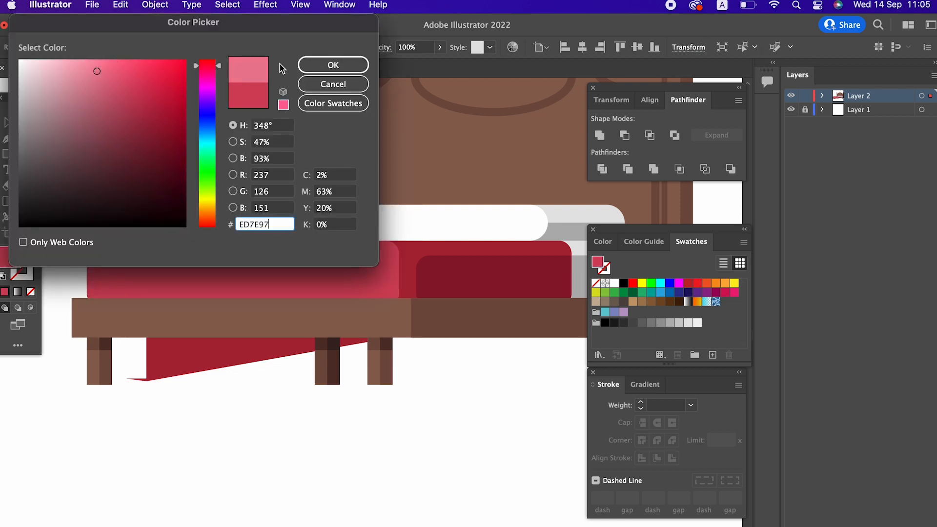
key(Return)
Shorten the pink highlight strip and round its corners to fit the blanket's top edge
key(z)
drag(286, 211, 233, 302)
drag(380, 285, 242, 291)
scroll(249, 273, right, 2)
drag(262, 241, 293, 239)
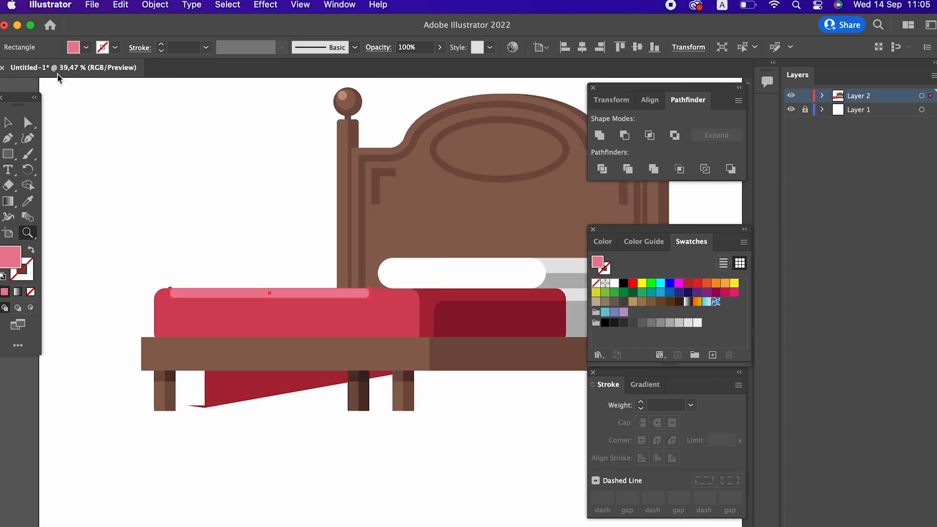
click(32, 120)
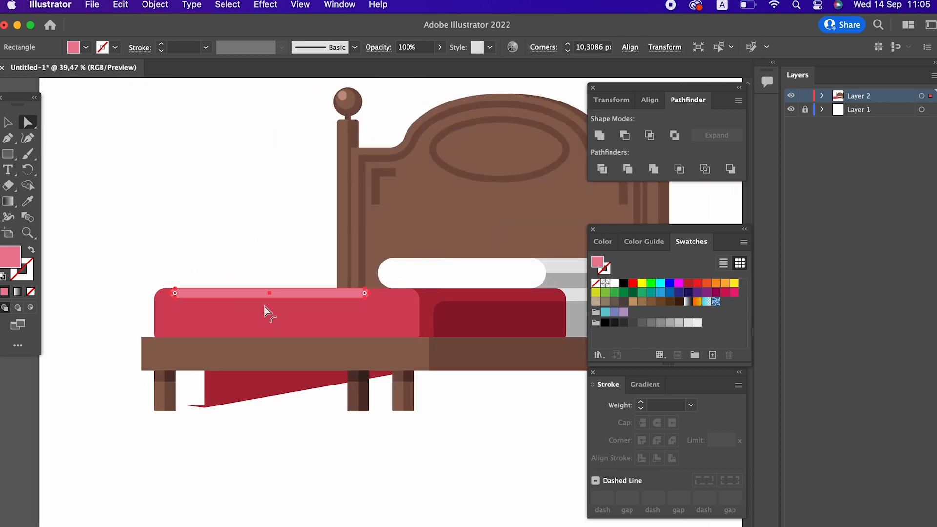
click(600, 135)
click(524, 440)
key(z)
drag(518, 439, 299, 343)
drag(389, 290, 360, 289)
drag(388, 228, 402, 250)
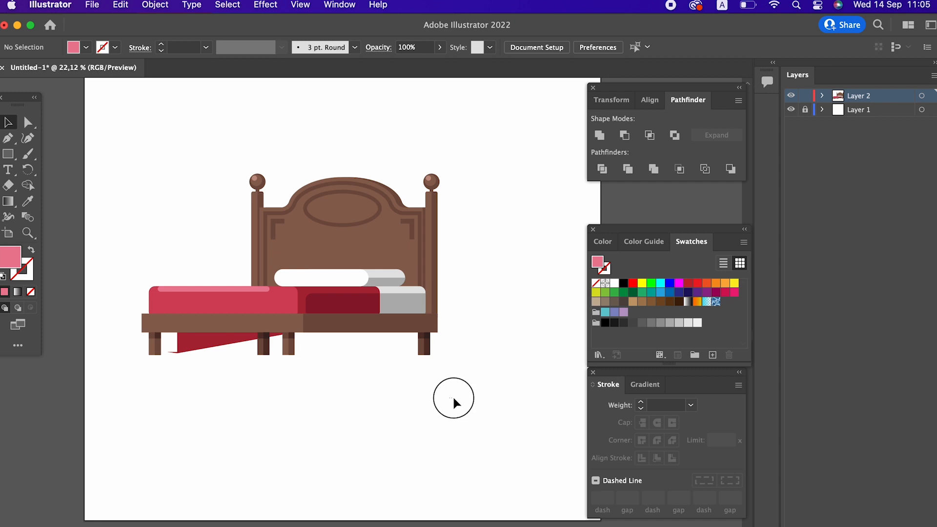
Select all parts of the bed and group them together, then deselect
drag(104, 152, 356, 361)
right_click(345, 235)
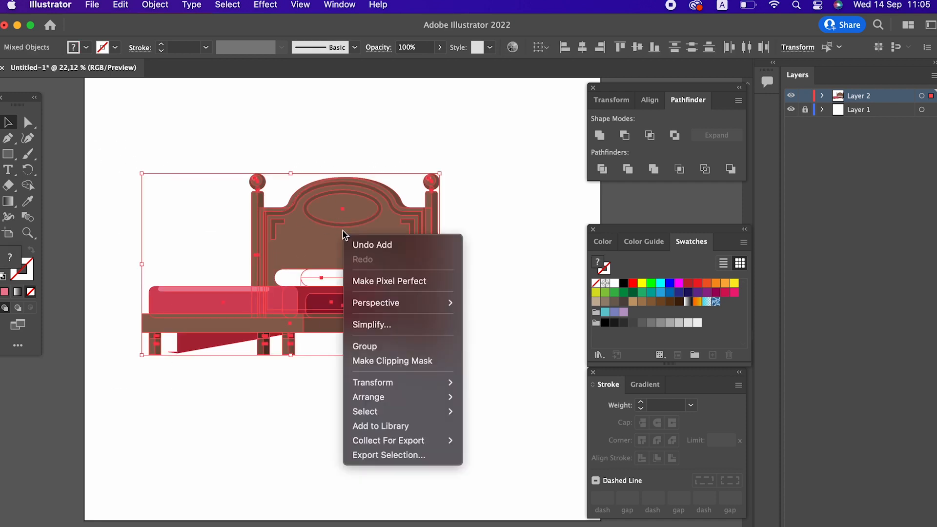
click(403, 345)
click(585, 47)
click(638, 47)
drag(554, 282, 578, 309)
drag(476, 247, 516, 324)
scroll(517, 324, up, 1)
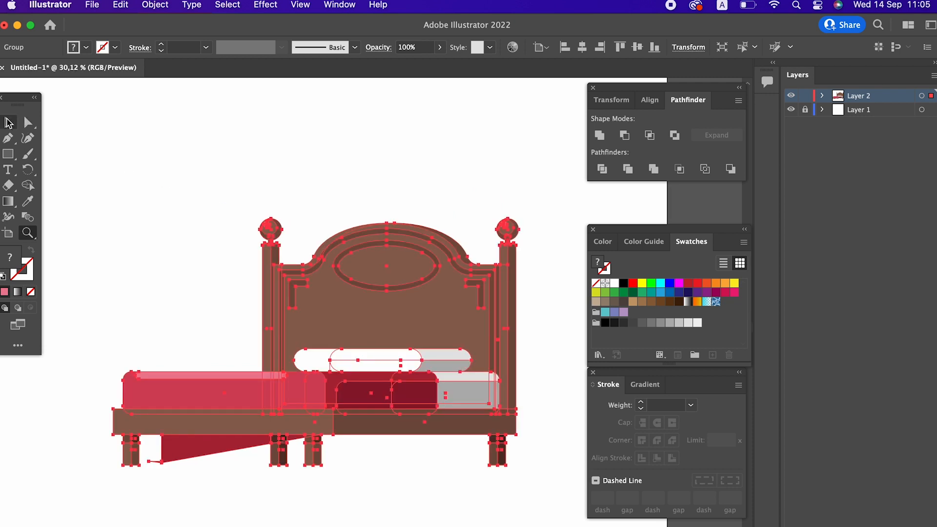
click(8, 122)
click(432, 158)
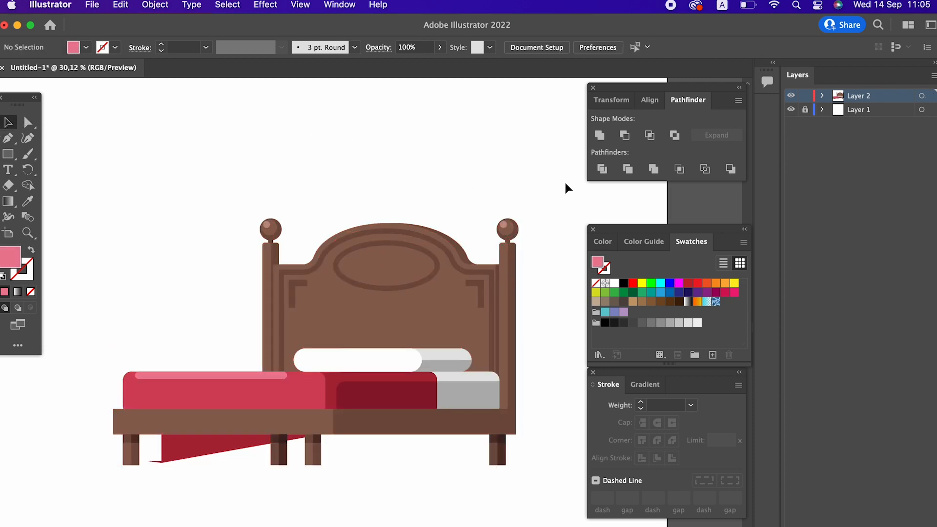